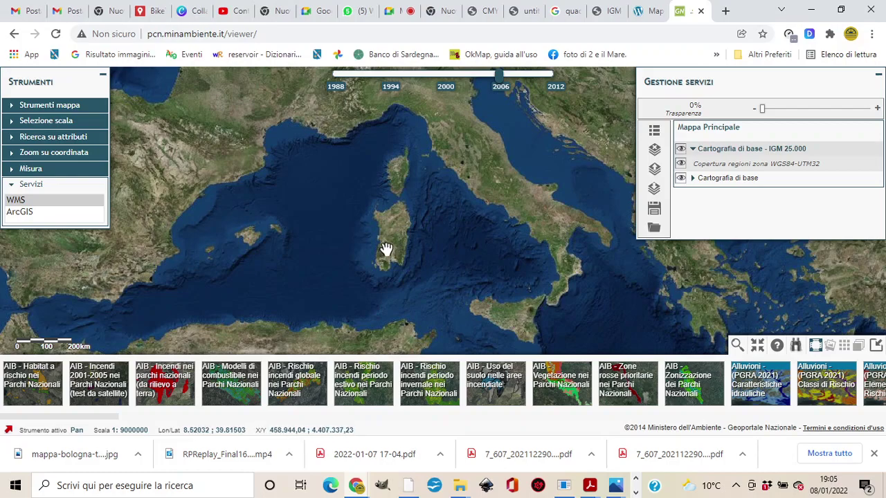
Examine the IGM 25.000 base cartography of inland Sardinia around Arzana at 1:25000 scale
{"action": "scroll", "coordinate": [387, 249], "scroll_direction": "up", "scroll_amount": 1}
{"action": "scroll", "coordinate": [387, 249], "scroll_direction": "up", "scroll_amount": 3}
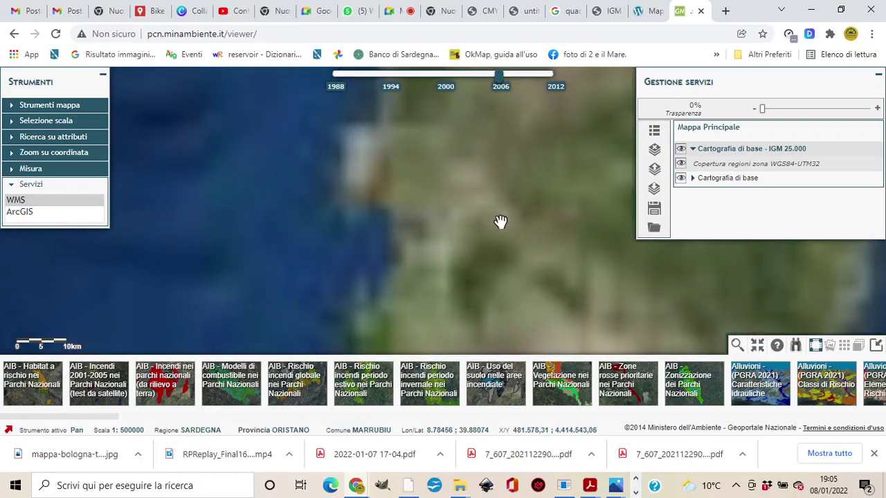
{"action": "left_click_drag", "start_coordinate": [501, 221], "coordinate": [390, 223]}
{"action": "left_click_drag", "start_coordinate": [502, 238], "coordinate": [265, 237]}
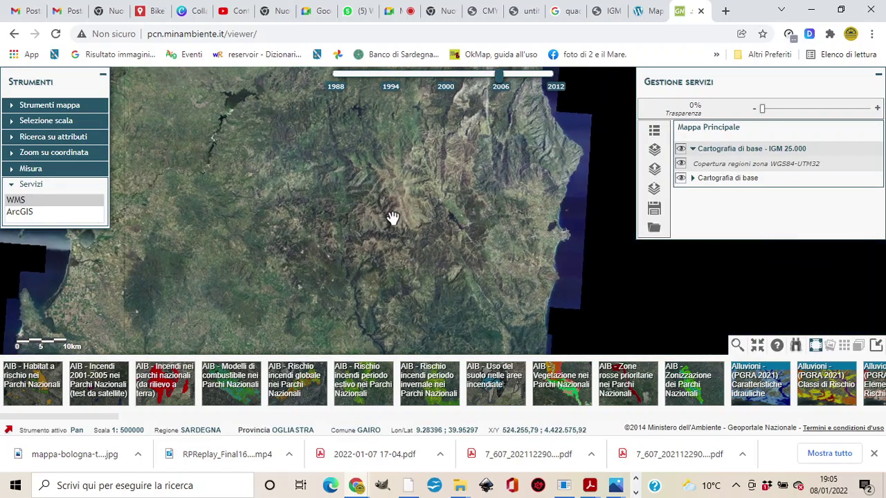
{"action": "scroll", "coordinate": [393, 218], "scroll_direction": "up", "scroll_amount": 3}
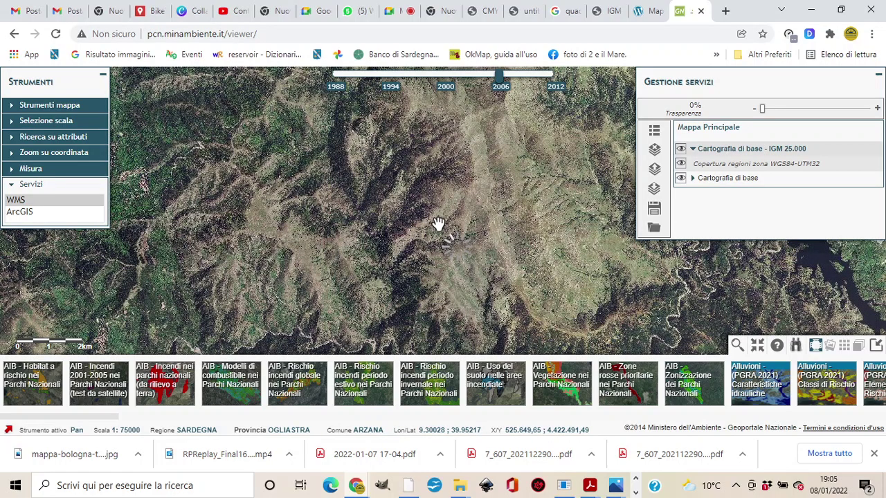
{"action": "scroll", "coordinate": [438, 224], "scroll_direction": "up", "scroll_amount": 2}
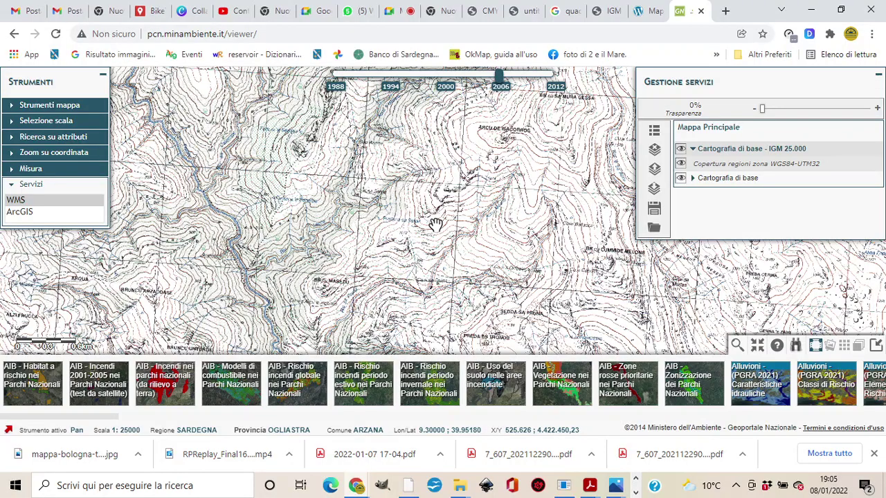
Examine the IGM 25.000 cartography of Bosa and the Temo river at 1:10000 scale
{"action": "scroll", "coordinate": [435, 225], "scroll_direction": "down", "scroll_amount": 3}
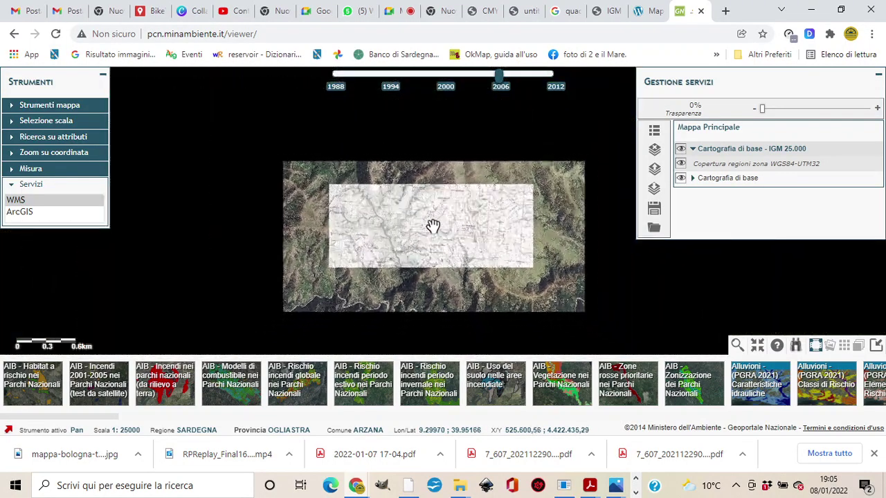
{"action": "left_click_drag", "start_coordinate": [307, 231], "coordinate": [589, 333]}
{"action": "left_click_drag", "start_coordinate": [207, 138], "coordinate": [382, 258]}
{"action": "scroll", "coordinate": [342, 190], "scroll_direction": "up", "scroll_amount": 1}
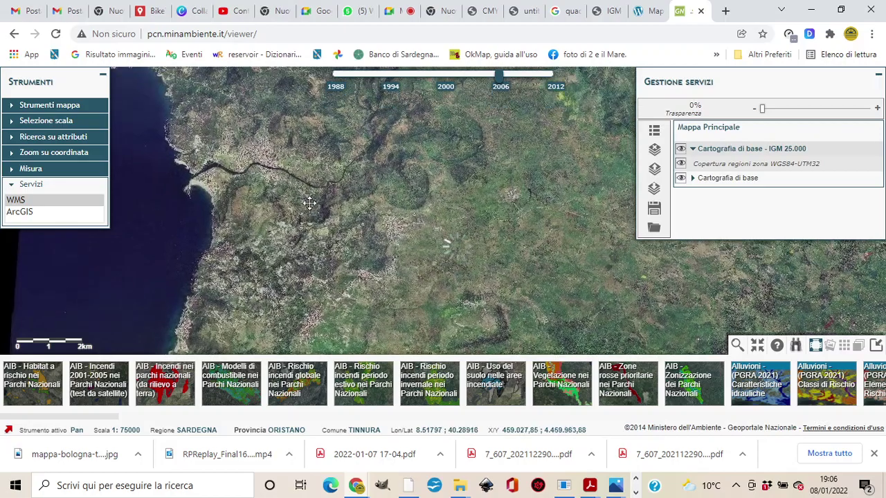
{"action": "left_click_drag", "start_coordinate": [287, 187], "coordinate": [286, 205]}
{"action": "scroll", "coordinate": [287, 206], "scroll_direction": "up", "scroll_amount": 3}
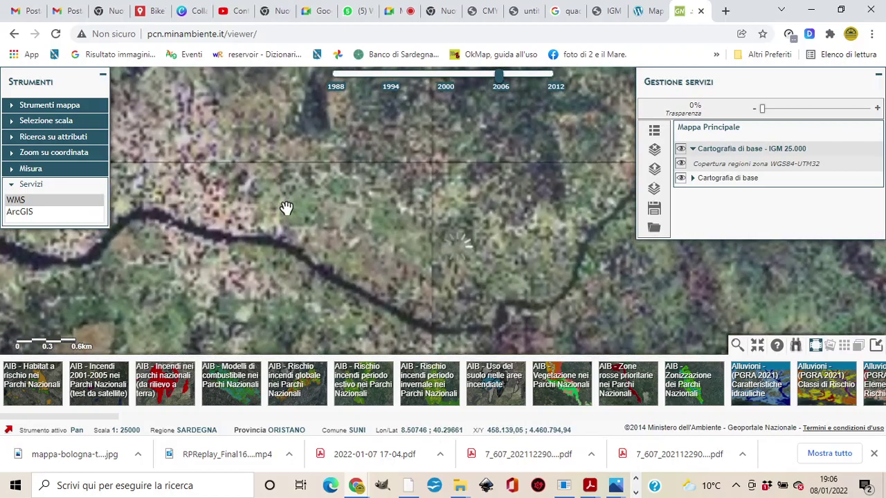
{"action": "scroll", "coordinate": [287, 209], "scroll_direction": "up", "scroll_amount": 1}
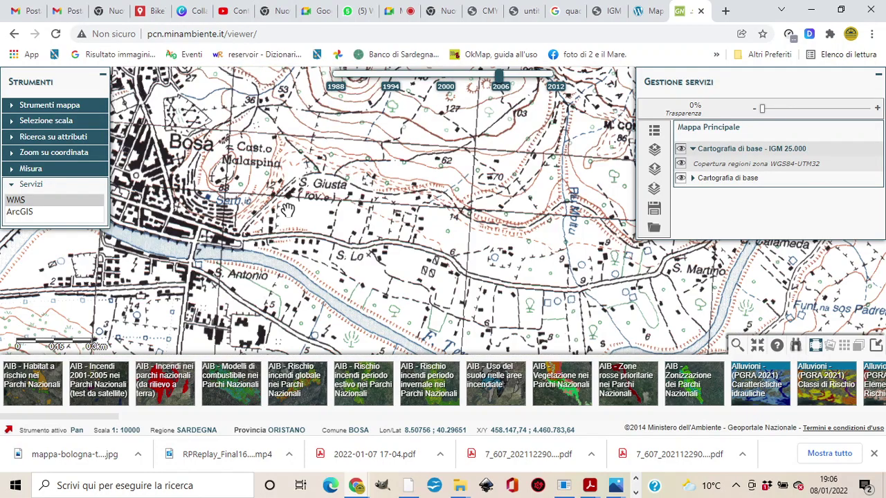
{"action": "left_click_drag", "start_coordinate": [287, 209], "coordinate": [584, 284]}
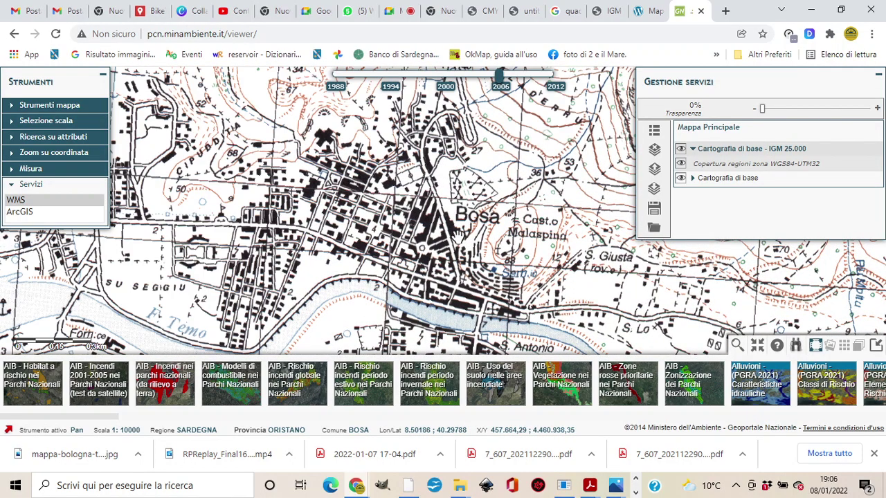
{"action": "left_click_drag", "start_coordinate": [396, 229], "coordinate": [471, 196]}
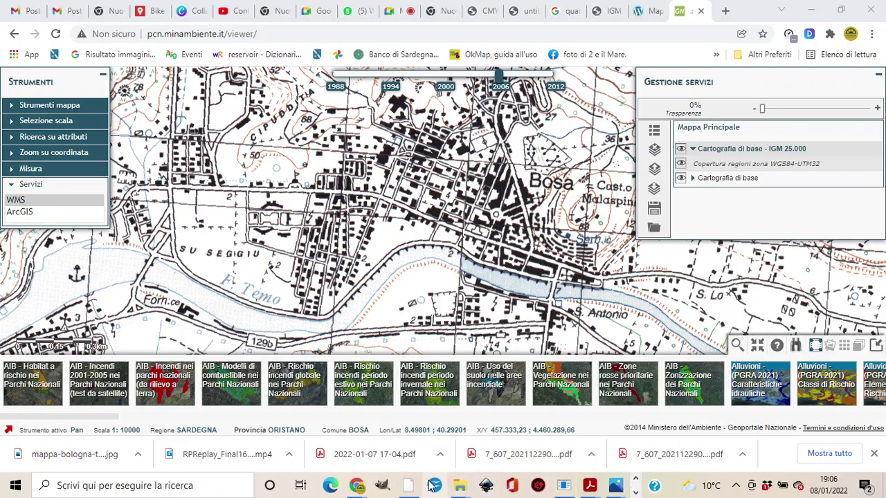
Switch to the QGIS hiking and bike web map project and open the WMS/WMTS layer source dialog
{"action": "left_click", "coordinate": [572, 489]}
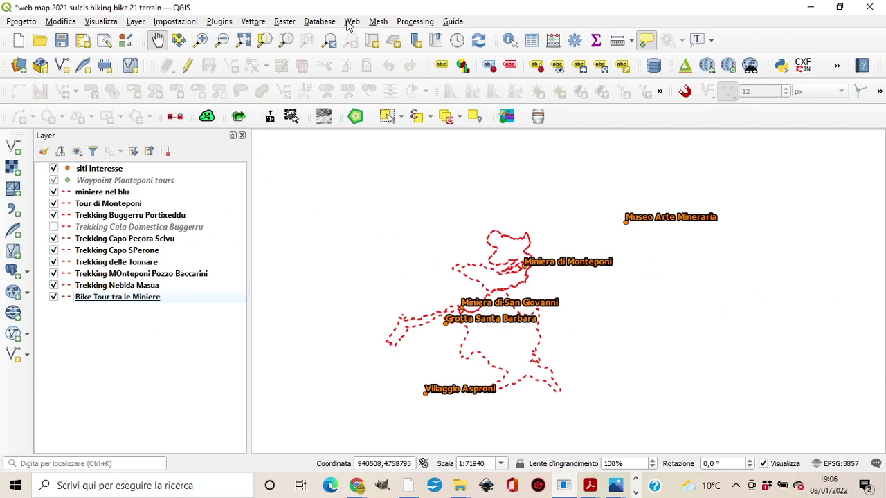
{"action": "left_click", "coordinate": [136, 21]}
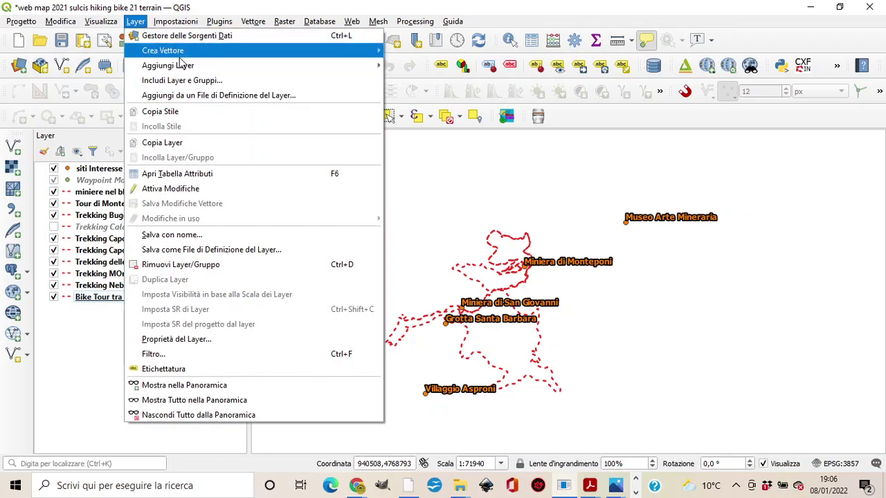
{"action": "mouse_move", "coordinate": [183, 66]}
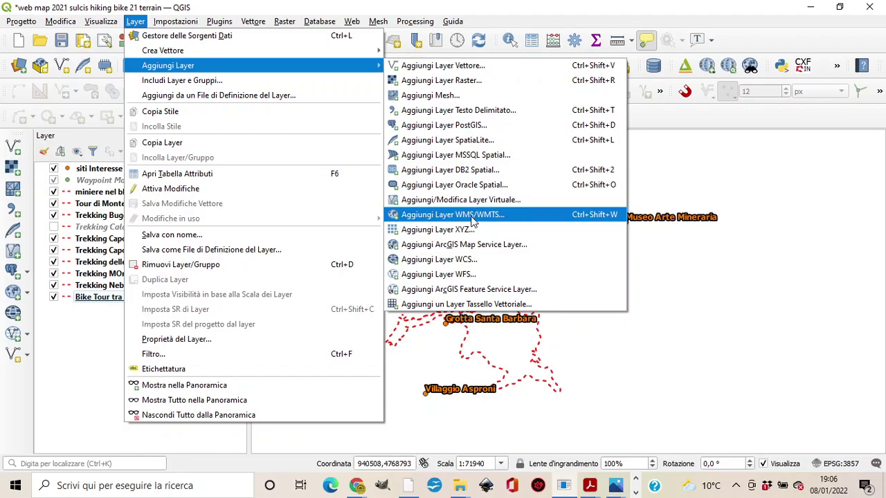
{"action": "left_click", "coordinate": [468, 220]}
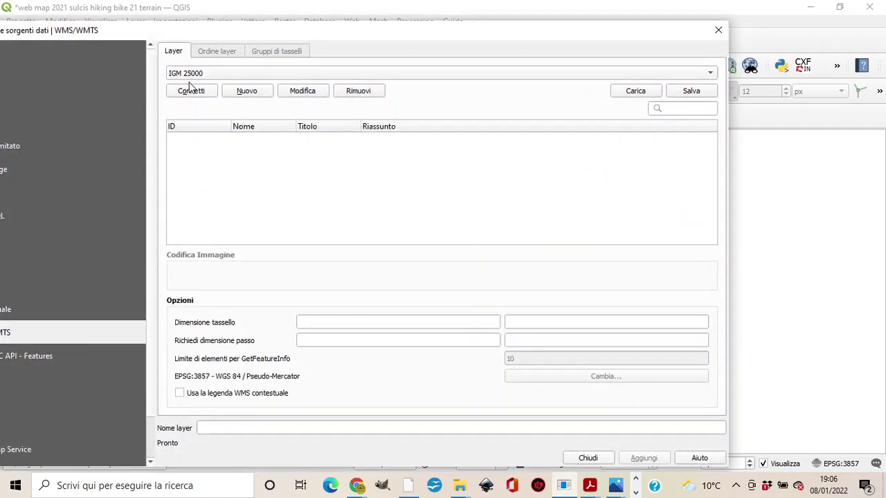
{"action": "left_click", "coordinate": [258, 95]}
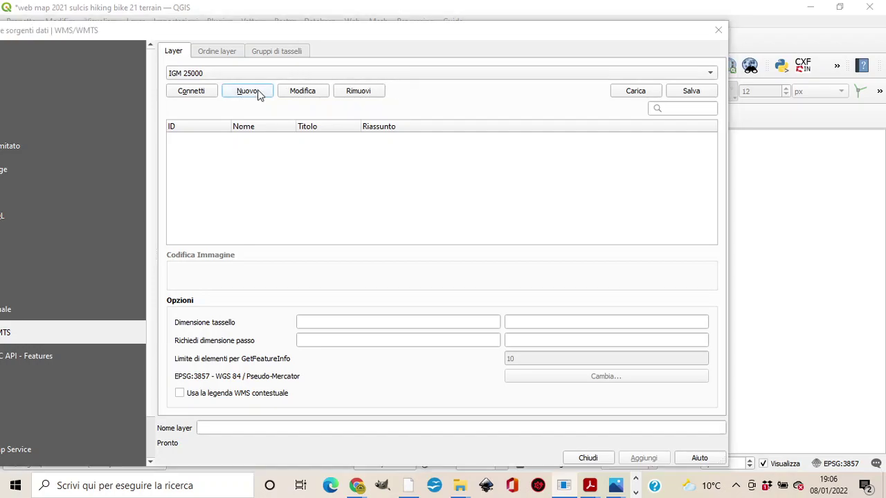
{"action": "left_click", "coordinate": [424, 95]}
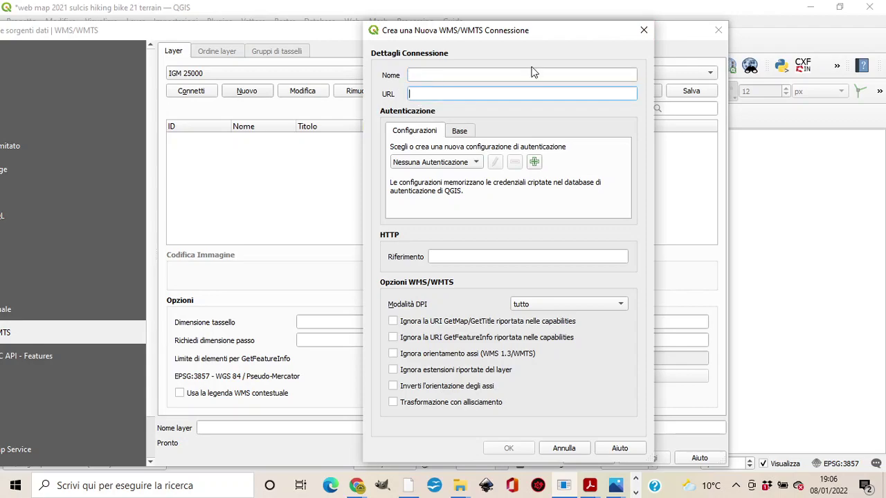
{"action": "left_click", "coordinate": [644, 29]}
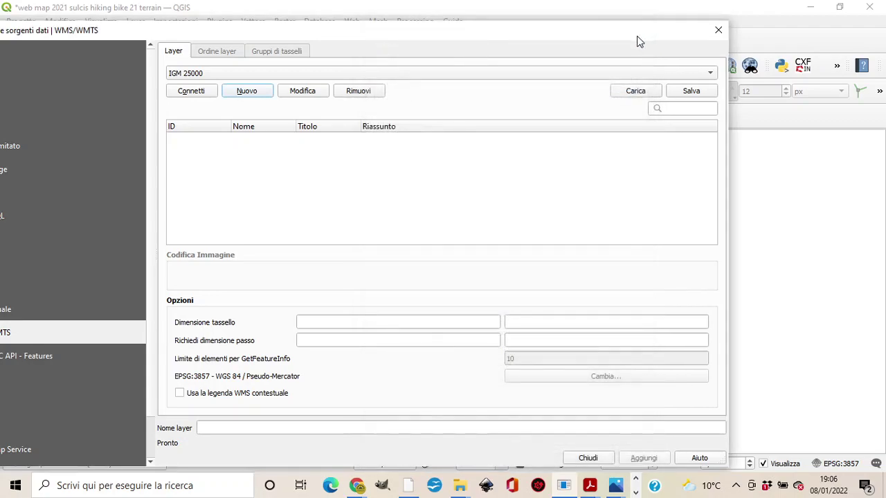
Connect to the saved IGM 25000 WMS service and add its Cartografia di base layer group to the project
{"action": "left_click", "coordinate": [195, 91]}
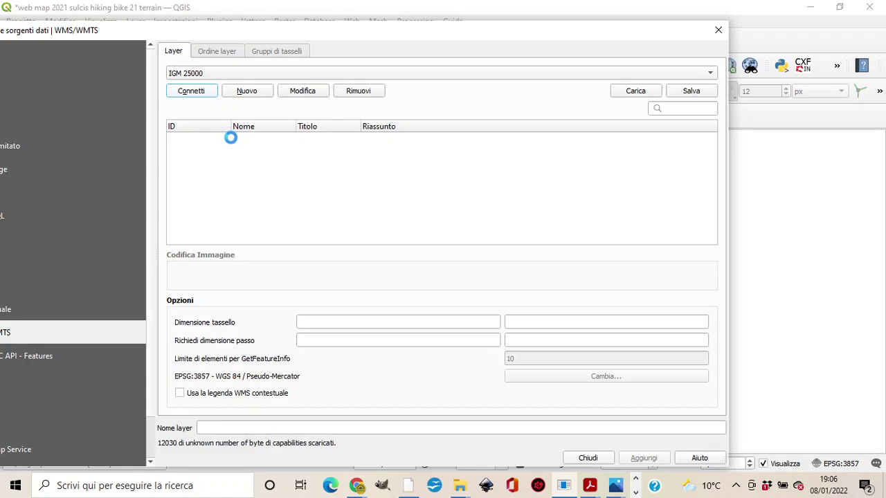
{"action": "left_click", "coordinate": [348, 139]}
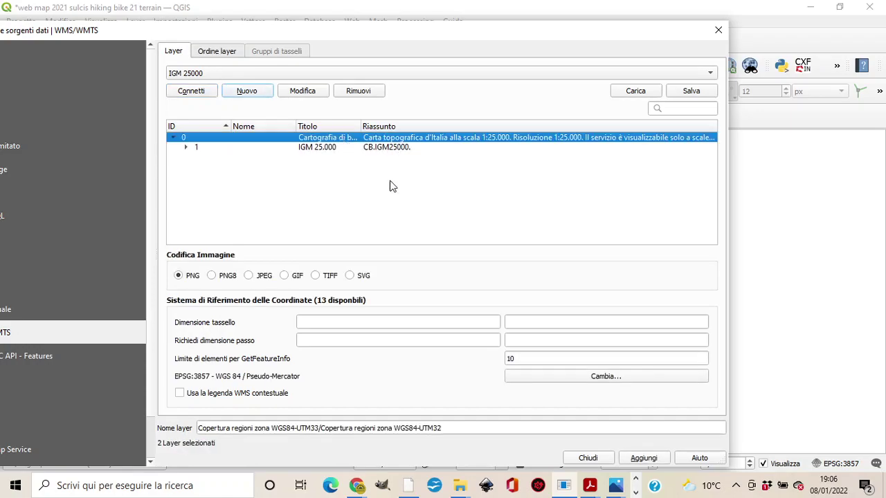
{"action": "left_click", "coordinate": [621, 462]}
{"action": "left_click", "coordinate": [605, 462]}
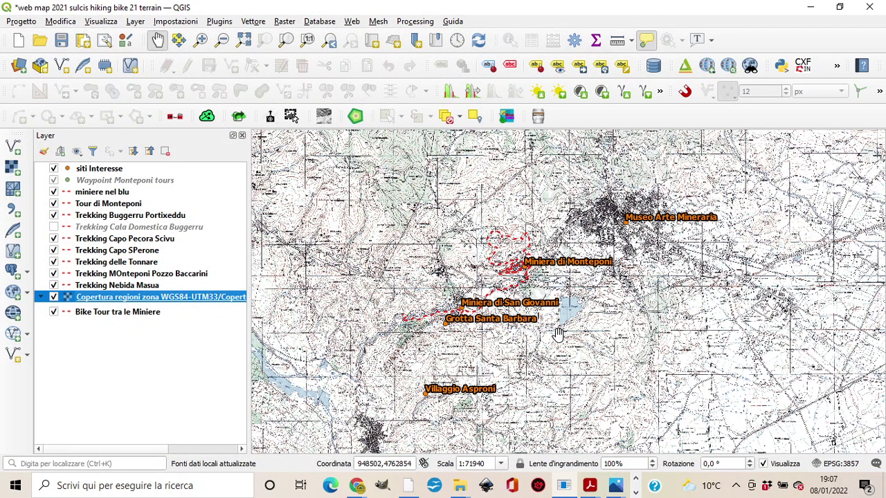
Set the project CRS to ED50 / UTM zone 32N (EPSG:23032) and move the IGM WMS layer below Bike Tour tra le Miniere
{"action": "left_click_drag", "start_coordinate": [558, 335], "coordinate": [567, 358]}
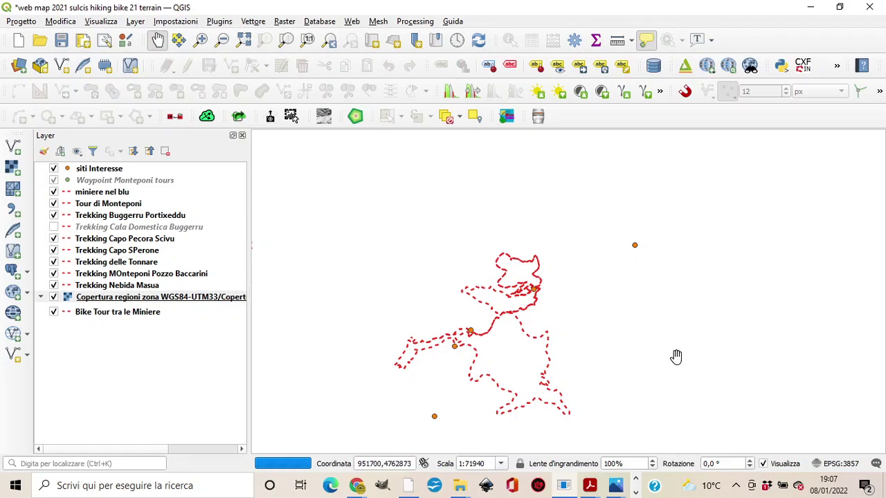
{"action": "left_click_drag", "start_coordinate": [600, 354], "coordinate": [582, 308]}
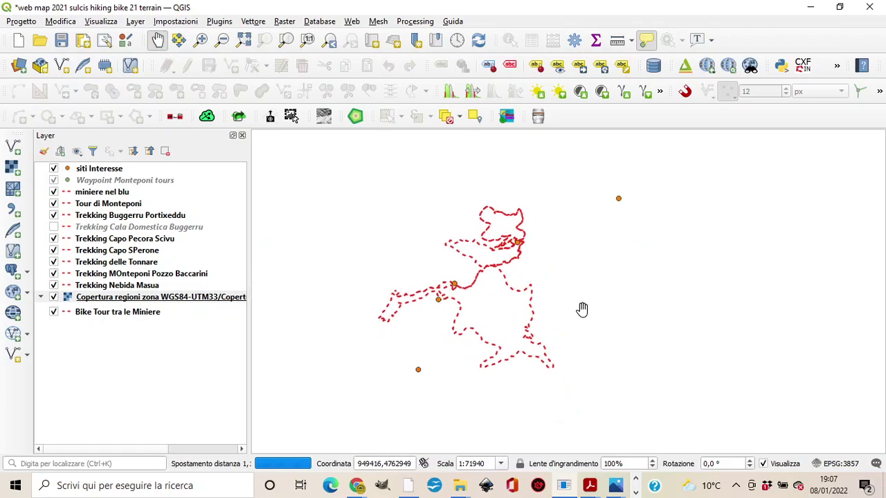
{"action": "left_click", "coordinate": [830, 468]}
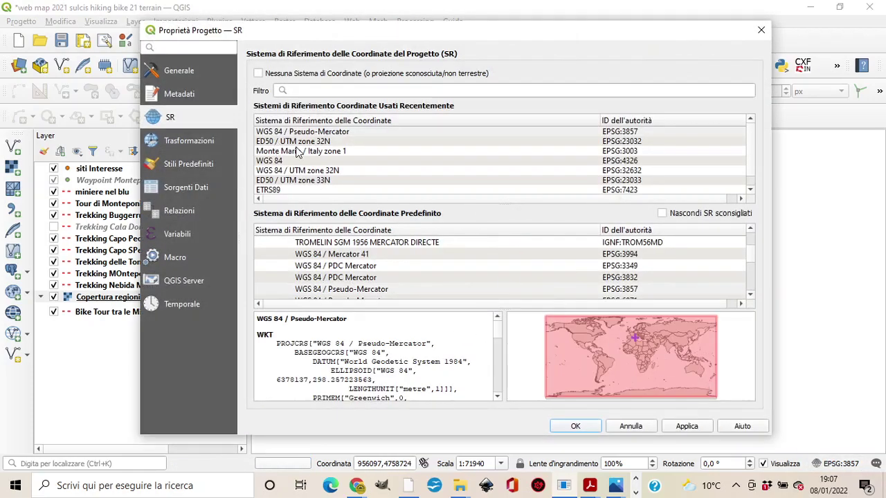
{"action": "left_click", "coordinate": [284, 141]}
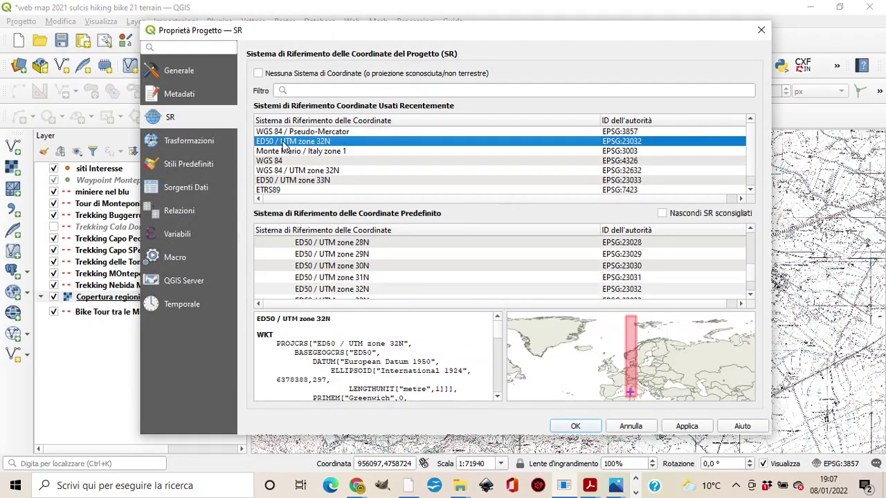
{"action": "left_click", "coordinate": [685, 426]}
{"action": "left_click", "coordinate": [575, 426]}
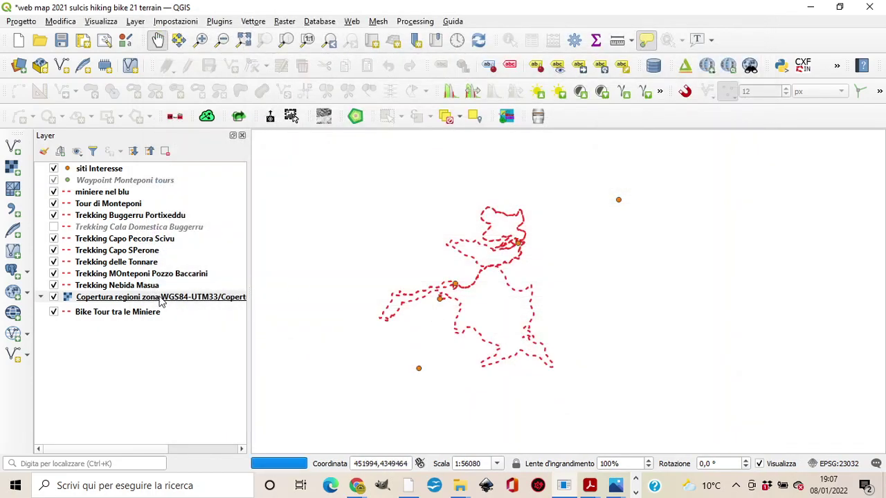
{"action": "left_click_drag", "start_coordinate": [156, 305], "coordinate": [158, 324]}
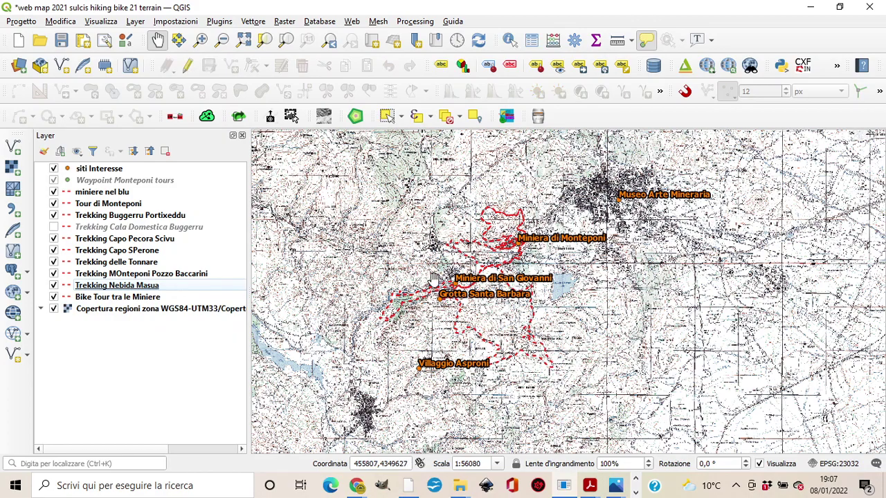
Examine the trekking and bike routes over the IGM topographic map, from Monteponi to the coast near Nebida, Masua and Canal Grande
{"action": "scroll", "coordinate": [511, 233], "scroll_direction": "up", "scroll_amount": 3}
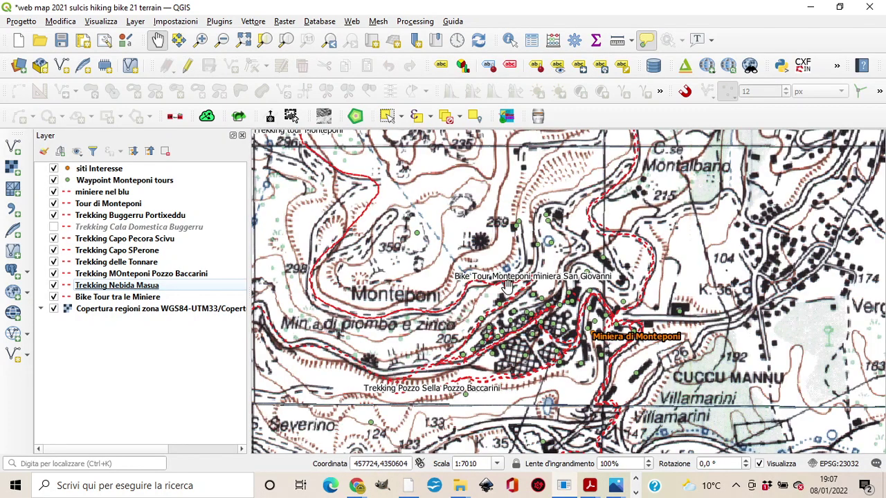
{"action": "left_click_drag", "start_coordinate": [348, 282], "coordinate": [441, 280]}
{"action": "left_click_drag", "start_coordinate": [426, 218], "coordinate": [450, 292]}
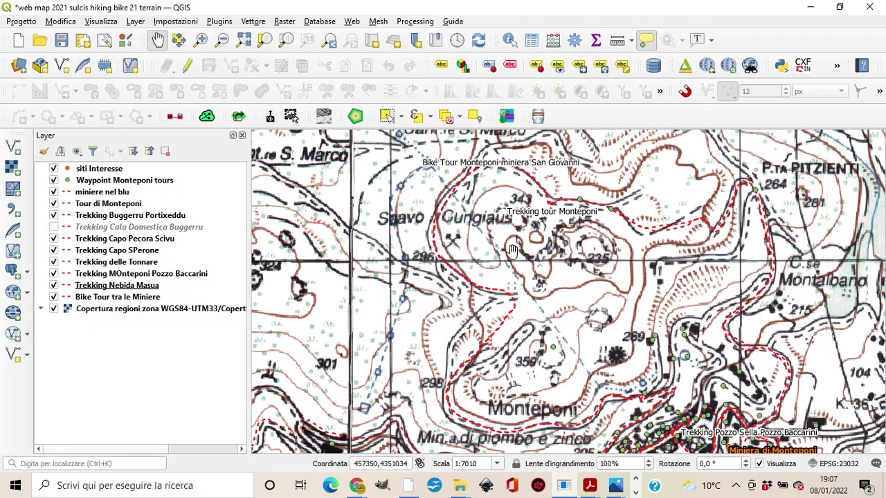
{"action": "scroll", "coordinate": [512, 250], "scroll_direction": "down", "scroll_amount": 2}
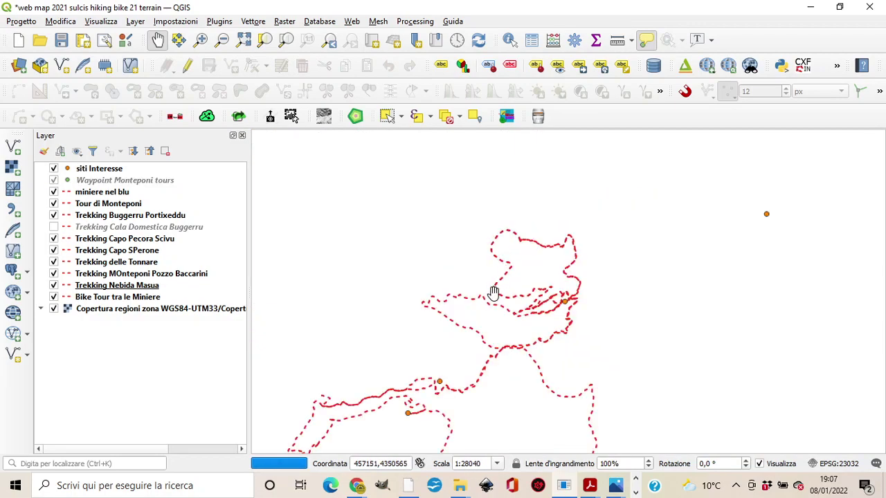
{"action": "left_click_drag", "start_coordinate": [493, 292], "coordinate": [562, 244]}
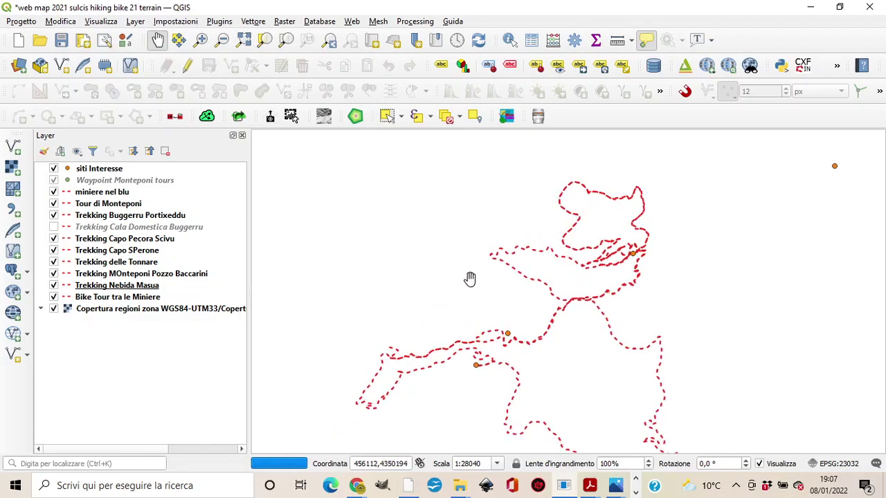
{"action": "left_click_drag", "start_coordinate": [468, 275], "coordinate": [471, 255]}
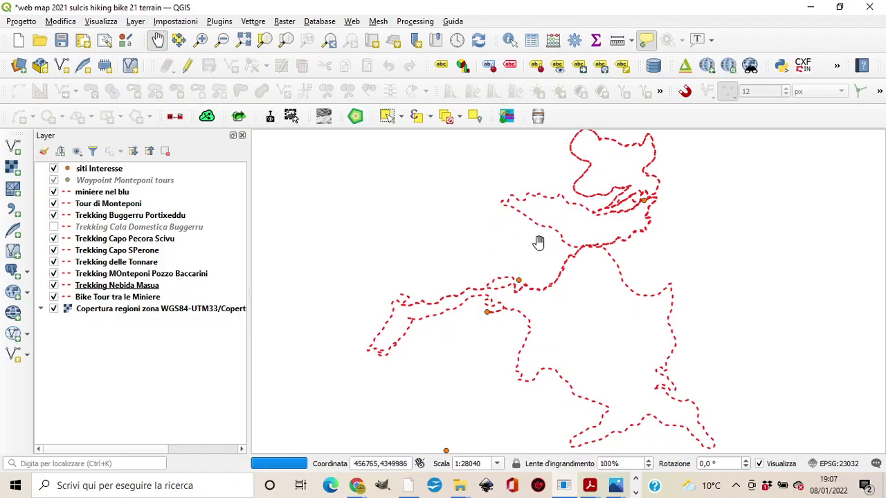
{"action": "scroll", "coordinate": [539, 242], "scroll_direction": "down", "scroll_amount": 1}
{"action": "left_click_drag", "start_coordinate": [465, 231], "coordinate": [693, 337]}
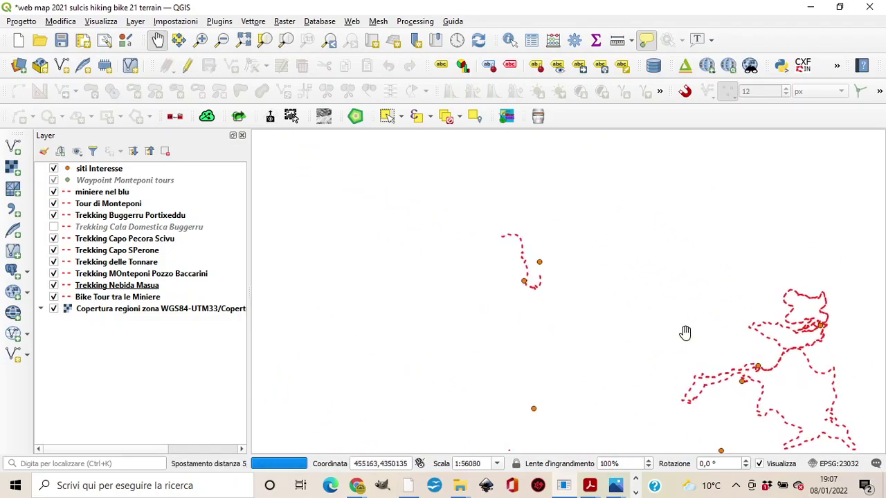
{"action": "left_click_drag", "start_coordinate": [467, 218], "coordinate": [537, 307]}
{"action": "left_click_drag", "start_coordinate": [492, 274], "coordinate": [450, 277]}
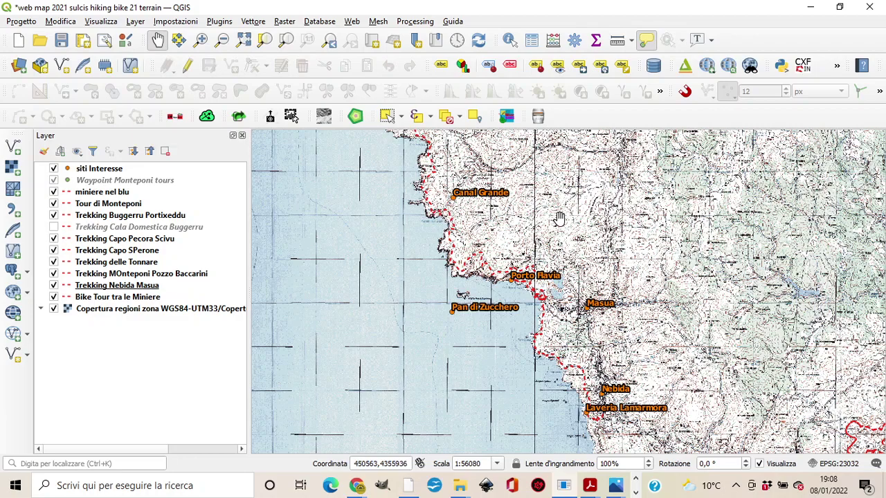
Minimize QGIS and switch to the PDF "1.1 Elementi di Cartografia e coordinate sassari 3 2021" in Adobe Acrobat Reader
{"action": "left_click", "coordinate": [812, 7]}
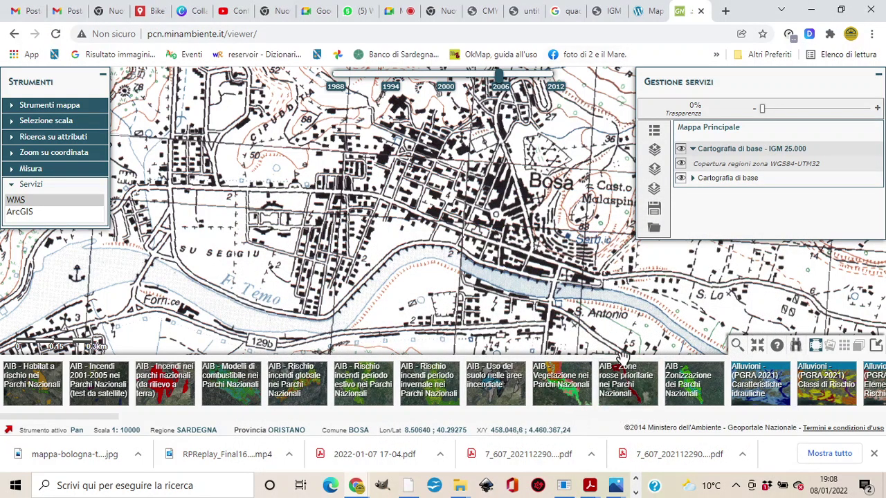
{"action": "left_click", "coordinate": [592, 486]}
{"action": "left_click", "coordinate": [632, 443]}
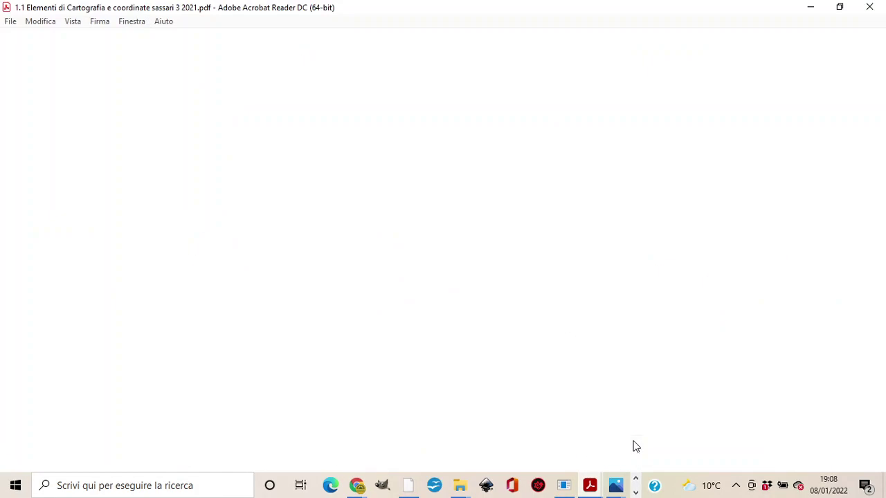
{"action": "mouse_move", "coordinate": [357, 485]}
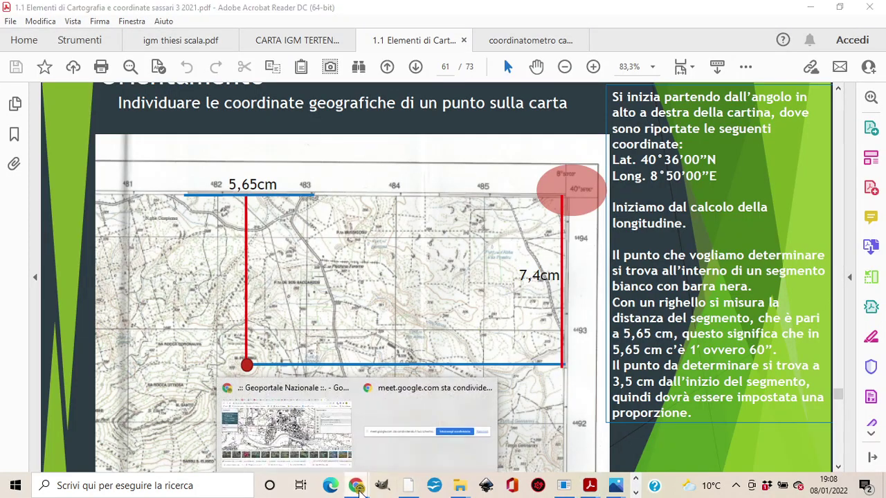
{"action": "left_click", "coordinate": [275, 424]}
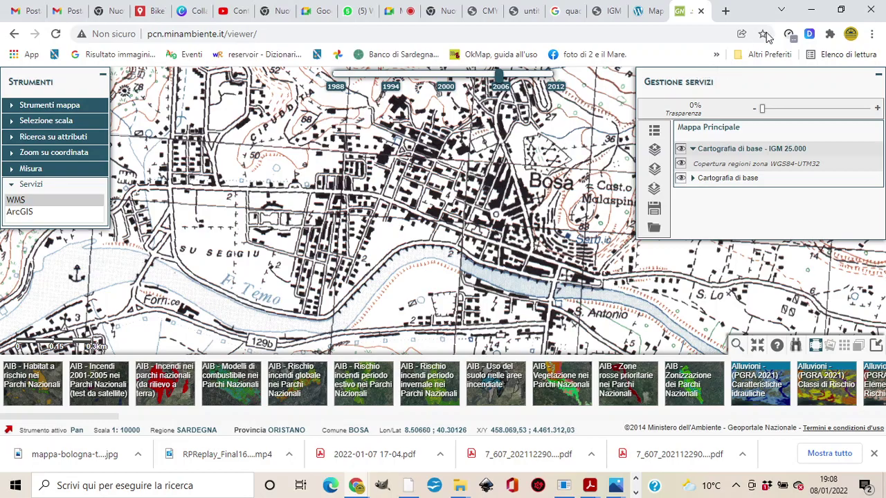
{"action": "left_click", "coordinate": [811, 8]}
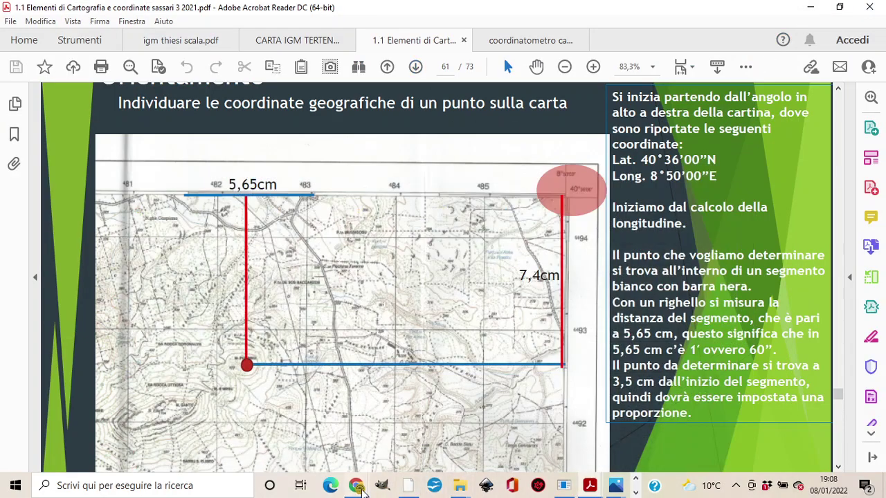
Switch to Chrome and search Google for "qgis" in a new tab
{"action": "mouse_move", "coordinate": [357, 485]}
{"action": "left_click", "coordinate": [299, 444]}
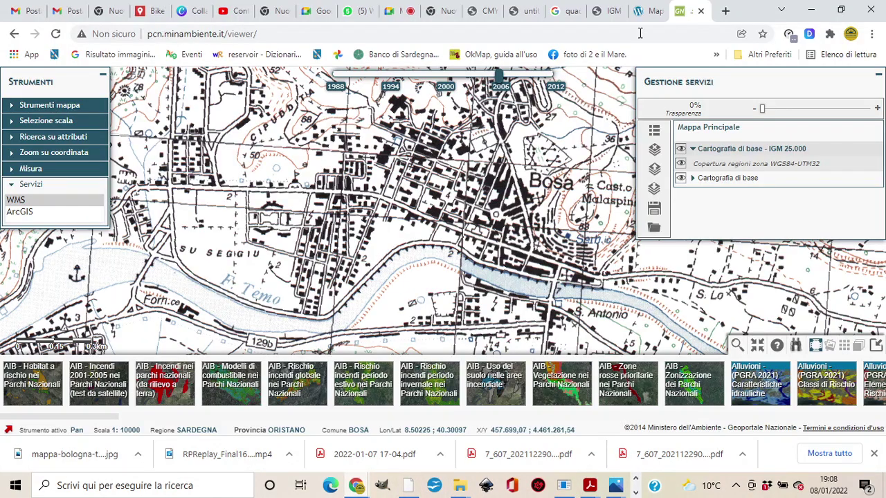
{"action": "left_click", "coordinate": [726, 11]}
{"action": "type", "text": "q"}
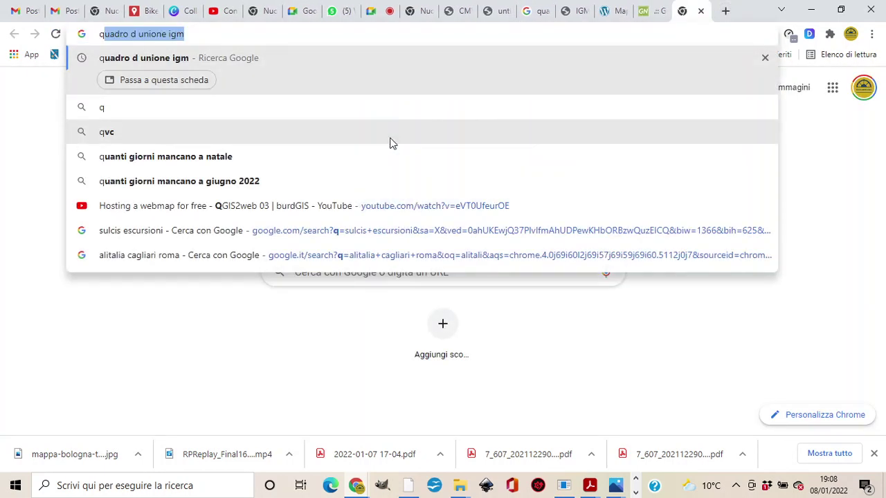
{"action": "type", "text": "gis"}
{"action": "key", "text": "Return"}
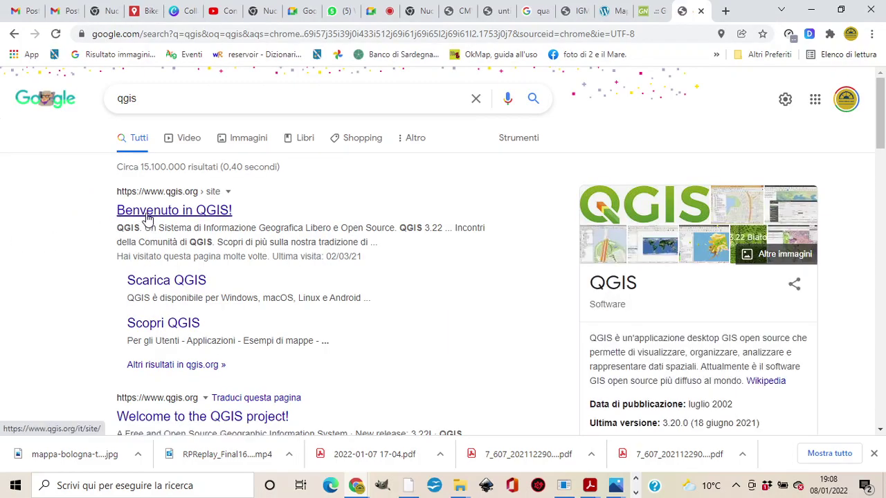
Open the Italian QGIS website from the search results and go to its download page
{"action": "left_click", "coordinate": [148, 218]}
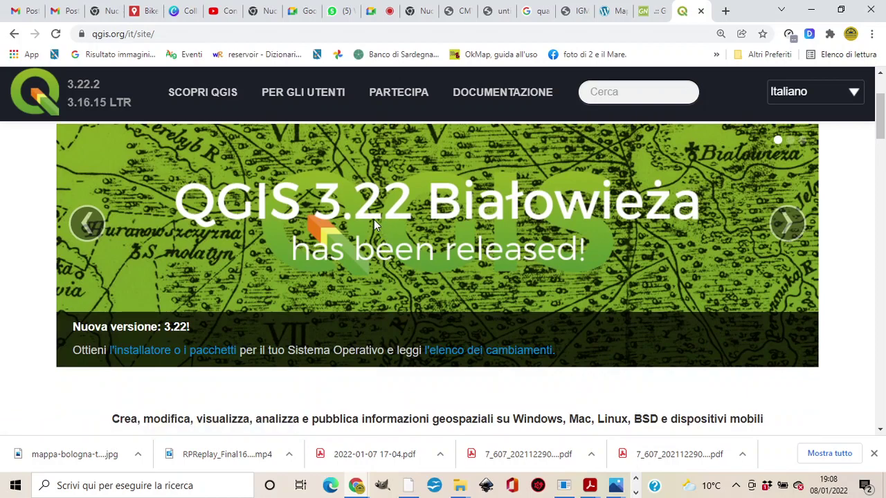
{"action": "scroll", "coordinate": [403, 274], "scroll_direction": "down", "scroll_amount": 3}
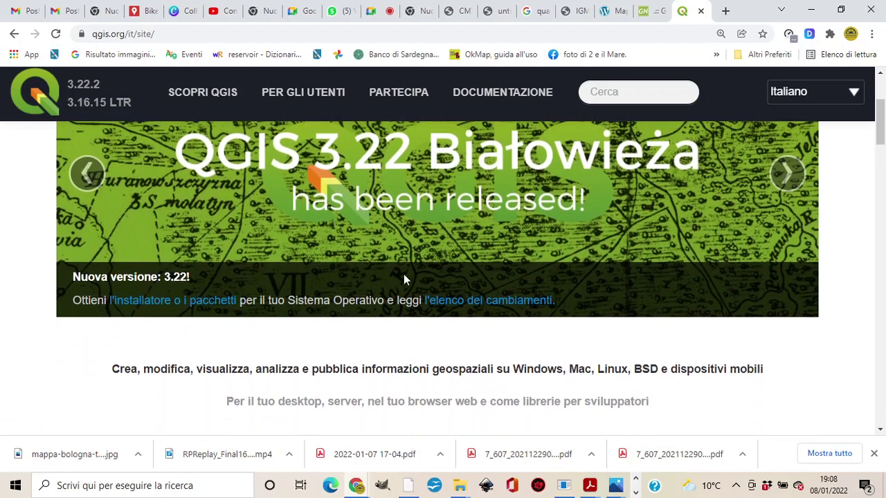
{"action": "left_click", "coordinate": [267, 330]}
Examine the Windows installers on the QGIS download page, comparing version 3.22, the long-term 3.16 release and the 64-bit and 32-bit packages
{"action": "scroll", "coordinate": [269, 320], "scroll_direction": "down", "scroll_amount": 3}
{"action": "scroll", "coordinate": [269, 321], "scroll_direction": "down", "scroll_amount": 3}
{"action": "scroll", "coordinate": [270, 321], "scroll_direction": "up", "scroll_amount": 2}
{"action": "scroll", "coordinate": [272, 322], "scroll_direction": "down", "scroll_amount": 5}
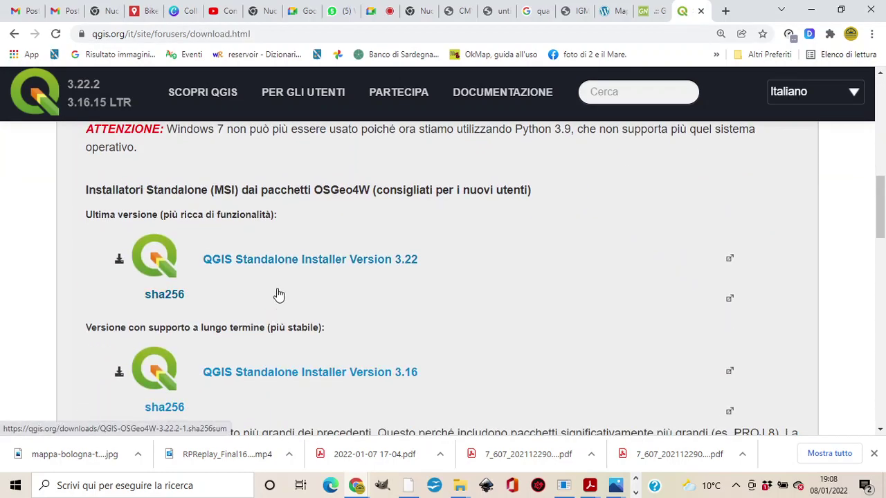
{"action": "scroll", "coordinate": [279, 240], "scroll_direction": "up", "scroll_amount": 2}
{"action": "scroll", "coordinate": [279, 236], "scroll_direction": "down", "scroll_amount": 7}
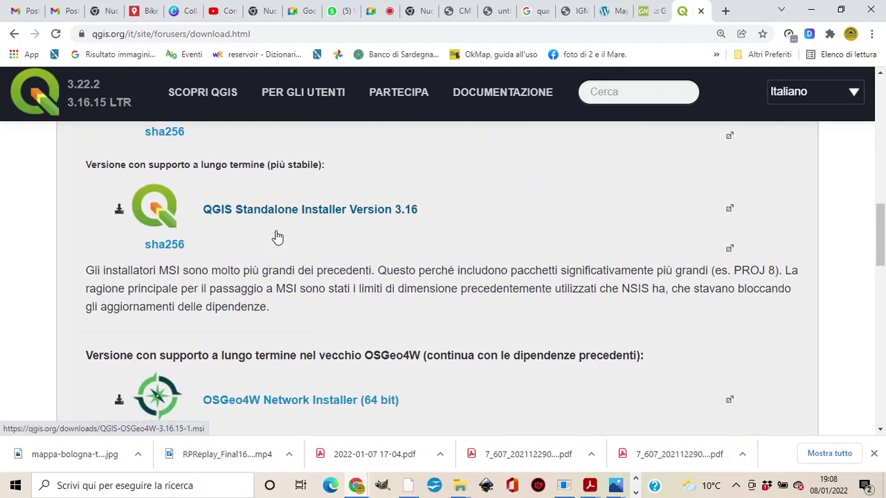
{"action": "scroll", "coordinate": [284, 235], "scroll_direction": "down", "scroll_amount": 3}
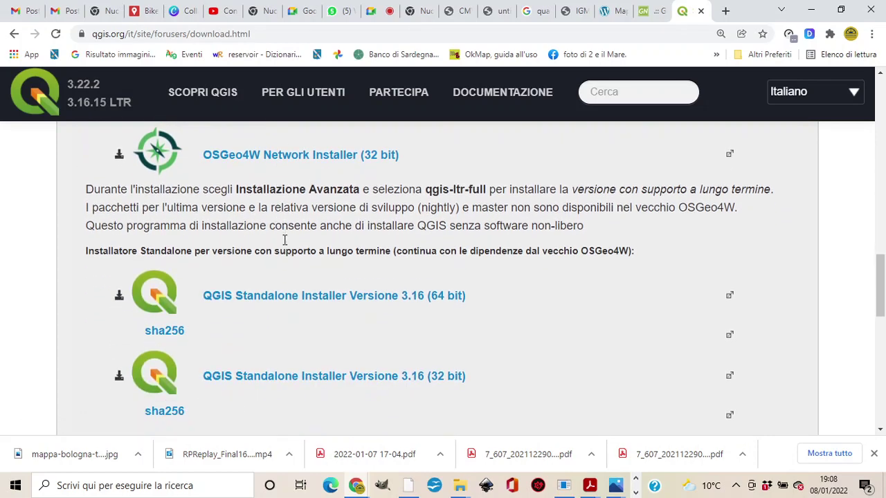
{"action": "scroll", "coordinate": [291, 251], "scroll_direction": "up", "scroll_amount": 2}
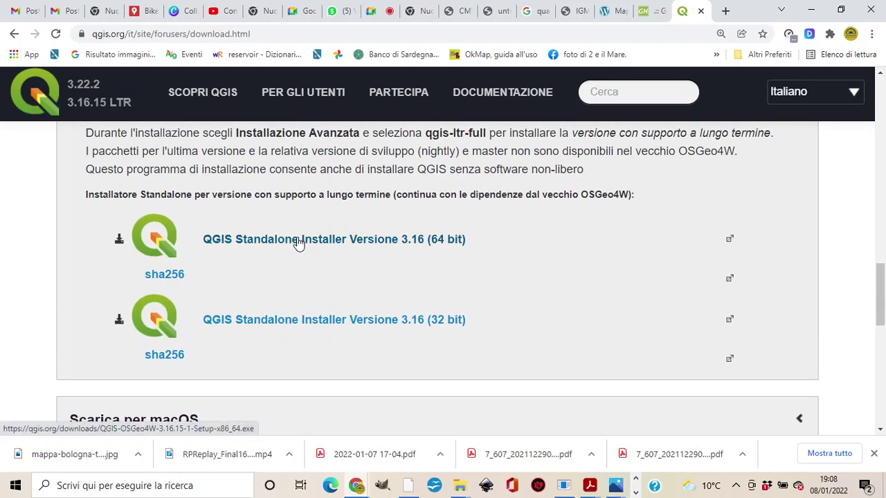
{"action": "scroll", "coordinate": [299, 247], "scroll_direction": "up", "scroll_amount": 4}
{"action": "scroll", "coordinate": [301, 250], "scroll_direction": "down", "scroll_amount": 3}
{"action": "scroll", "coordinate": [301, 255], "scroll_direction": "up", "scroll_amount": 4}
{"action": "scroll", "coordinate": [288, 300], "scroll_direction": "down", "scroll_amount": 2}
{"action": "scroll", "coordinate": [289, 299], "scroll_direction": "down", "scroll_amount": 1}
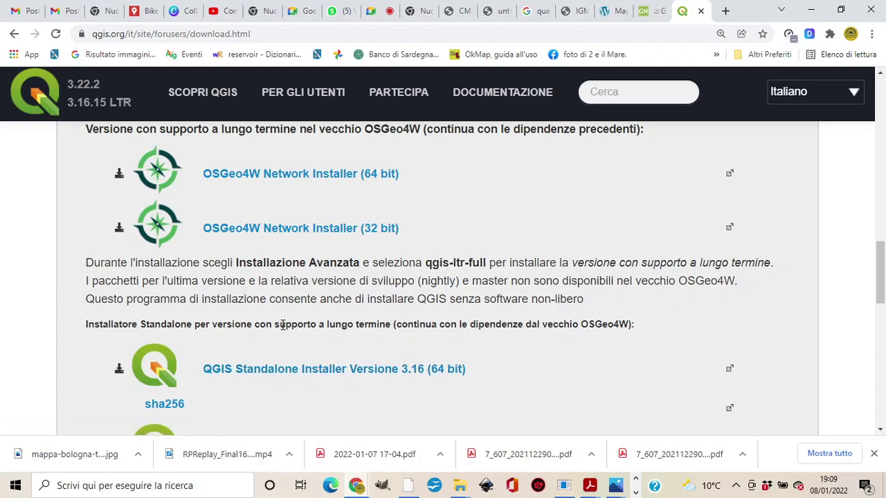
{"action": "scroll", "coordinate": [277, 319], "scroll_direction": "down", "scroll_amount": 2}
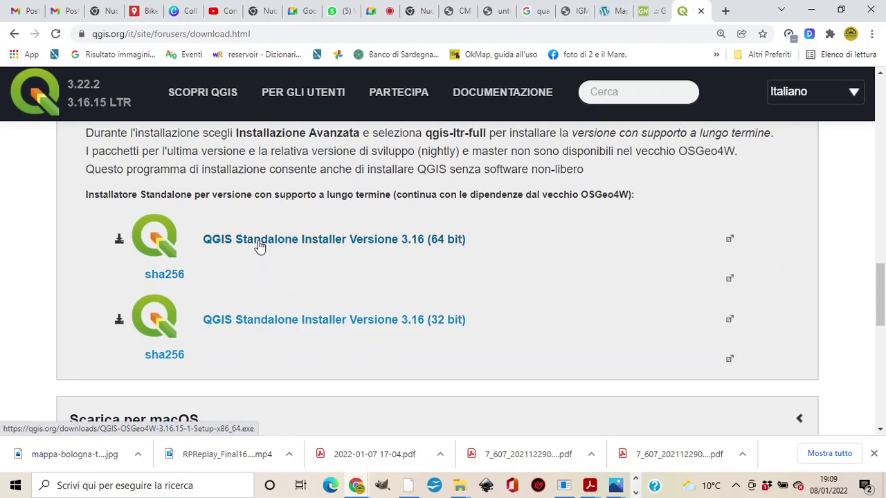
Switch back to QGIS and start opening another project, saving the current Sulcis terrain project first
{"action": "left_click", "coordinate": [811, 10]}
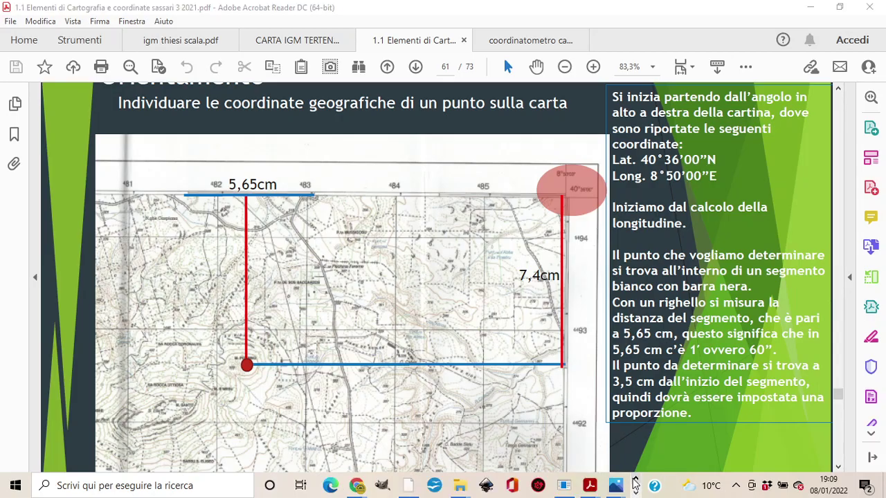
{"action": "left_click", "coordinate": [564, 487]}
{"action": "left_click_drag", "start_coordinate": [605, 348], "coordinate": [463, 312]}
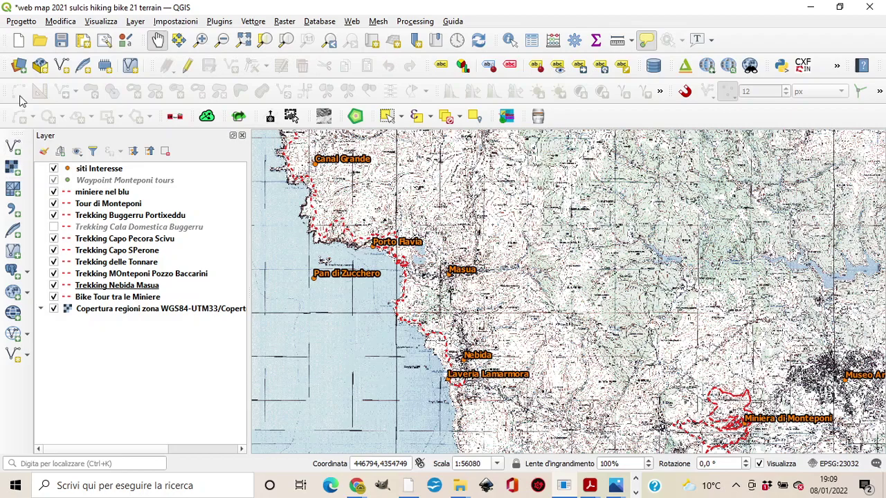
{"action": "left_click", "coordinate": [32, 41]}
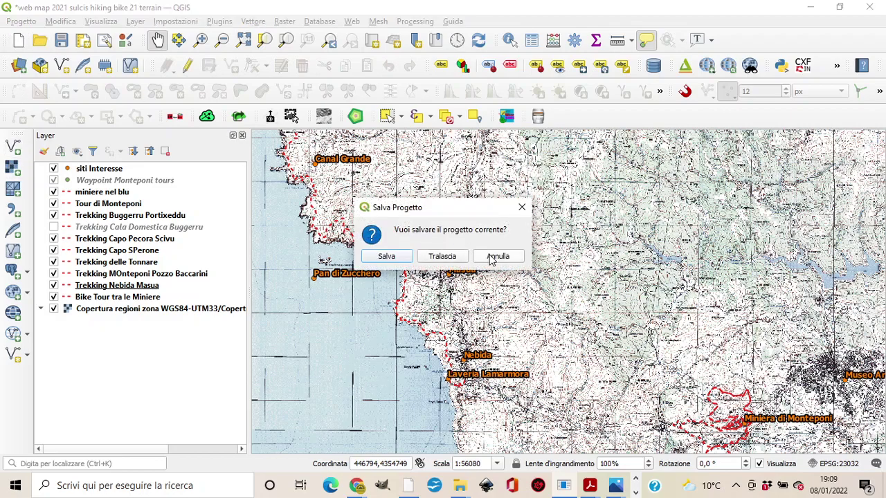
{"action": "left_click", "coordinate": [497, 256]}
{"action": "left_click", "coordinate": [39, 40]}
{"action": "left_click", "coordinate": [386, 257]}
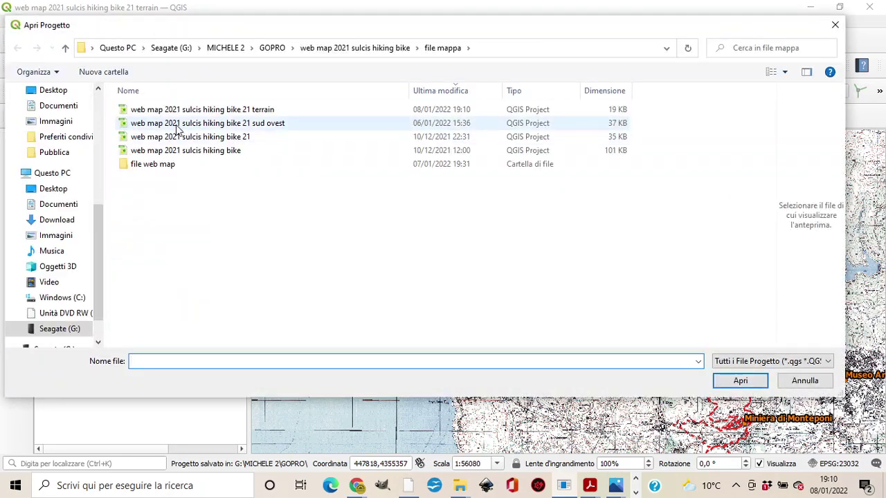
Open the project "web map 2021 sulcis hiking bike 21 sud ovest" and keep its unavailable layers
{"action": "left_click", "coordinate": [191, 111]}
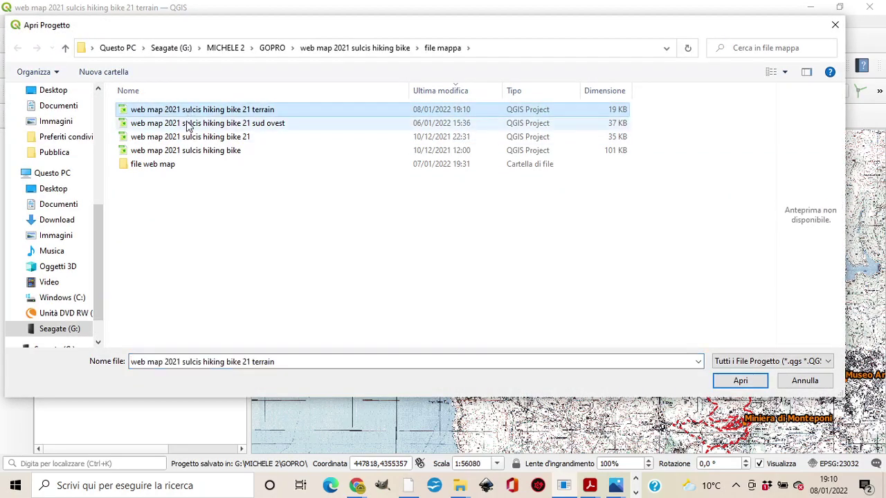
{"action": "left_click", "coordinate": [192, 125]}
{"action": "left_click", "coordinate": [753, 377]}
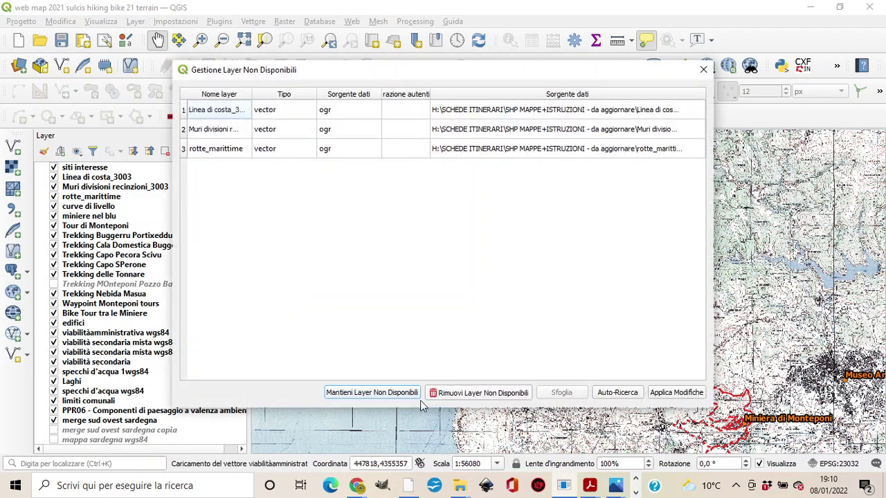
{"action": "left_click", "coordinate": [391, 393]}
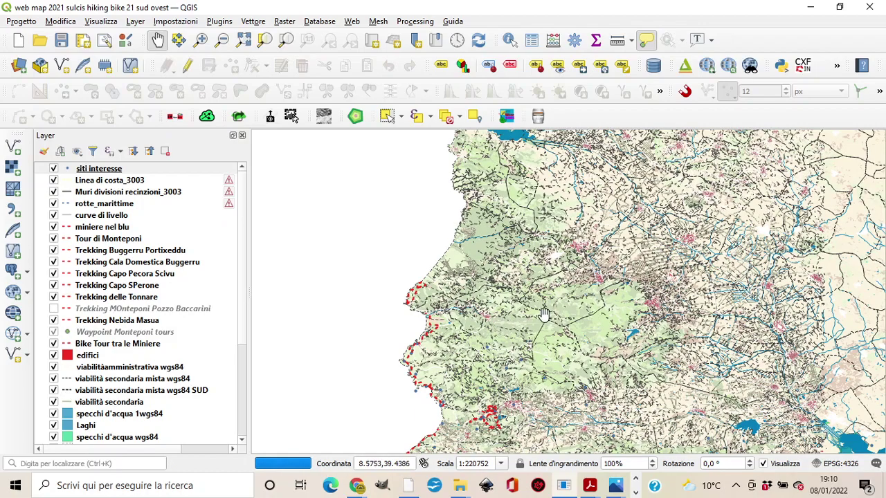
Examine the vector layers of the south-west Sardinia map, from the inland area out to the coast
{"action": "scroll", "coordinate": [552, 314], "scroll_direction": "up", "scroll_amount": 1}
{"action": "scroll", "coordinate": [552, 314], "scroll_direction": "up", "scroll_amount": 2}
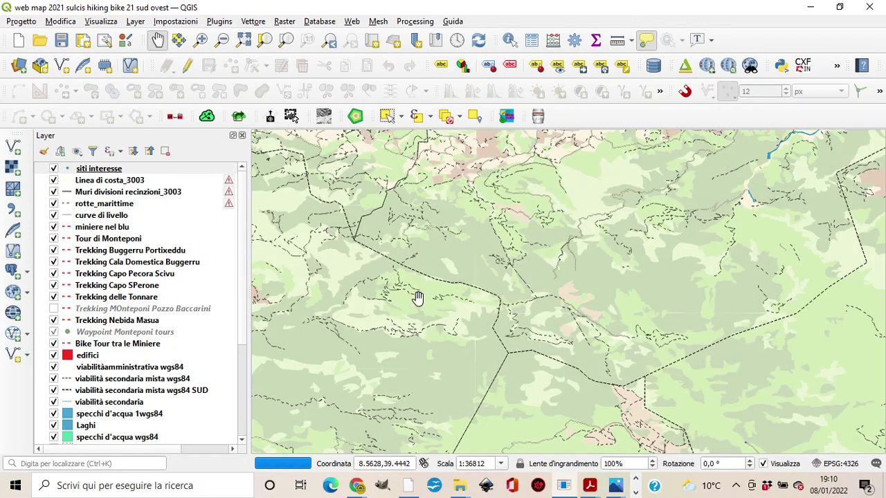
{"action": "left_click_drag", "start_coordinate": [415, 296], "coordinate": [670, 328]}
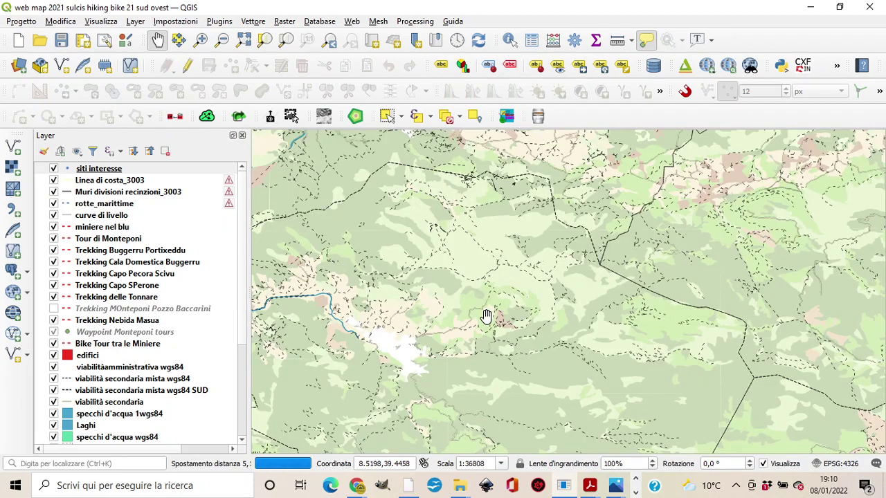
{"action": "left_click_drag", "start_coordinate": [402, 275], "coordinate": [571, 259]}
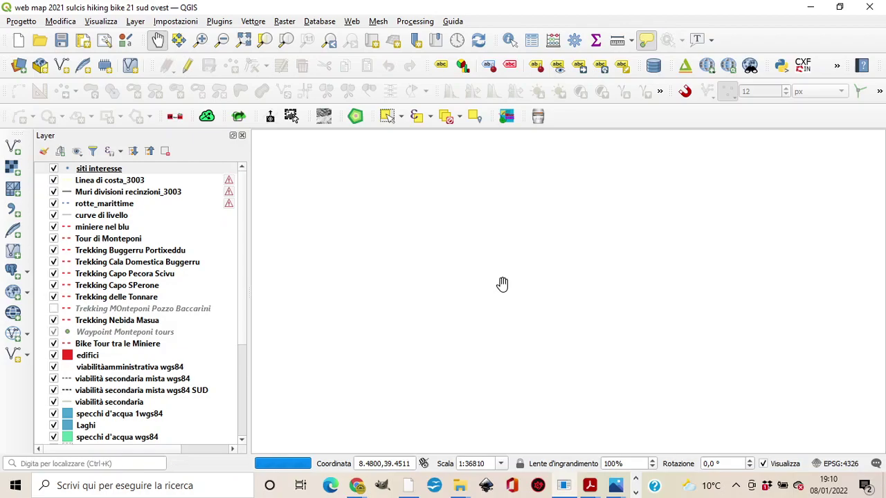
{"action": "scroll", "coordinate": [547, 284], "scroll_direction": "down", "scroll_amount": 2}
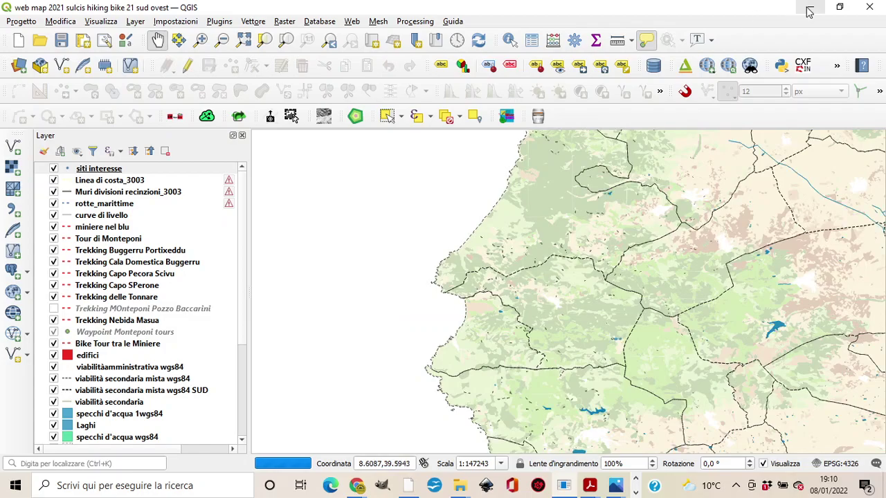
Minimize QGIS, switch to Chrome and search Google for "geoportaleveneto" in a new tab
{"action": "left_click", "coordinate": [809, 12]}
{"action": "left_click", "coordinate": [810, 12]}
{"action": "mouse_move", "coordinate": [360, 485]}
{"action": "left_click", "coordinate": [283, 425]}
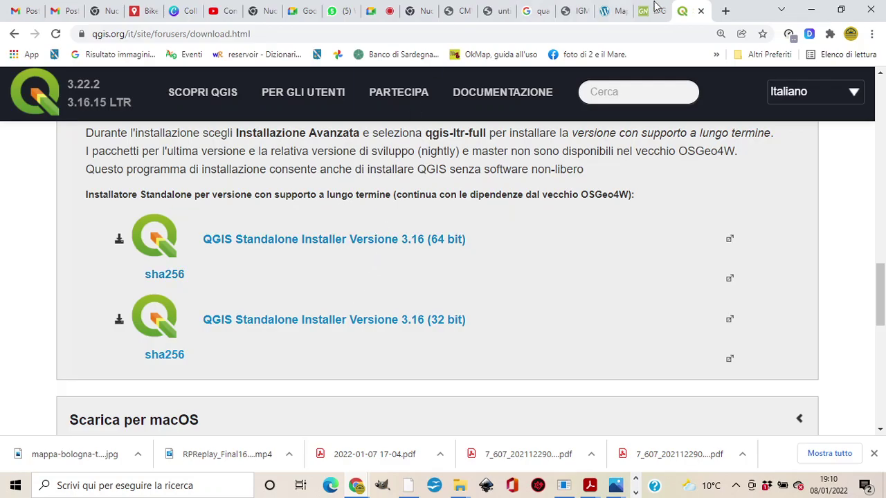
{"action": "left_click", "coordinate": [724, 11]}
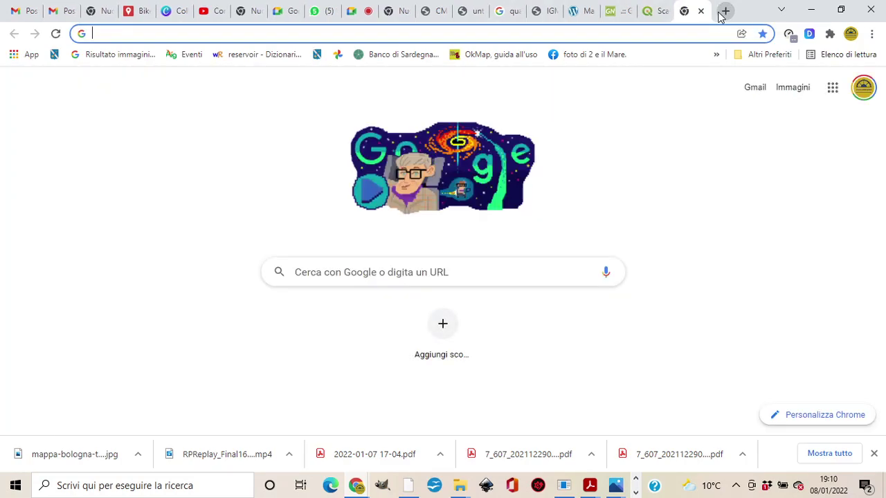
{"action": "type", "text": "geo"}
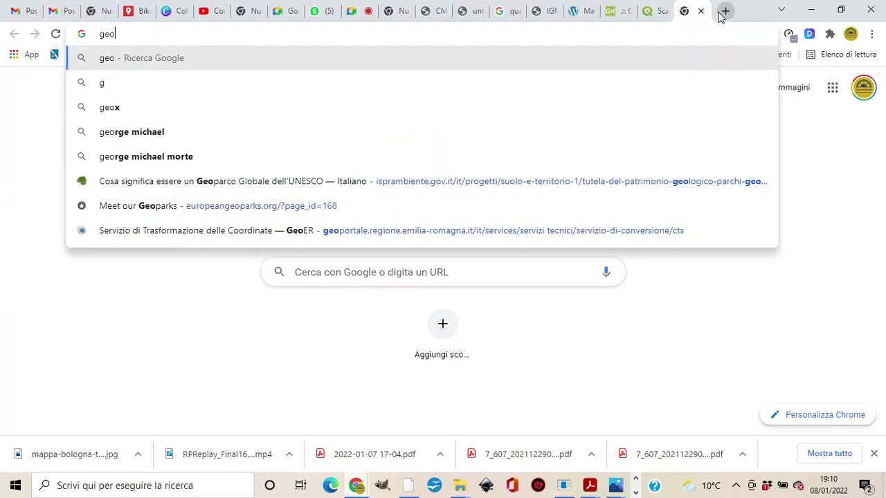
{"action": "type", "text": "portaleven"}
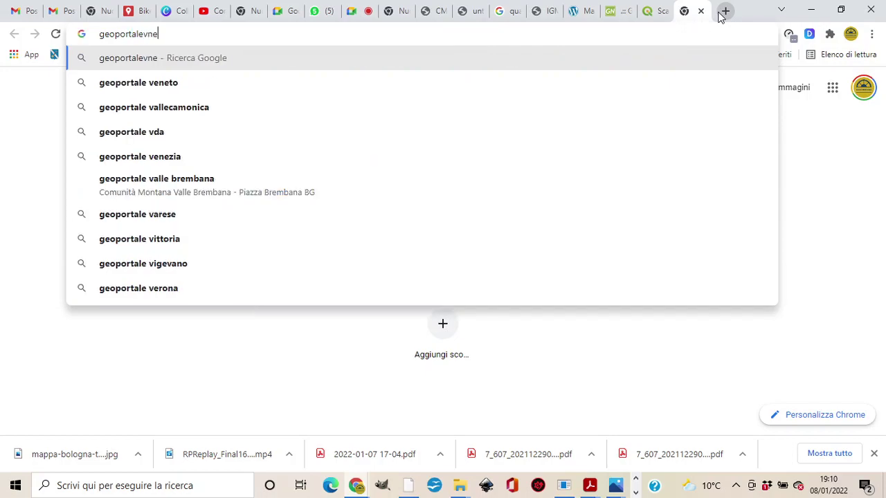
{"action": "key", "text": "BackSpace"}
{"action": "key", "text": "BackSpace"}
{"action": "type", "text": "eneto"}
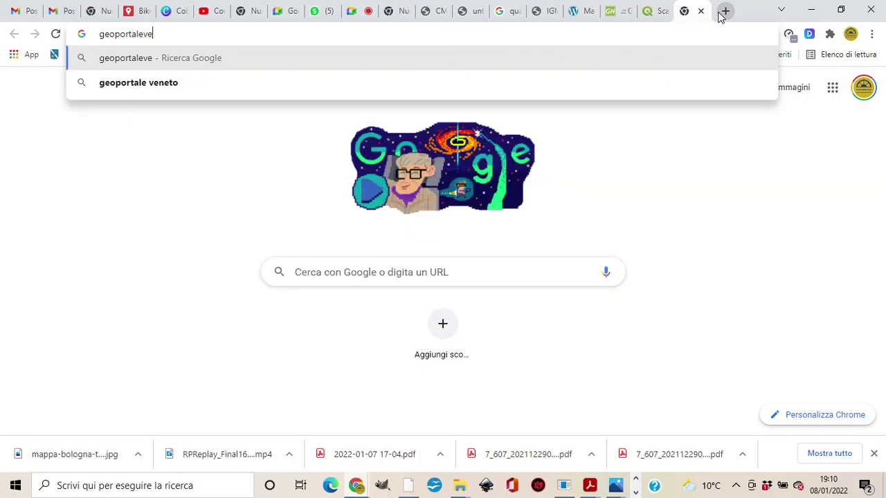
{"action": "key", "text": "Return"}
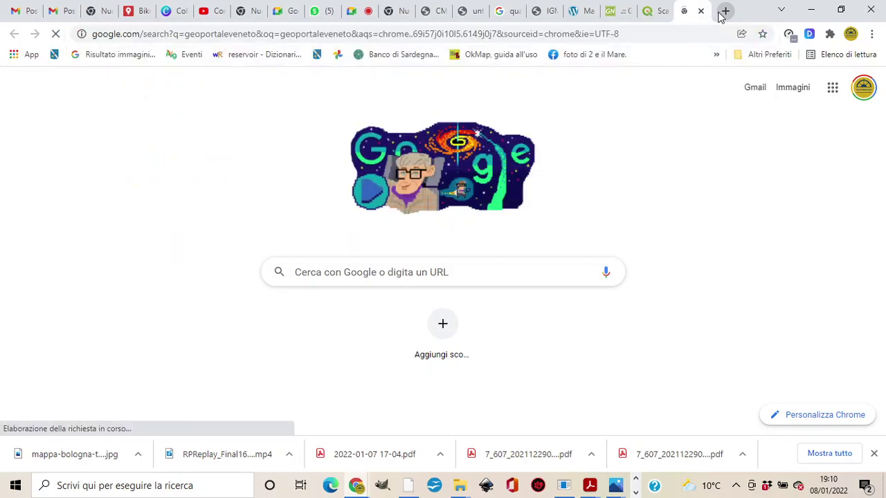
Open the Geoportale Veneto website (idt2.regione.veneto.it) and look through its home page sections and portal description
{"action": "left_click", "coordinate": [199, 235]}
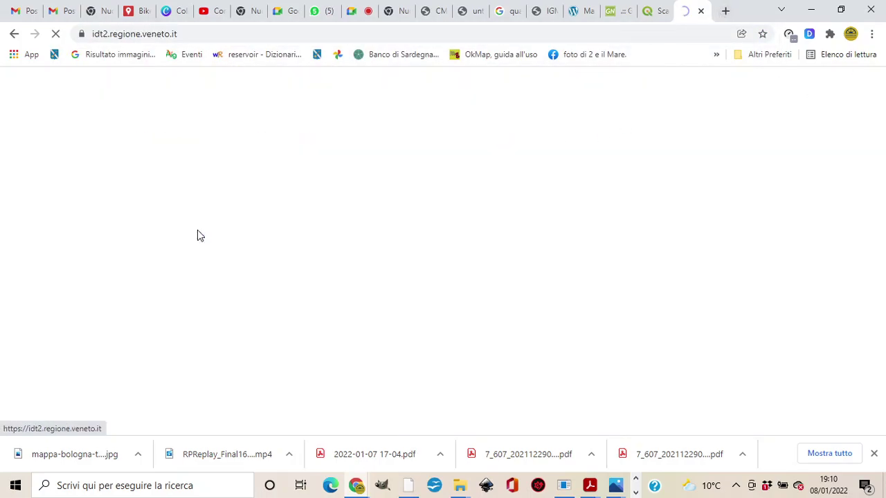
{"action": "scroll", "coordinate": [331, 196], "scroll_direction": "down", "scroll_amount": 5}
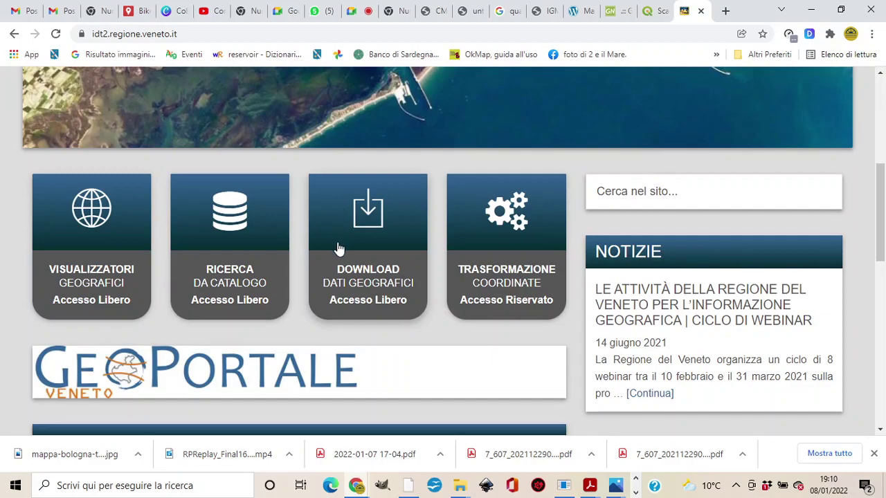
{"action": "scroll", "coordinate": [339, 248], "scroll_direction": "down", "scroll_amount": 3}
{"action": "scroll", "coordinate": [331, 240], "scroll_direction": "up", "scroll_amount": 3}
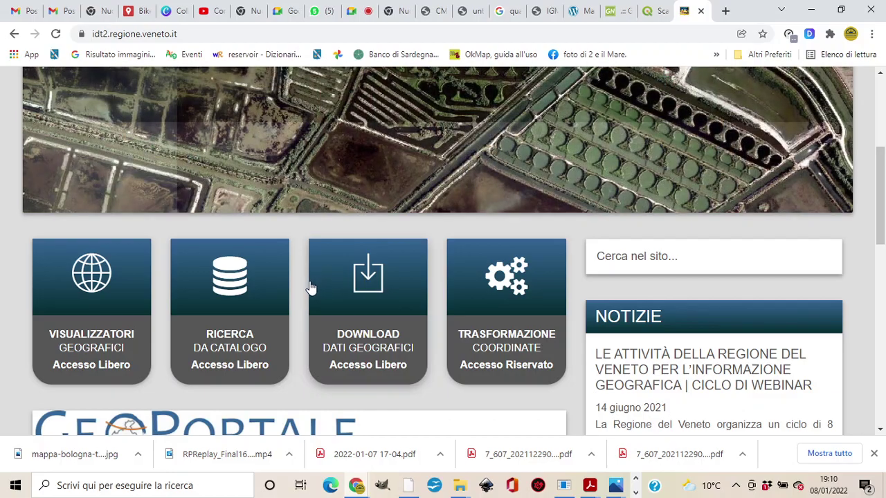
{"action": "scroll", "coordinate": [311, 288], "scroll_direction": "down", "scroll_amount": 3}
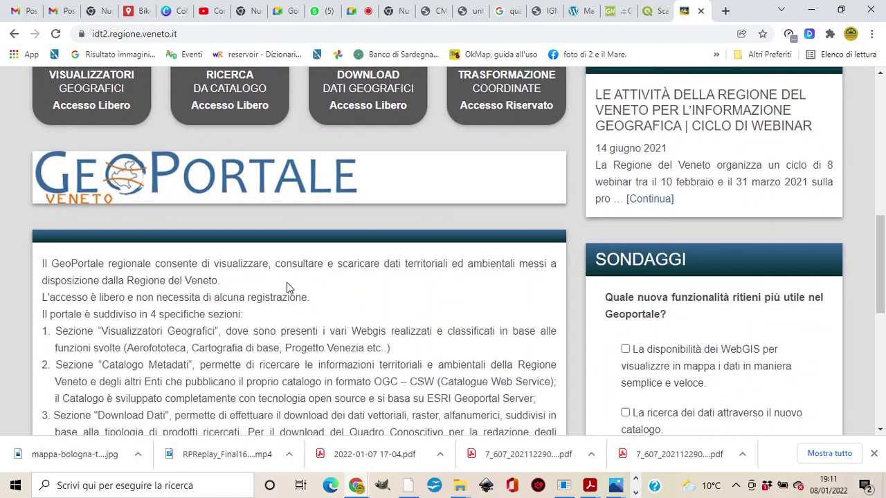
Review the Geoportale Veneto section descriptions and OGC services, and open the "Portale Dati Cartografici" page
{"action": "scroll", "coordinate": [276, 292], "scroll_direction": "down", "scroll_amount": 3}
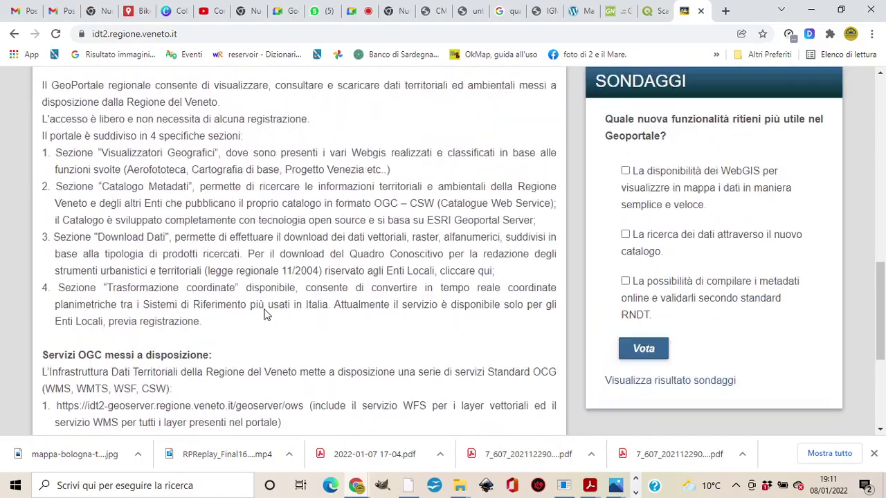
{"action": "scroll", "coordinate": [269, 302], "scroll_direction": "up", "scroll_amount": 7}
{"action": "scroll", "coordinate": [288, 263], "scroll_direction": "down", "scroll_amount": 2}
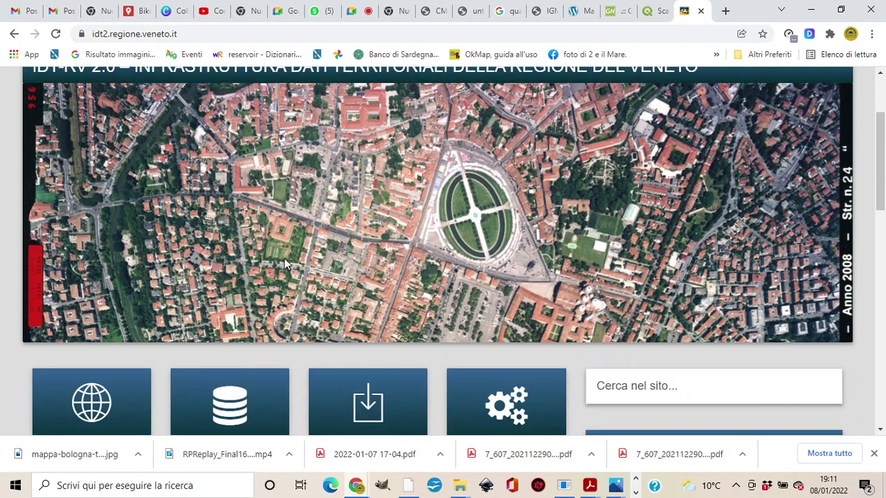
{"action": "scroll", "coordinate": [311, 249], "scroll_direction": "down", "scroll_amount": 1}
{"action": "scroll", "coordinate": [500, 199], "scroll_direction": "up", "scroll_amount": 3}
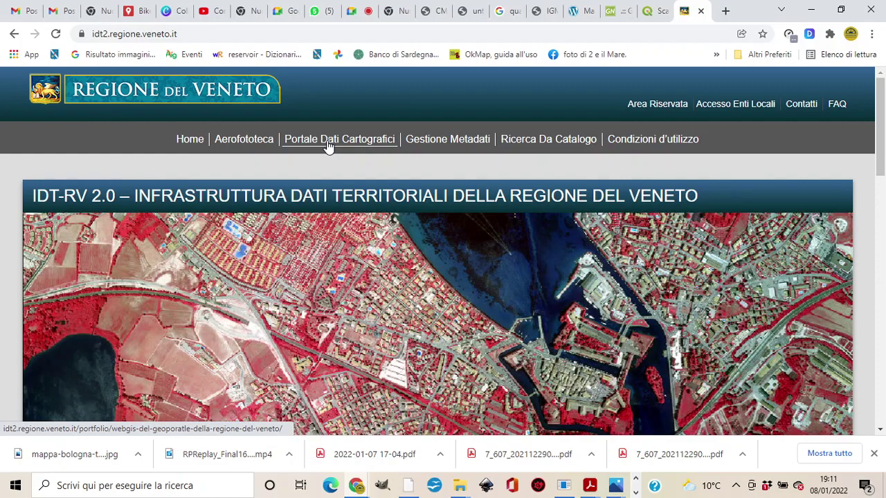
{"action": "left_click", "coordinate": [329, 146]}
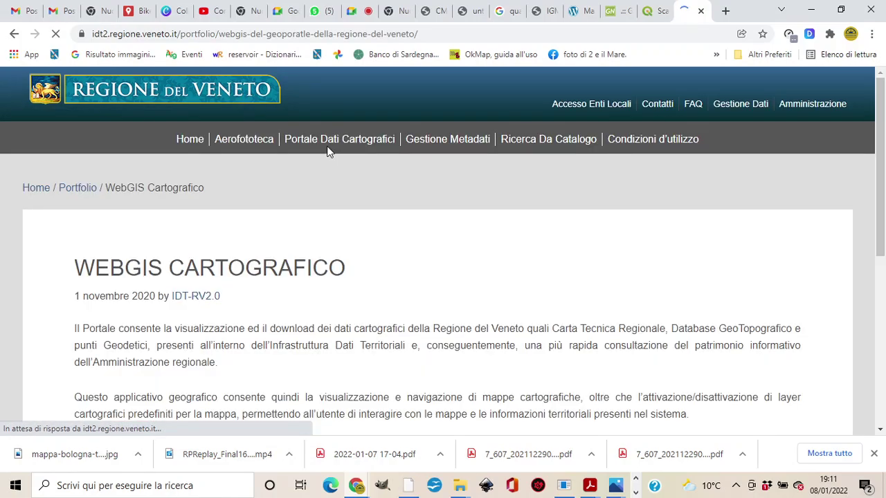
Read the WebGIS Cartografico description of viewing and downloading data, and launch its online map viewer
{"action": "scroll", "coordinate": [326, 151], "scroll_direction": "down", "scroll_amount": 3}
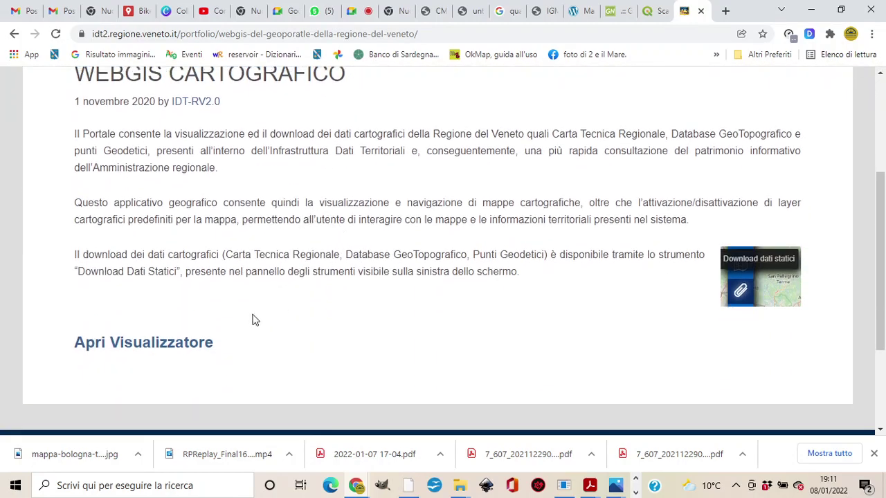
{"action": "scroll", "coordinate": [535, 307], "scroll_direction": "up", "scroll_amount": 2}
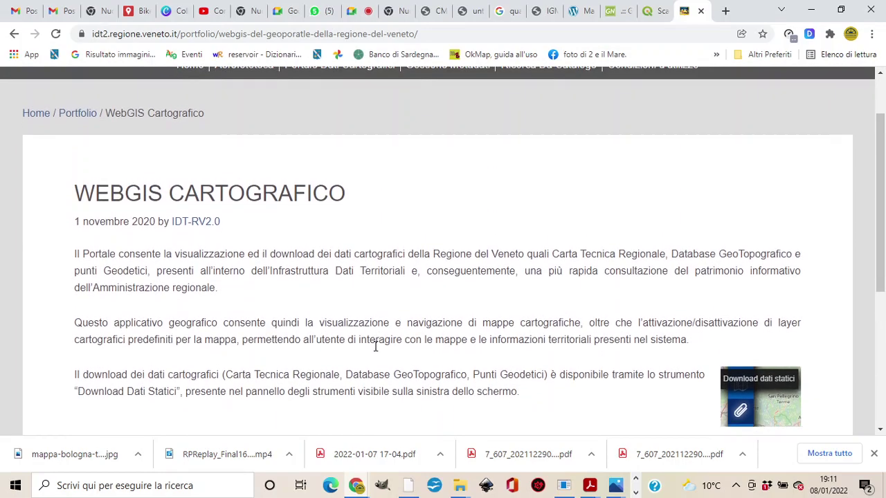
{"action": "scroll", "coordinate": [144, 291], "scroll_direction": "down", "scroll_amount": 3}
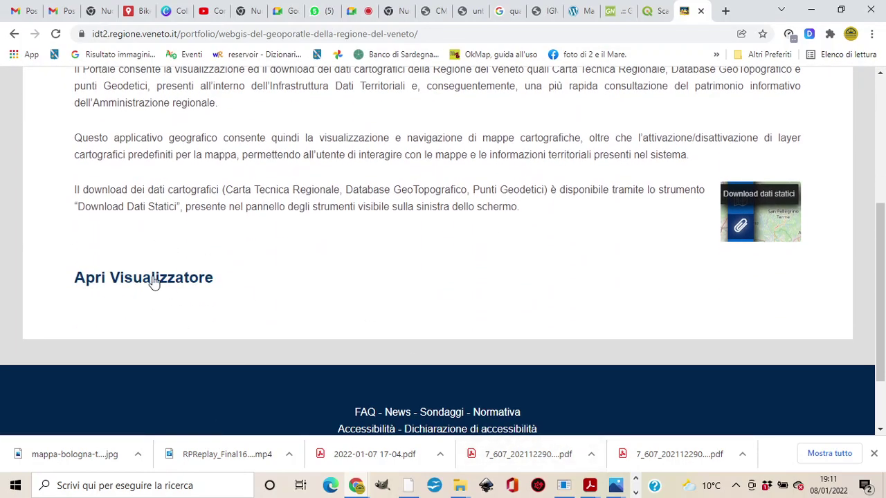
{"action": "left_click", "coordinate": [153, 280]}
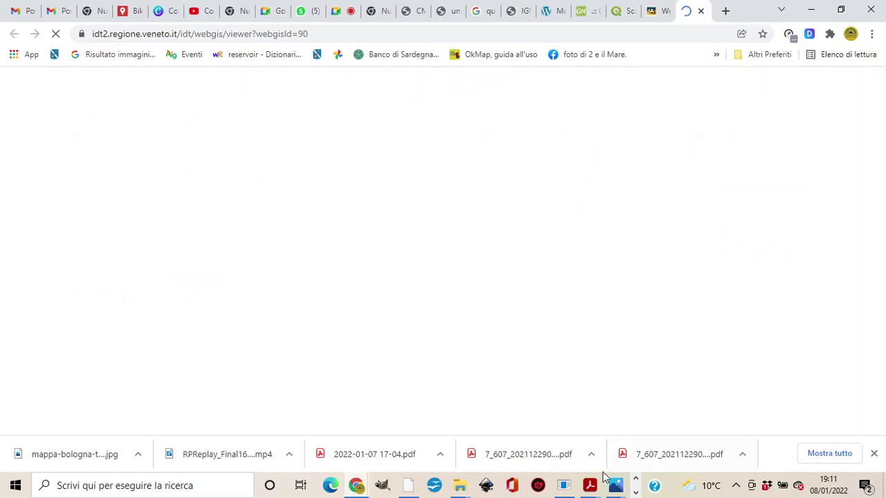
Switch to QGIS and examine the Sulcis vector map from the coast to the inland area at a closer scale
{"action": "mouse_move", "coordinate": [589, 488]}
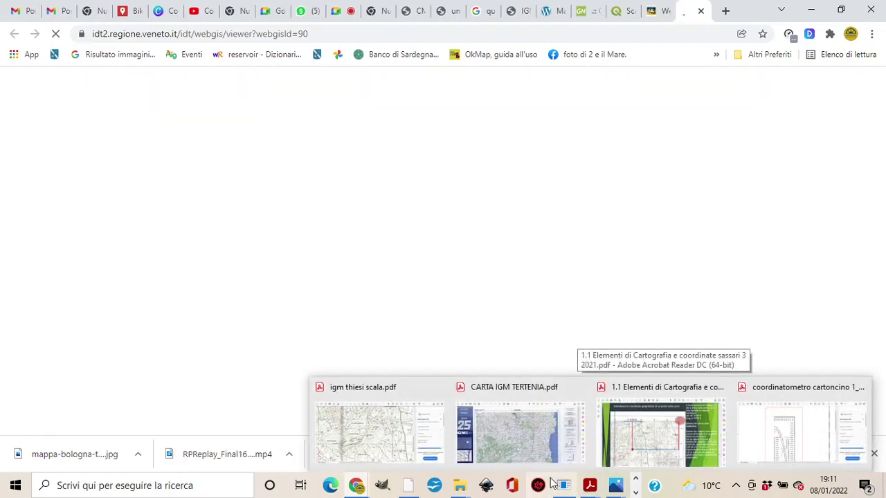
{"action": "left_click", "coordinate": [592, 487]}
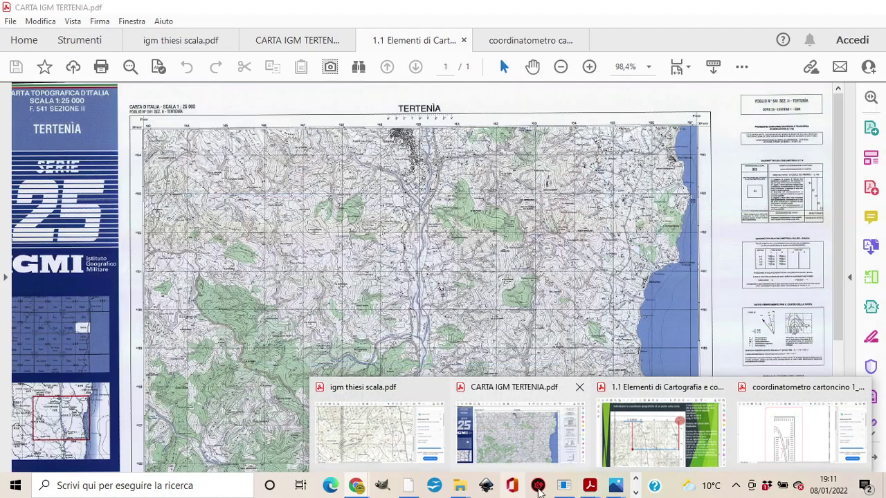
{"action": "left_click", "coordinate": [564, 485]}
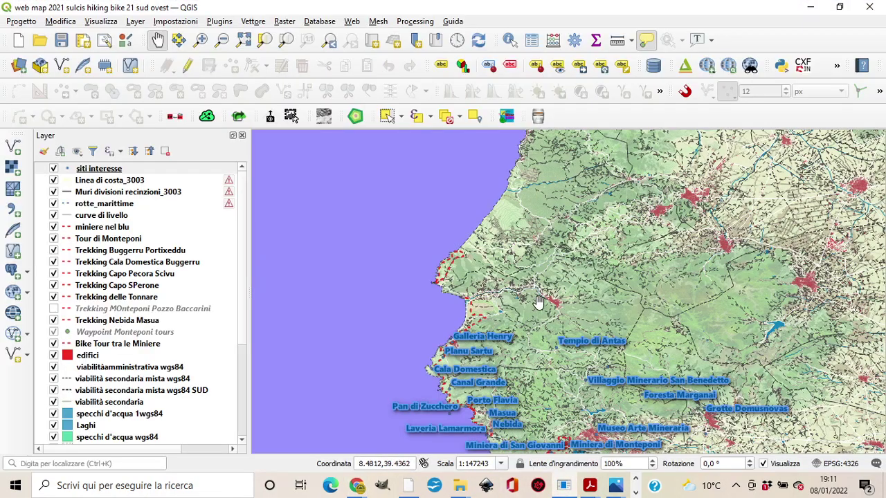
{"action": "left_click_drag", "start_coordinate": [538, 302], "coordinate": [475, 200]}
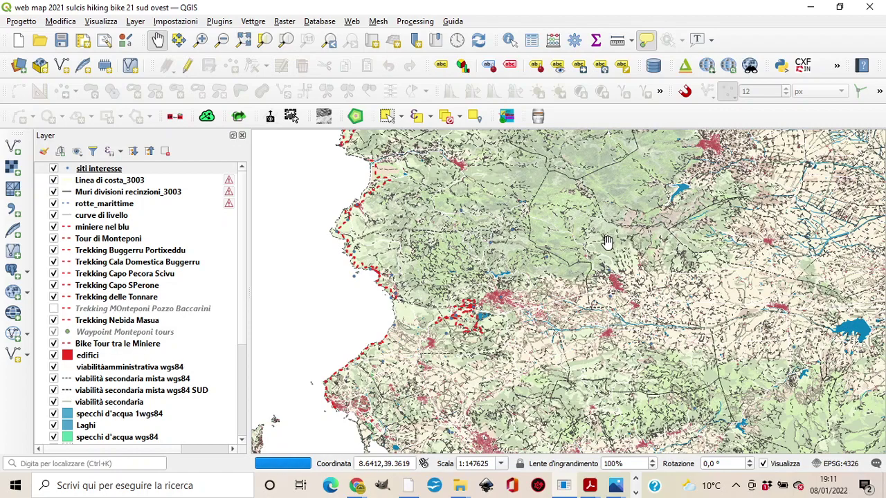
{"action": "scroll", "coordinate": [549, 225], "scroll_direction": "up", "scroll_amount": 1}
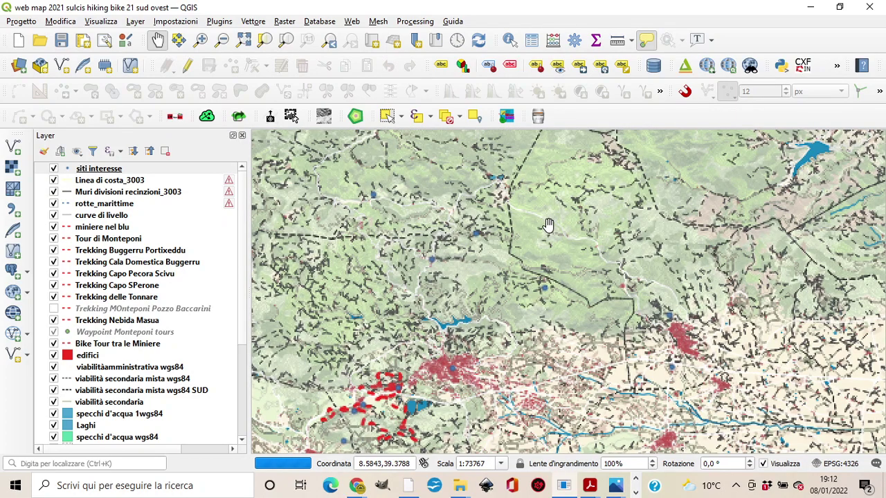
{"action": "scroll", "coordinate": [548, 225], "scroll_direction": "up", "scroll_amount": 2}
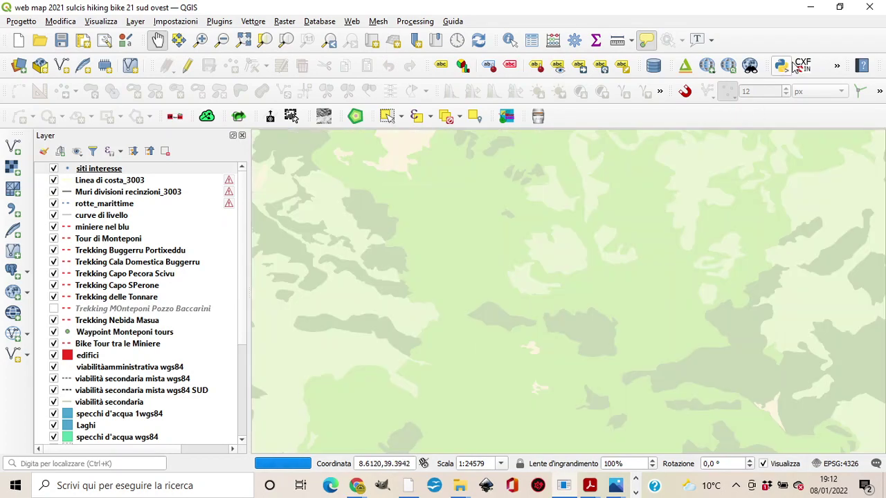
Switch to Chrome to view the Veneto administrative boundaries in the web map viewer, and return to QGIS
{"action": "key", "text": "alt+Tab"}
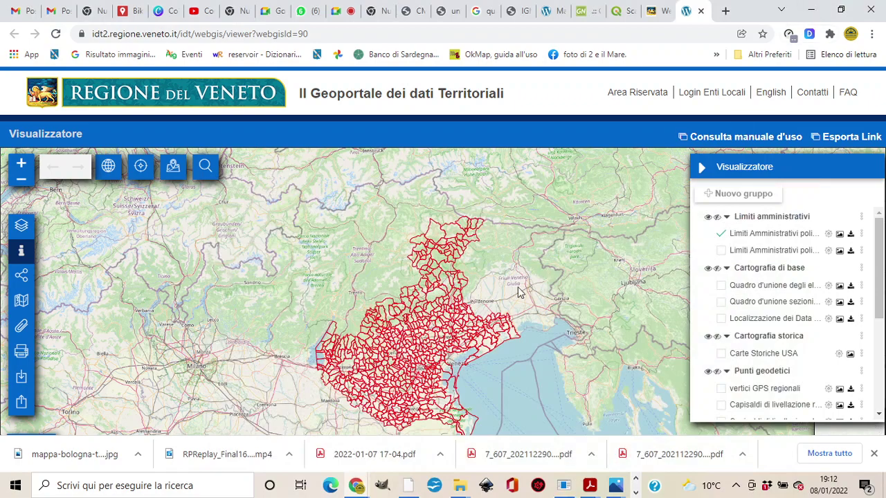
{"action": "left_click_drag", "start_coordinate": [450, 361], "coordinate": [447, 269]}
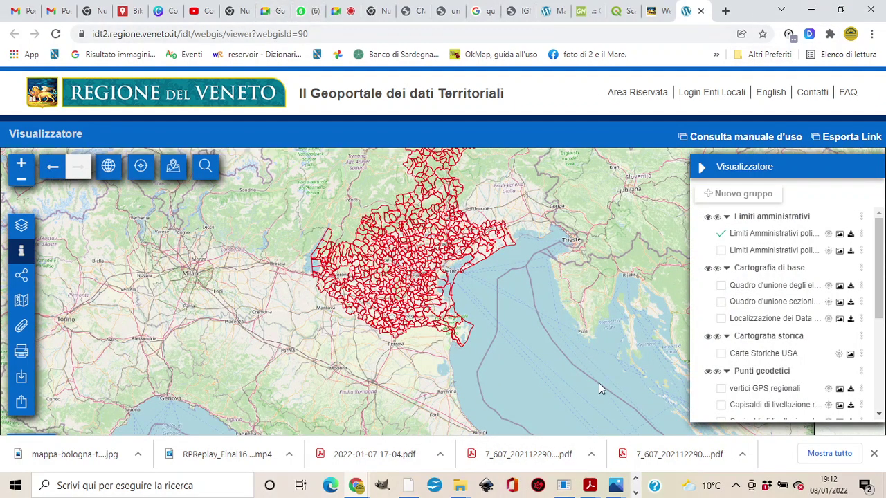
{"action": "left_click", "coordinate": [486, 485]}
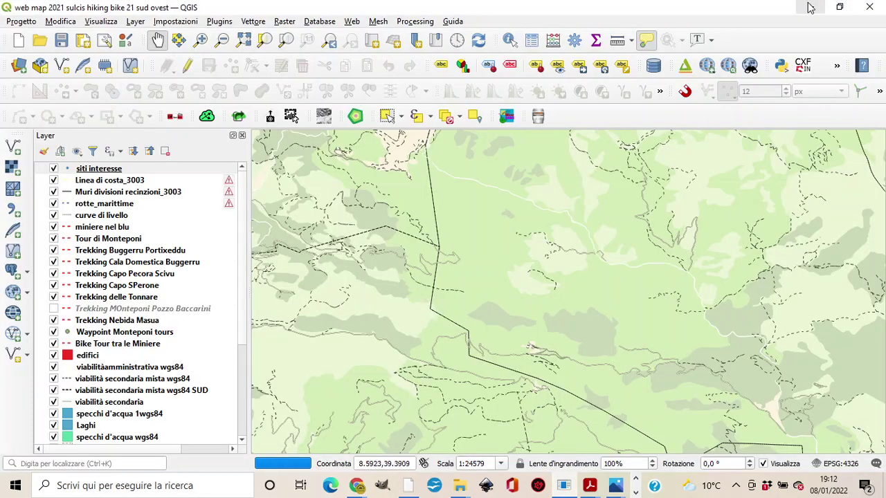
Open the WMS/WMTS data source manager and connect to the "ortofoto sardegna" service
{"action": "left_click", "coordinate": [352, 21]}
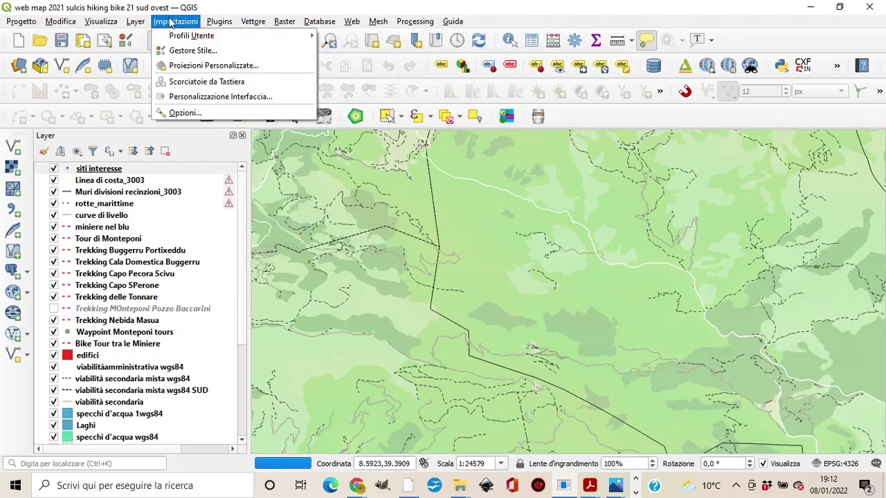
{"action": "mouse_move", "coordinate": [60, 22]}
{"action": "left_click", "coordinate": [670, 6]}
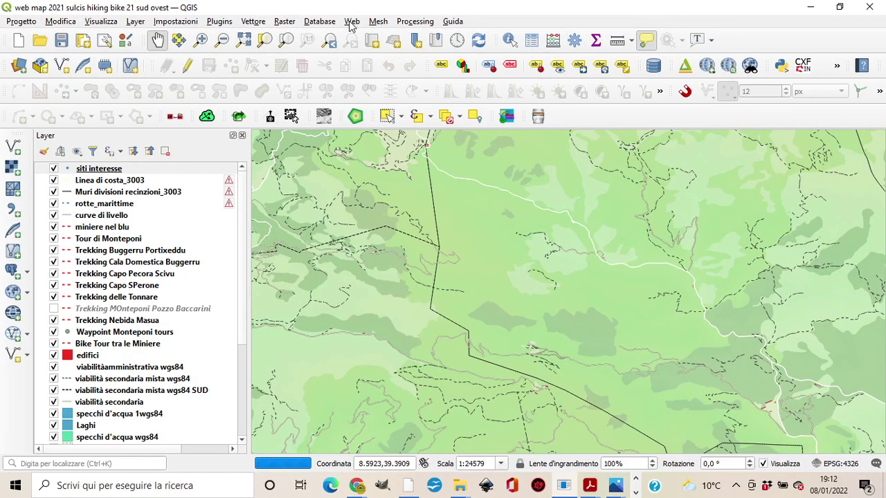
{"action": "left_click", "coordinate": [351, 22]}
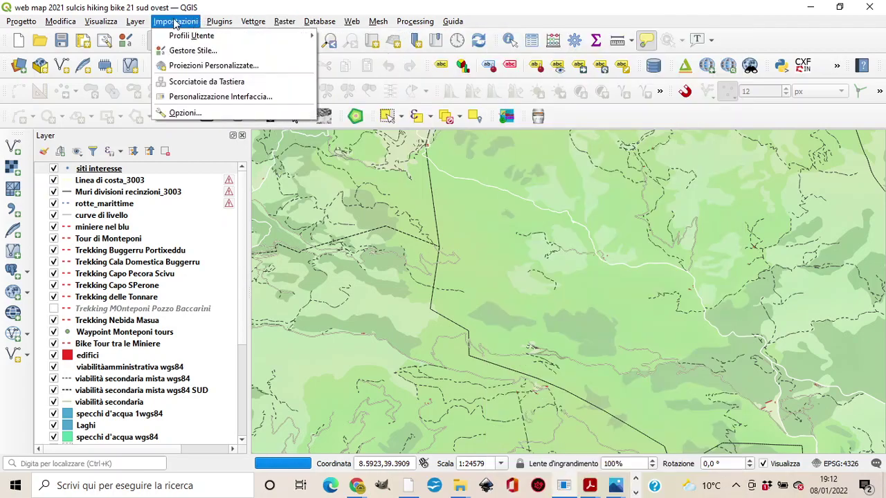
{"action": "mouse_move", "coordinate": [136, 22]}
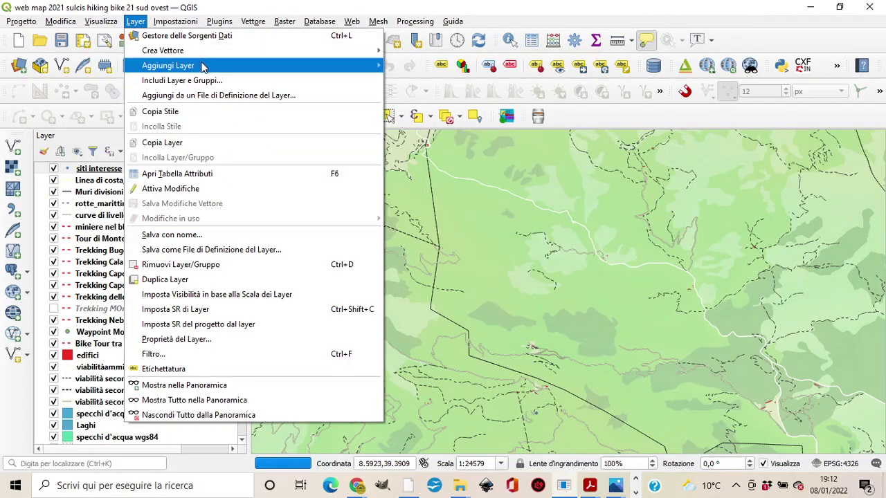
{"action": "mouse_move", "coordinate": [277, 68]}
{"action": "left_click", "coordinate": [468, 216]}
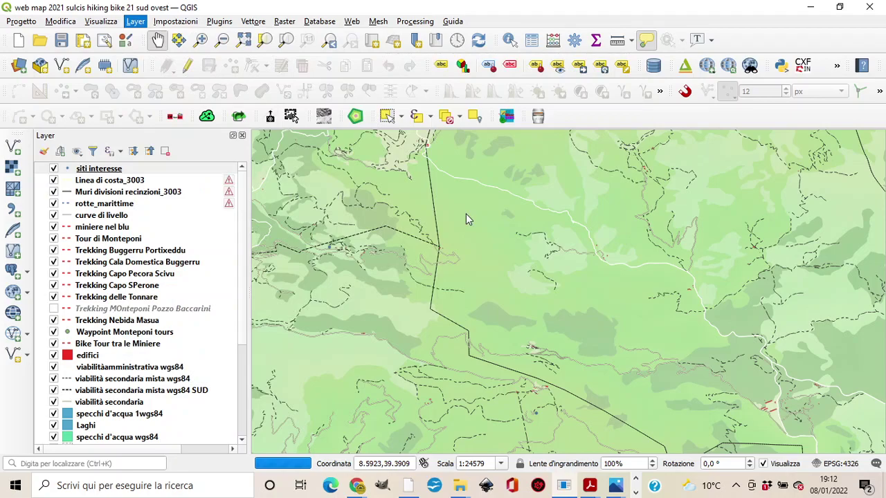
{"action": "left_click", "coordinate": [178, 73]}
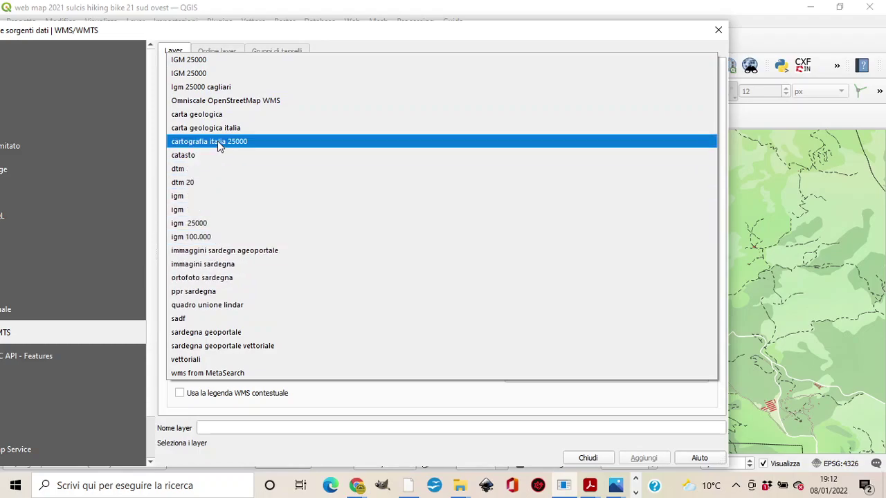
{"action": "left_click", "coordinate": [219, 279]}
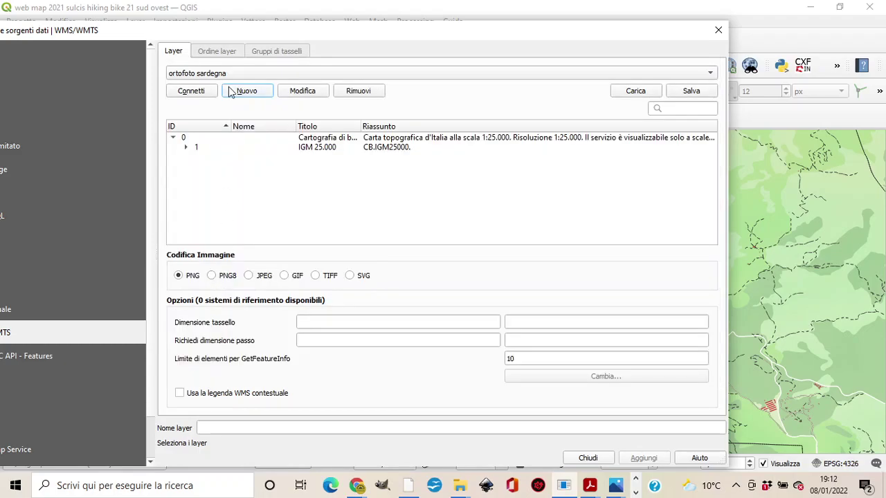
{"action": "left_click", "coordinate": [192, 92]}
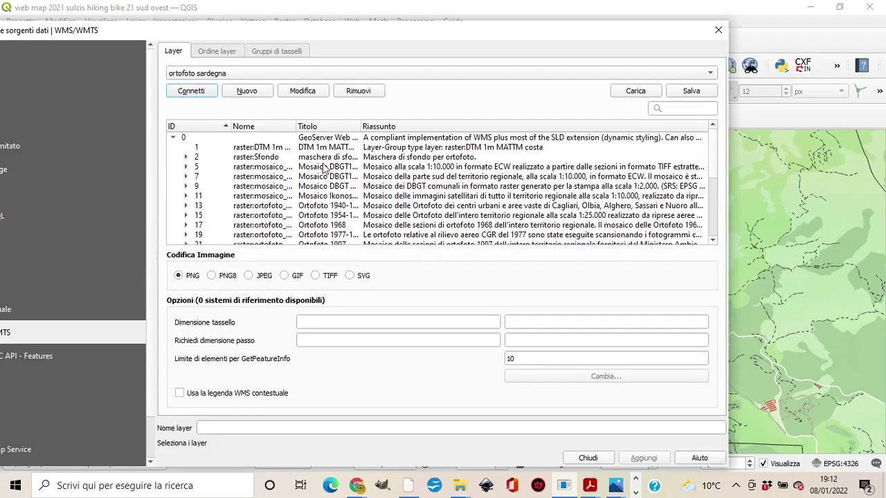
Browse the service's orthophoto layers, widen the title column, add "Ortofoto 1968" to the project and close the data source manager
{"action": "scroll", "coordinate": [331, 184], "scroll_direction": "down", "scroll_amount": 4}
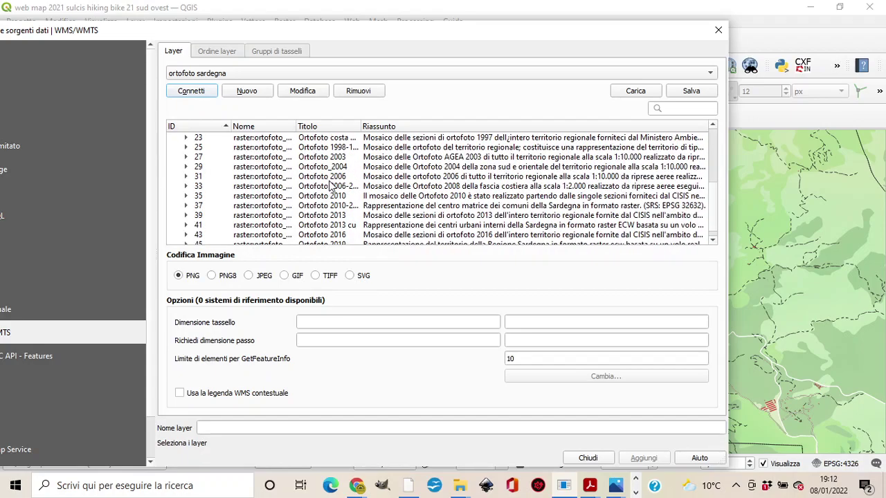
{"action": "scroll", "coordinate": [337, 161], "scroll_direction": "down", "scroll_amount": 1}
{"action": "scroll", "coordinate": [338, 162], "scroll_direction": "up", "scroll_amount": 6}
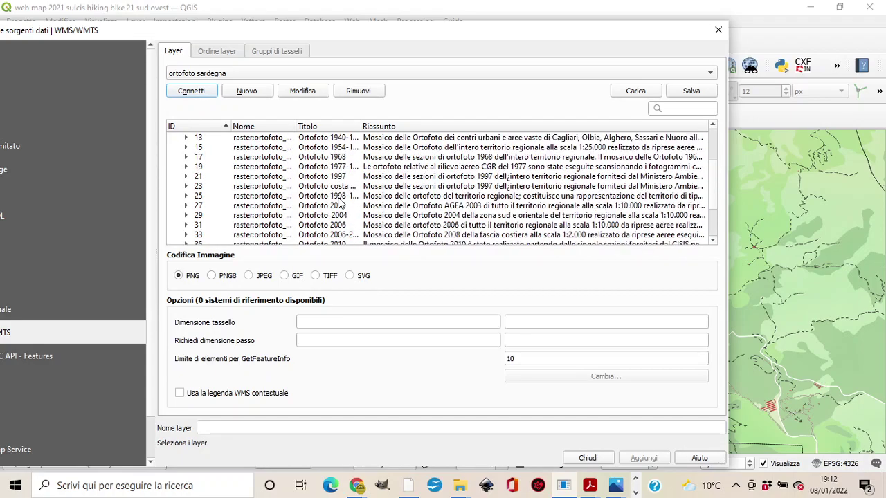
{"action": "left_click", "coordinate": [339, 158]}
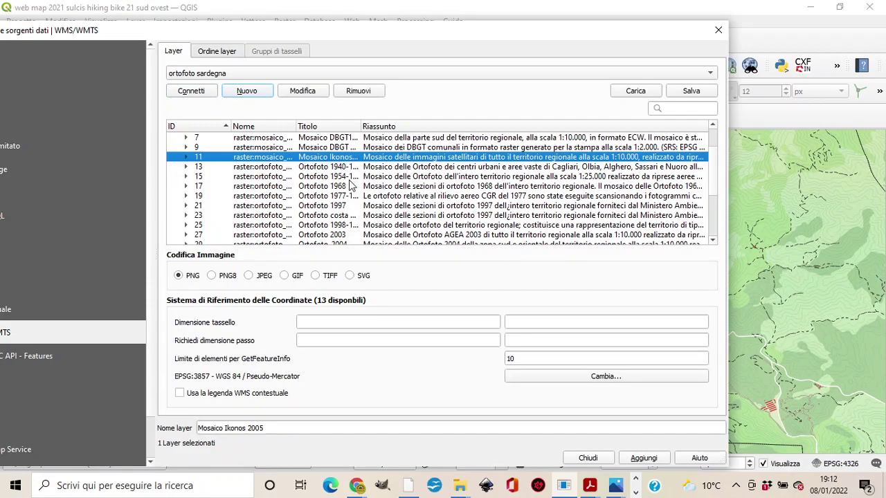
{"action": "left_click", "coordinate": [344, 186]}
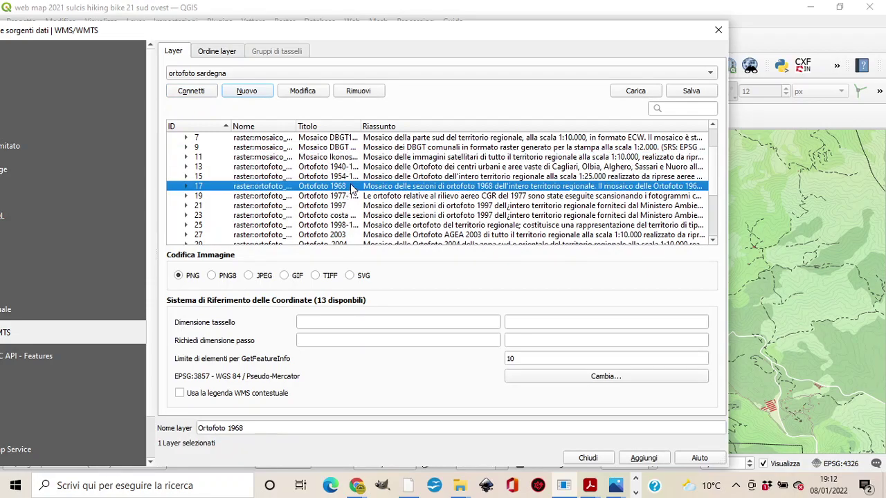
{"action": "left_click_drag", "start_coordinate": [362, 126], "coordinate": [411, 127]}
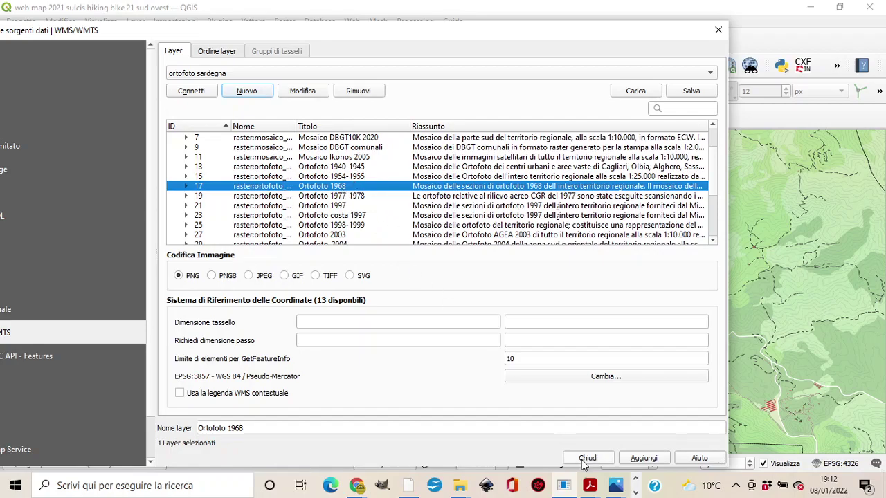
{"action": "left_click", "coordinate": [623, 464]}
{"action": "left_click", "coordinate": [599, 459]}
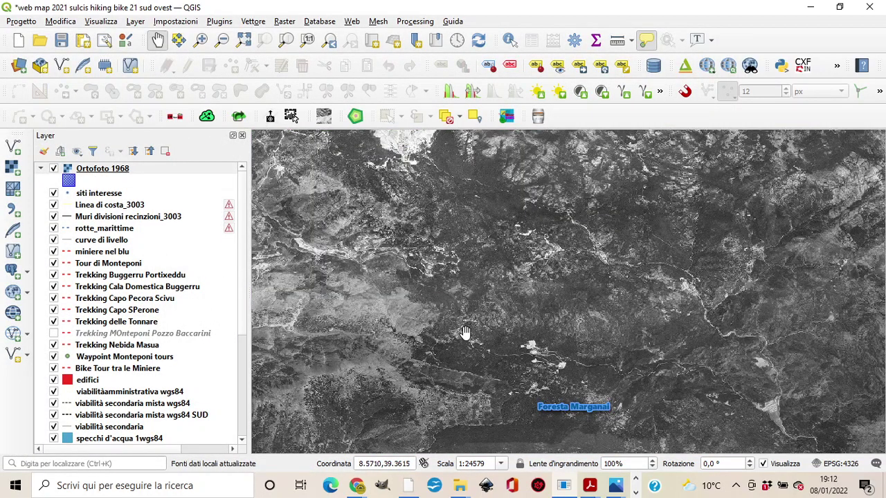
Inspect the 1968 orthophoto around the large bright area, and hide all project layers except "Ortofoto 1968"
{"action": "left_click_drag", "start_coordinate": [431, 293], "coordinate": [443, 307]}
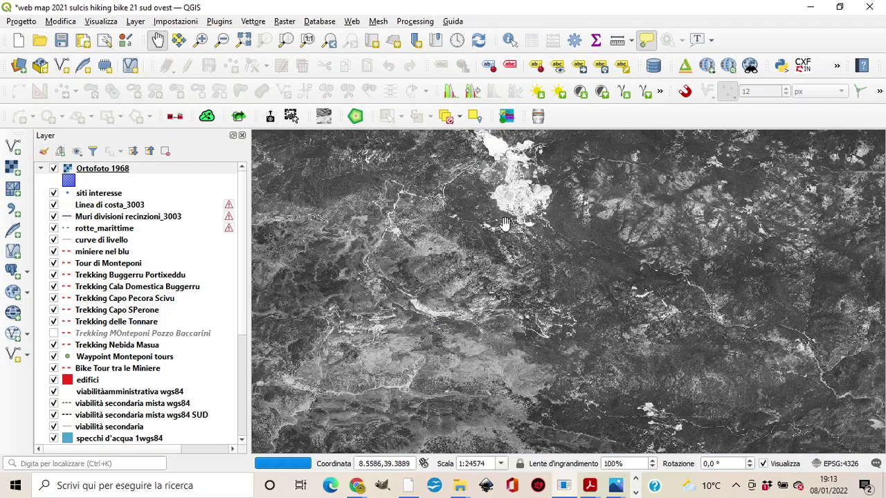
{"action": "scroll", "coordinate": [509, 225], "scroll_direction": "up", "scroll_amount": 4}
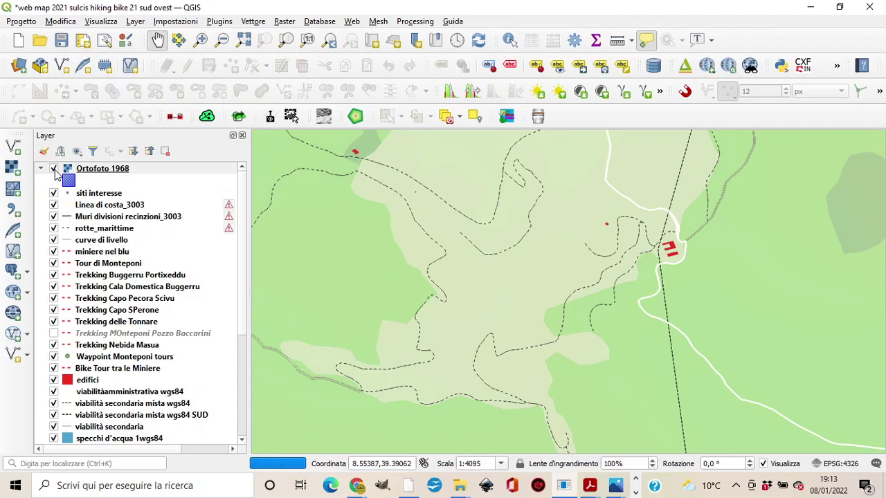
{"action": "left_click", "coordinate": [54, 193]}
{"action": "left_click", "coordinate": [54, 205]}
{"action": "left_click", "coordinate": [54, 216]}
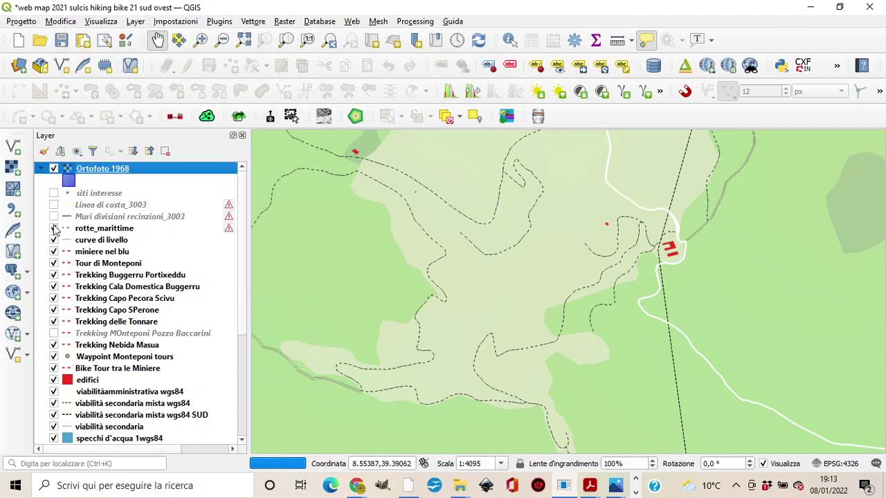
{"action": "left_click", "coordinate": [77, 150]}
{"action": "left_click", "coordinate": [83, 182]}
{"action": "left_click", "coordinate": [54, 168]}
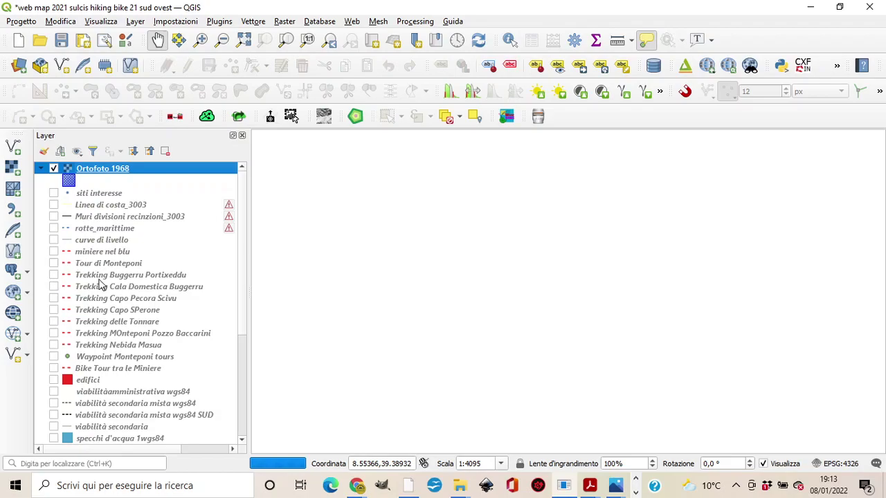
Move the "Tour di Monteponi" layer above "Ortofoto 1968", make it visible and fit the map to its extent
{"action": "left_click_drag", "start_coordinate": [99, 270], "coordinate": [116, 172]}
{"action": "left_click", "coordinate": [53, 169]}
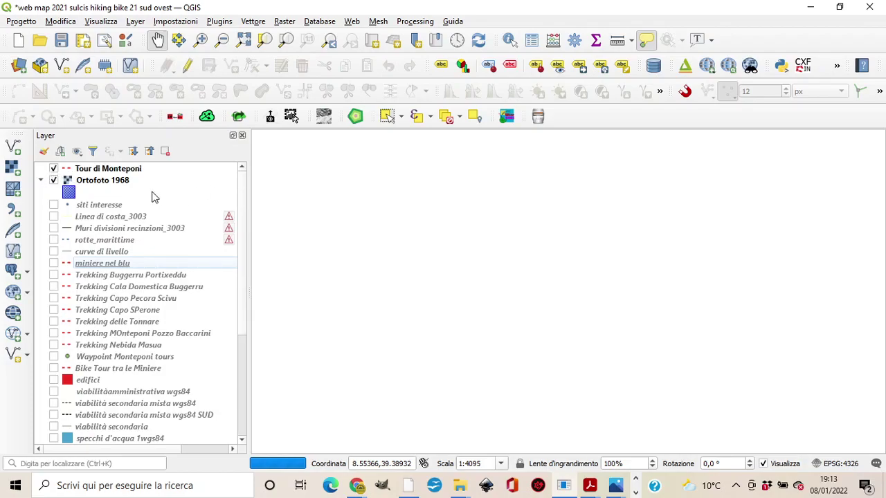
{"action": "right_click", "coordinate": [133, 172]}
{"action": "left_click", "coordinate": [182, 174]}
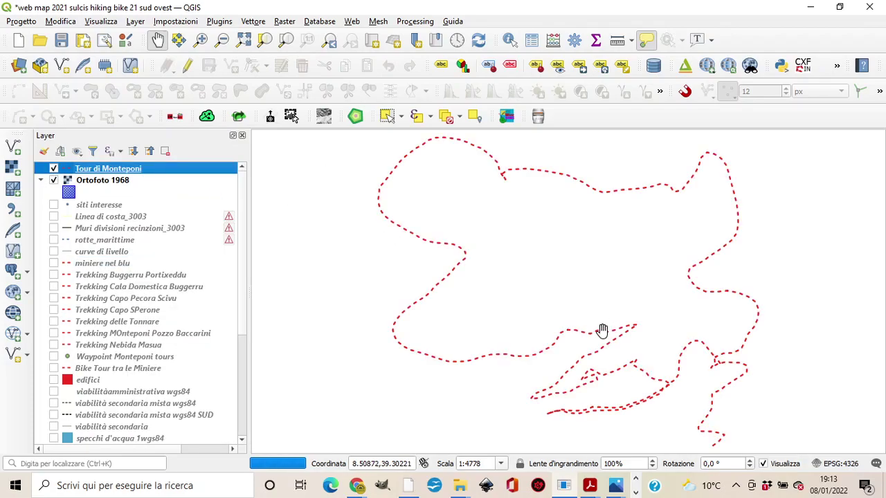
Examine the "Tour di Monteponi" route over the 1968 orthophoto, focusing on the mine buildings along its southern stretch
{"action": "left_click_drag", "start_coordinate": [598, 322], "coordinate": [565, 316]}
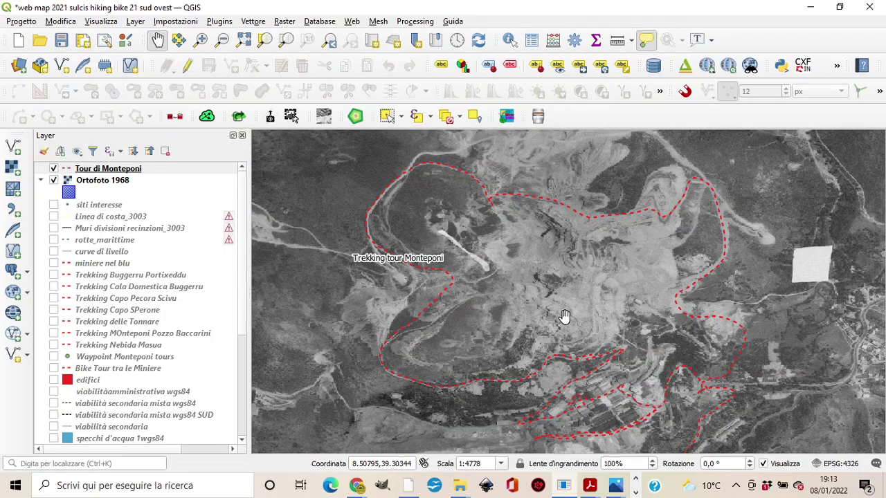
{"action": "left_click_drag", "start_coordinate": [565, 317], "coordinate": [528, 318]}
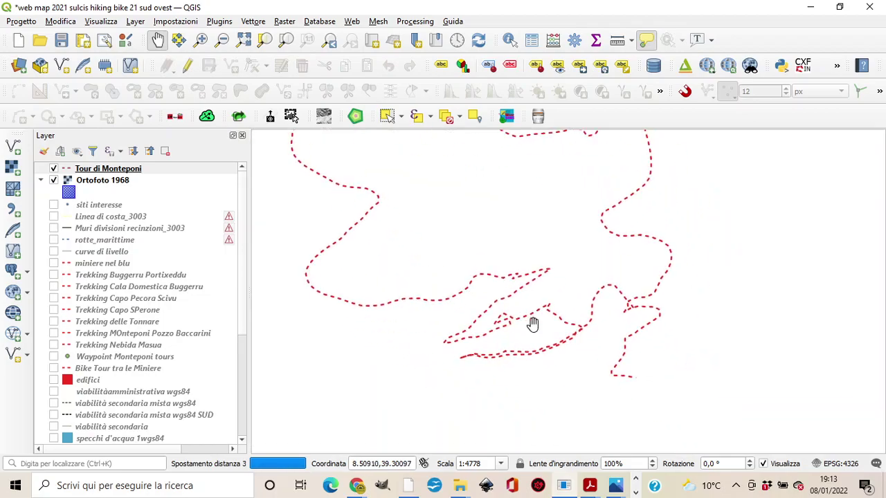
{"action": "scroll", "coordinate": [528, 318], "scroll_direction": "up", "scroll_amount": 2}
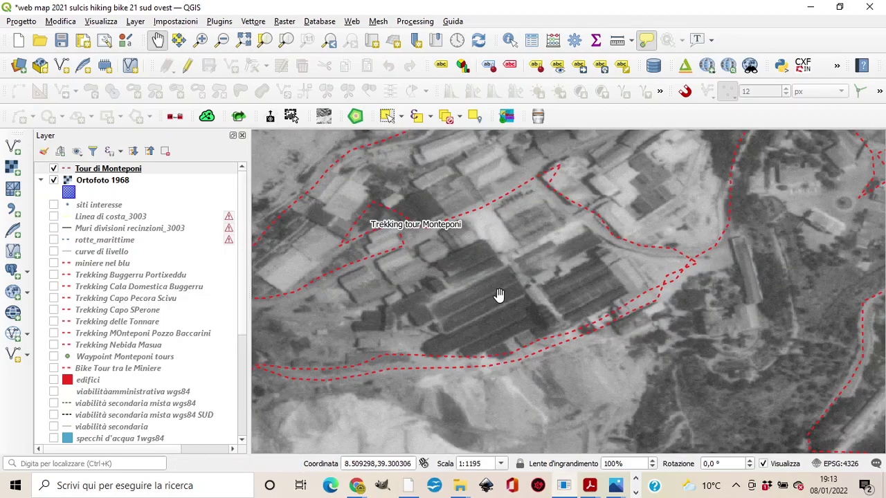
{"action": "left_click_drag", "start_coordinate": [506, 293], "coordinate": [542, 340]}
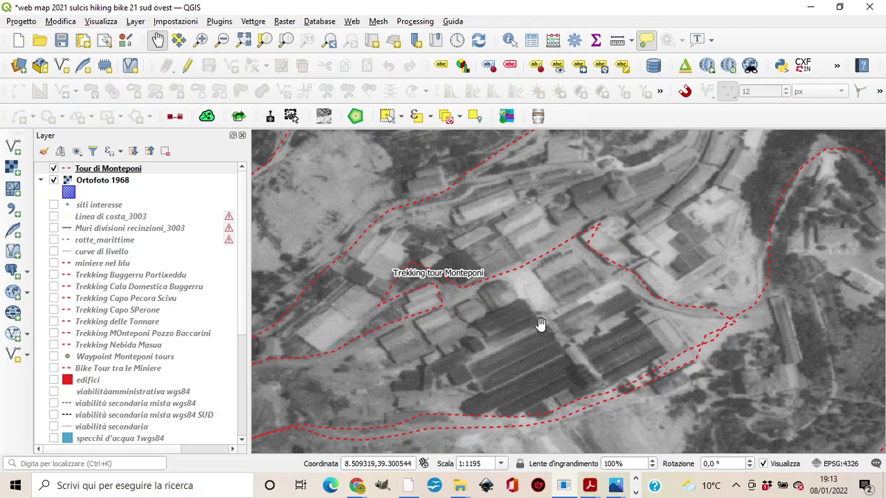
{"action": "scroll", "coordinate": [558, 321], "scroll_direction": "down", "scroll_amount": 1}
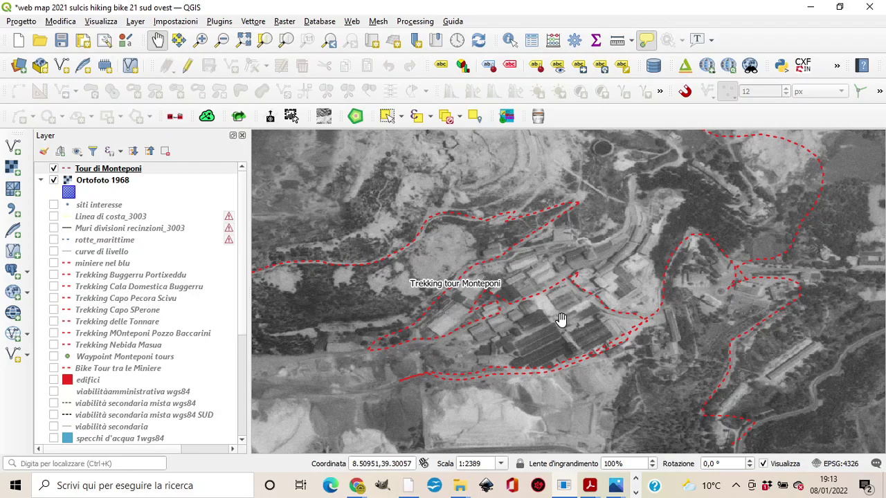
{"action": "left_click_drag", "start_coordinate": [525, 339], "coordinate": [673, 295]}
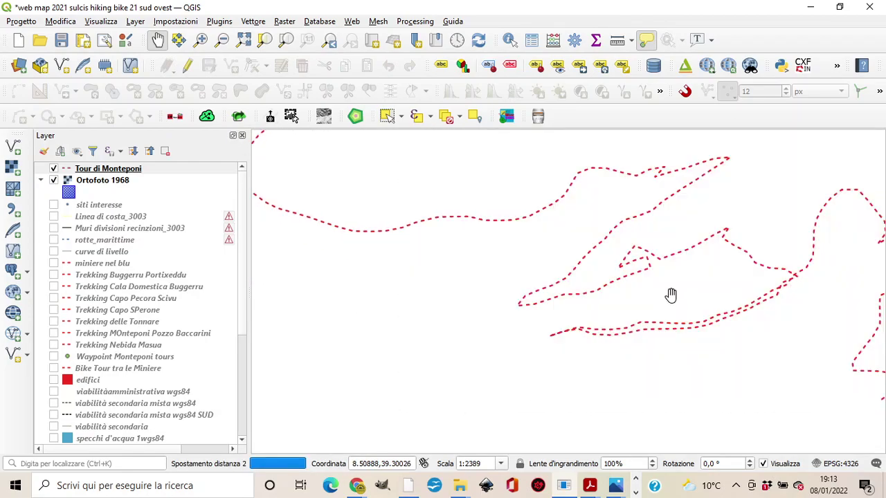
Inspect the coastline southwest of the Monteponi route on the 1968 orthophoto, following the coastal road and bare slopes
{"action": "scroll", "coordinate": [669, 296], "scroll_direction": "down", "scroll_amount": 5}
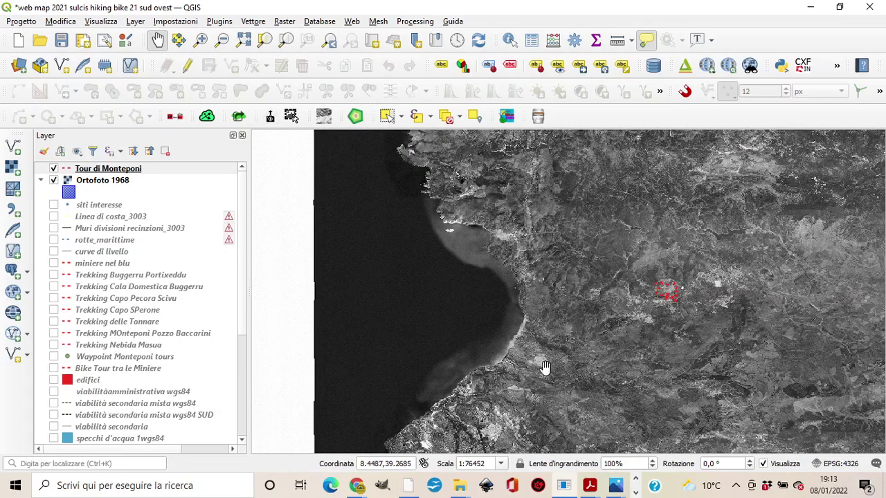
{"action": "left_click_drag", "start_coordinate": [529, 393], "coordinate": [521, 314]}
{"action": "scroll", "coordinate": [521, 314], "scroll_direction": "up", "scroll_amount": 1}
{"action": "scroll", "coordinate": [557, 292], "scroll_direction": "up", "scroll_amount": 3}
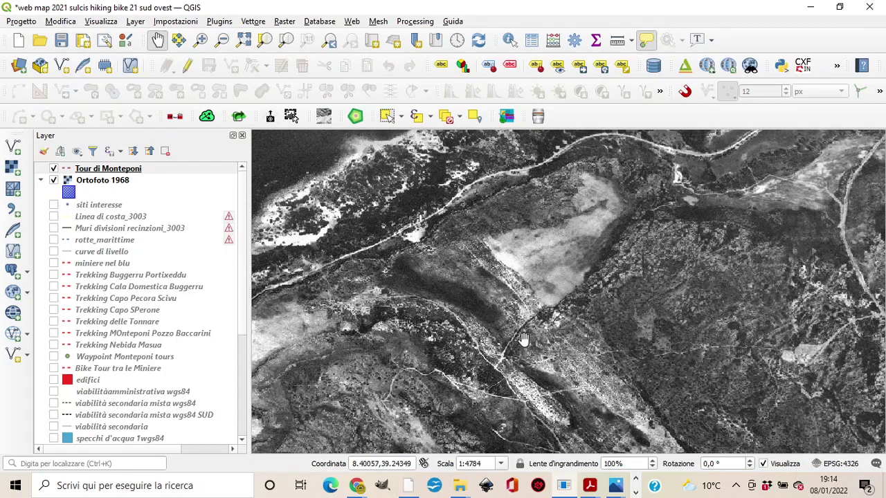
{"action": "left_click_drag", "start_coordinate": [466, 263], "coordinate": [663, 333]}
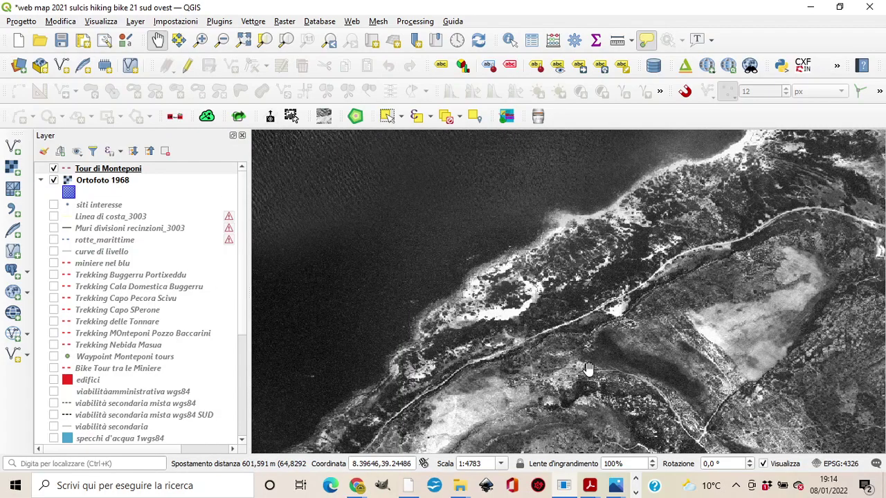
{"action": "left_click_drag", "start_coordinate": [588, 368], "coordinate": [374, 274]}
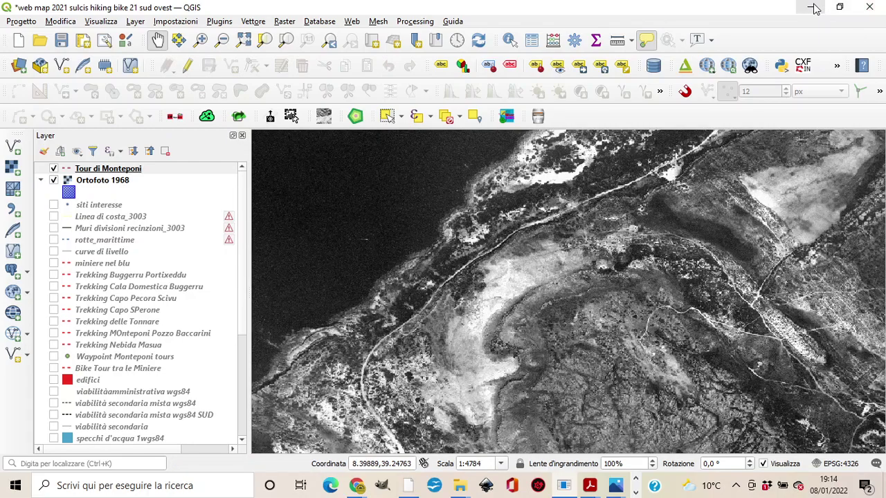
Switch to "CARTA IGM TERTENIA.pdf" in Acrobat Reader and examine its kilometre grid, upper border and northeast corner coordinates
{"action": "left_click", "coordinate": [811, 6]}
{"action": "mouse_move", "coordinate": [590, 485]}
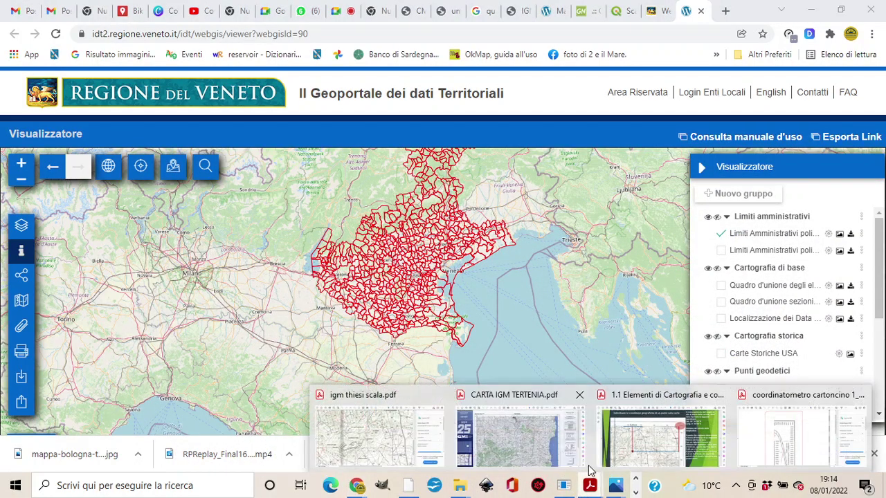
{"action": "left_click", "coordinate": [509, 447]}
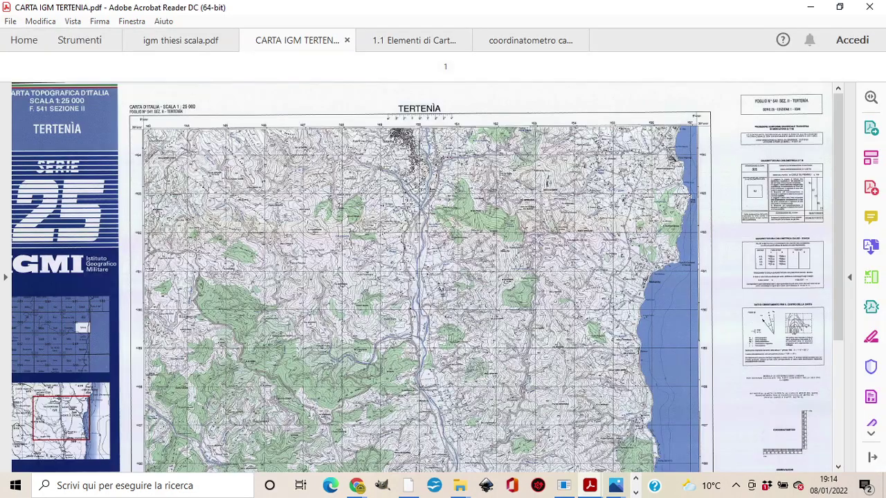
{"action": "scroll", "coordinate": [353, 119], "scroll_direction": "up", "scroll_amount": 5}
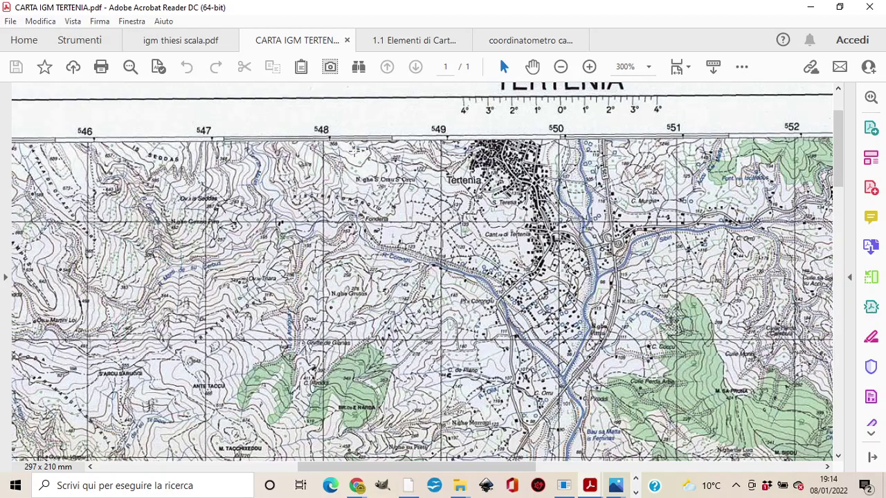
{"action": "scroll", "coordinate": [355, 160], "scroll_direction": "down", "scroll_amount": 3}
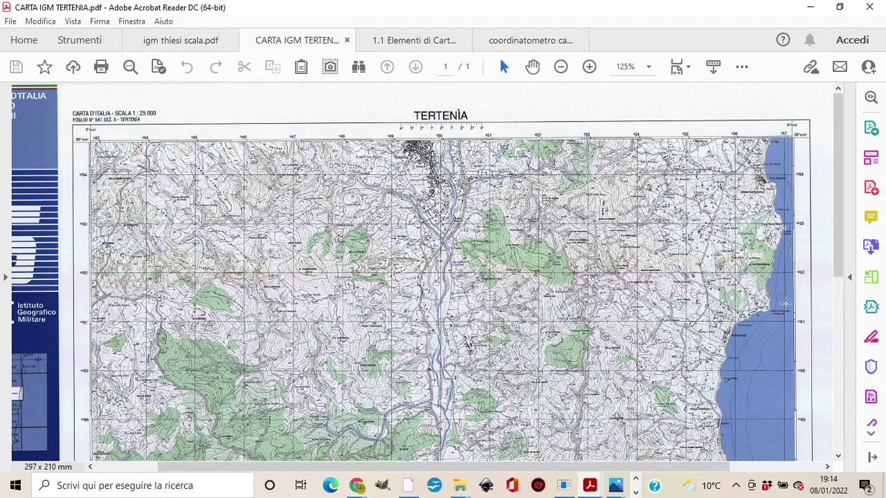
{"action": "mouse_move", "coordinate": [839, 217]}
{"action": "left_mouse_down"}
{"action": "mouse_move", "coordinate": [828, 326]}
{"action": "mouse_move", "coordinate": [803, 364]}
{"action": "mouse_move", "coordinate": [838, 304]}
{"action": "mouse_move", "coordinate": [838, 233]}
{"action": "left_mouse_up"}
{"action": "scroll", "coordinate": [454, 142], "scroll_direction": "up", "scroll_amount": 3}
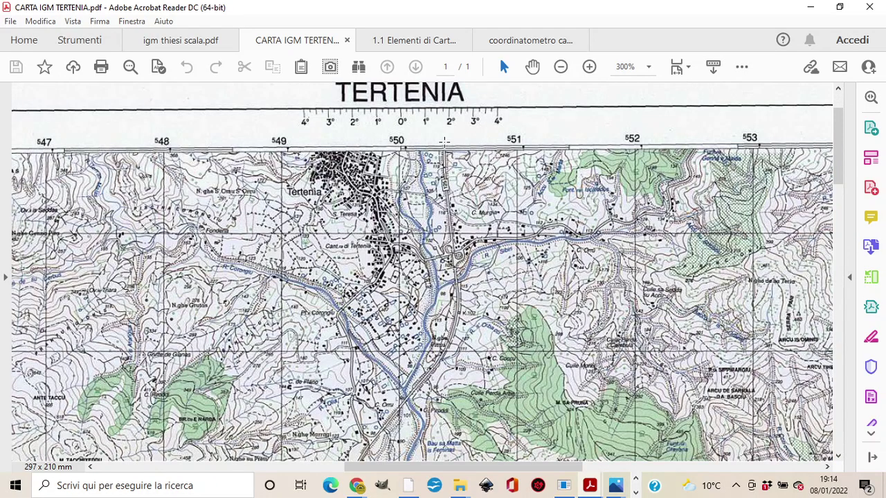
{"action": "left_click_drag", "start_coordinate": [570, 468], "coordinate": [755, 473]}
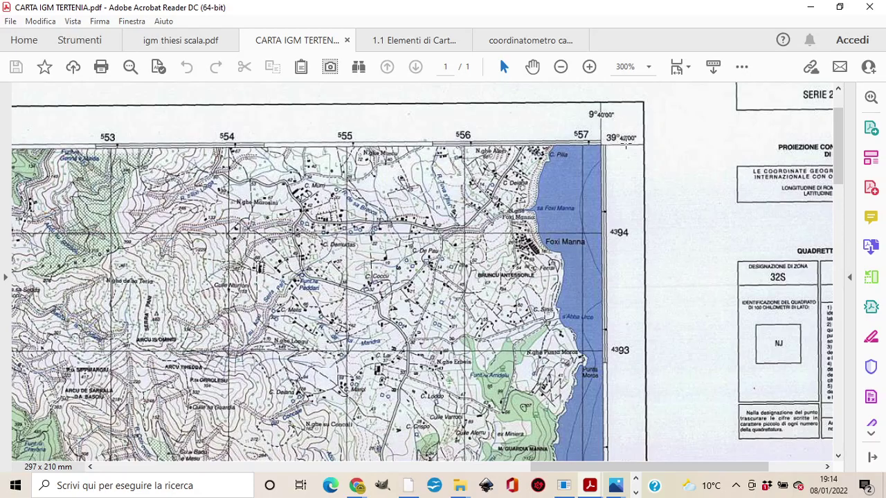
{"action": "scroll", "coordinate": [626, 142], "scroll_direction": "up", "scroll_amount": 2, "text": "ctrl"}
{"action": "scroll", "coordinate": [625, 136], "scroll_direction": "down", "scroll_amount": 4, "text": "ctrl"}
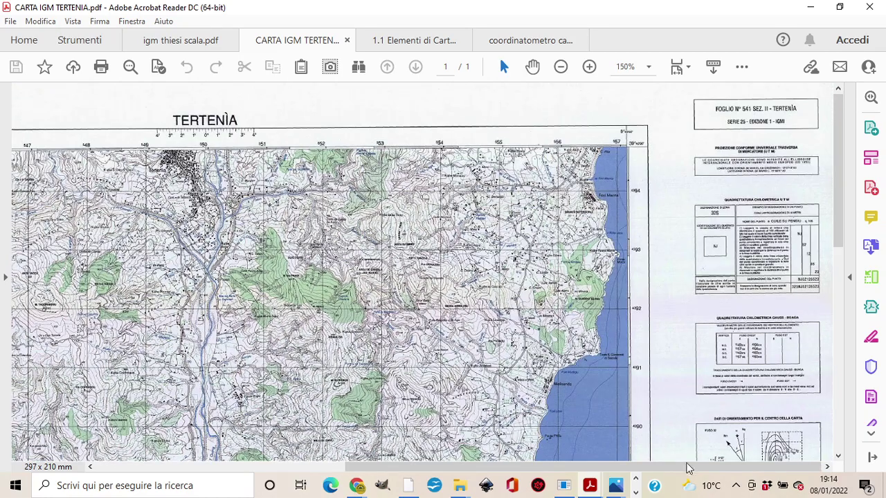
{"action": "left_click_drag", "start_coordinate": [669, 469], "coordinate": [493, 486]}
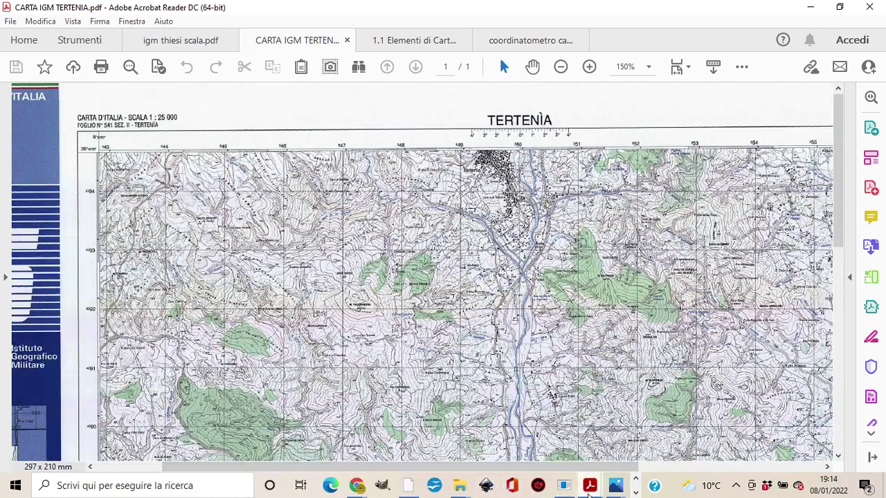
Switch to the "1.1 Elementi di Cartografia" PDF and review the slides on finding a point's coordinates with ruler, coordinatometer and proportions
{"action": "mouse_move", "coordinate": [590, 485]}
{"action": "left_click", "coordinate": [636, 443]}
{"action": "scroll", "coordinate": [480, 320], "scroll_direction": "up", "scroll_amount": 20}
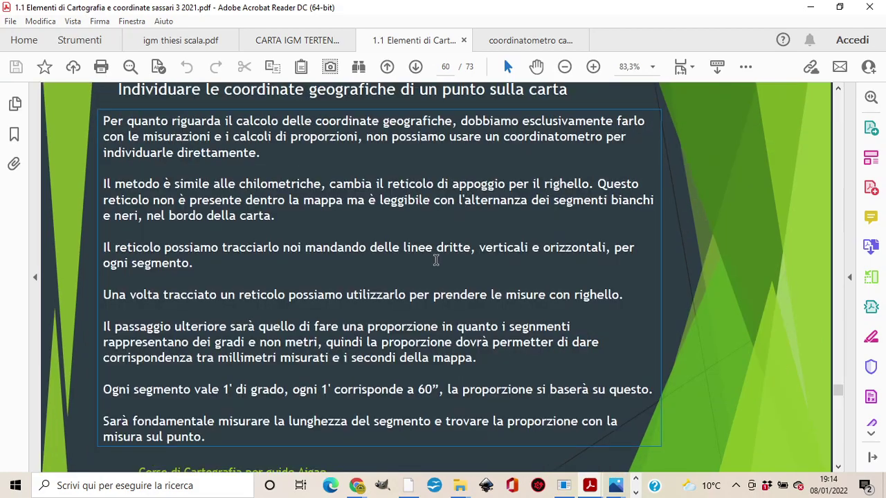
{"action": "scroll", "coordinate": [420, 311], "scroll_direction": "up", "scroll_amount": 8}
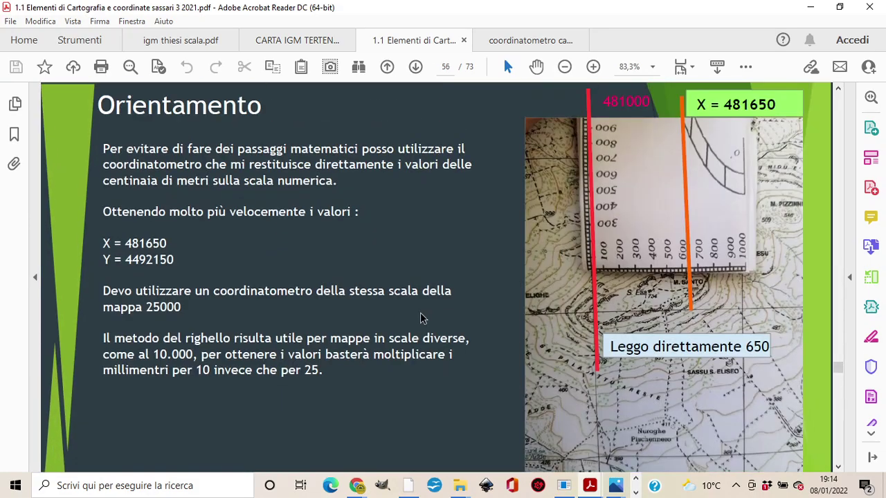
{"action": "scroll", "coordinate": [351, 275], "scroll_direction": "up", "scroll_amount": 3}
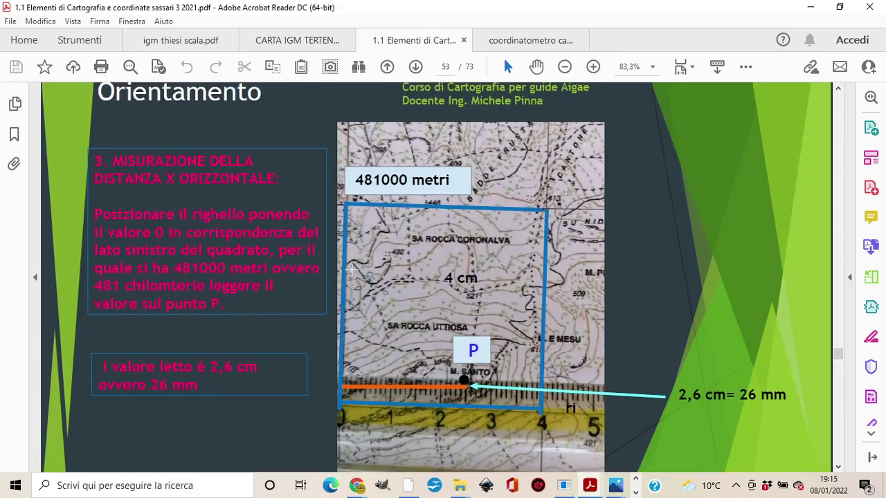
{"action": "scroll", "coordinate": [339, 296], "scroll_direction": "down", "scroll_amount": 6}
{"action": "scroll", "coordinate": [340, 296], "scroll_direction": "down", "scroll_amount": 20}
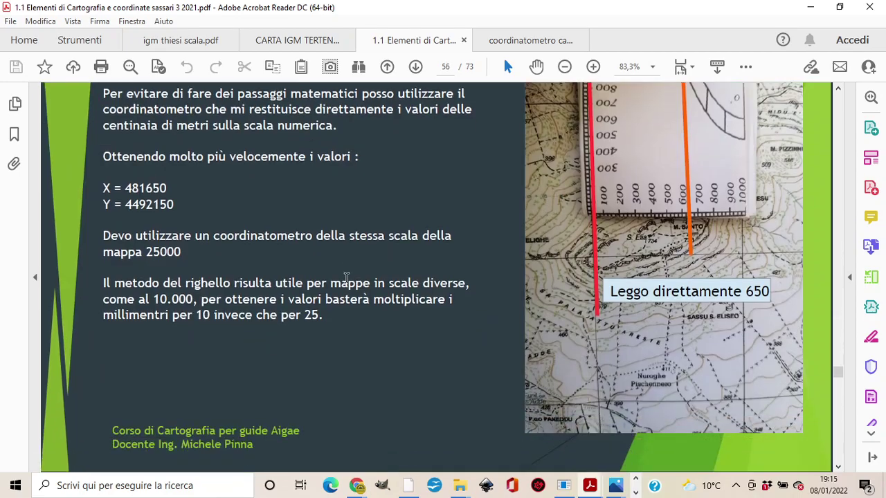
{"action": "scroll", "coordinate": [355, 267], "scroll_direction": "up", "scroll_amount": 8}
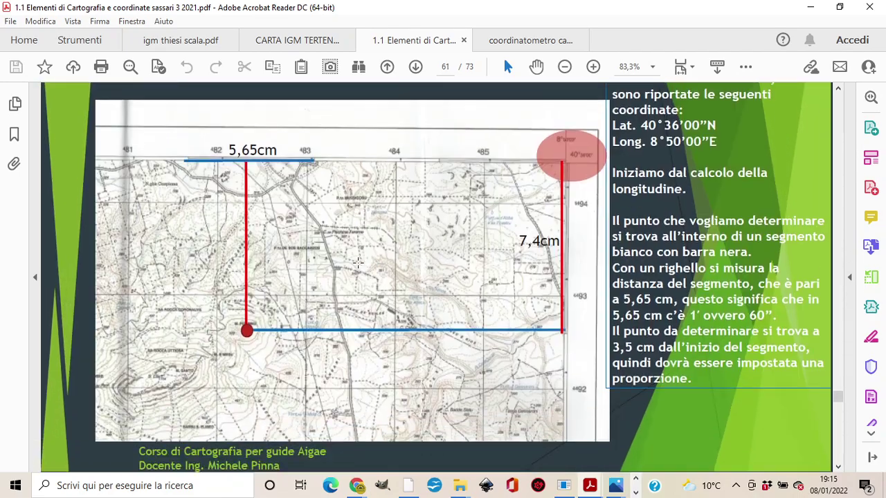
{"action": "scroll", "coordinate": [358, 133], "scroll_direction": "down", "scroll_amount": 9}
{"action": "scroll", "coordinate": [358, 133], "scroll_direction": "up", "scroll_amount": 5}
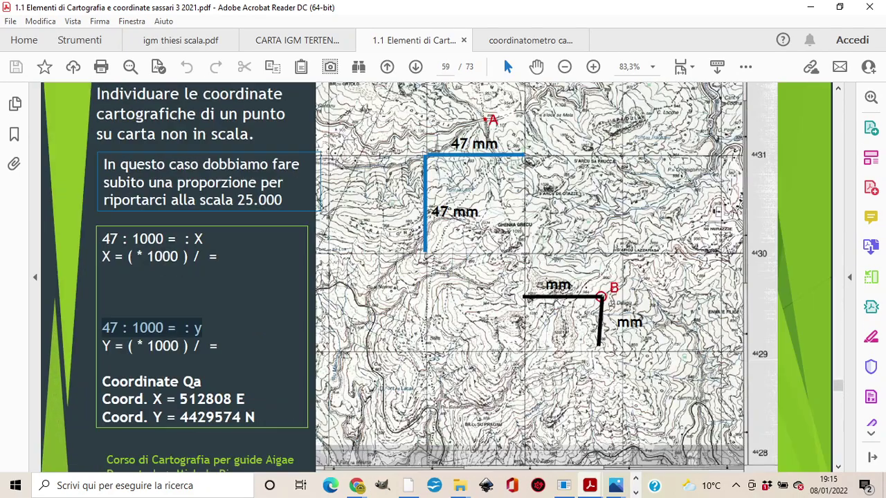
Go back through the slides on geographic coordinates and parallels to "Il Reticolo Geografico" on page 38
{"action": "left_click_drag", "start_coordinate": [836, 382], "coordinate": [852, 308]}
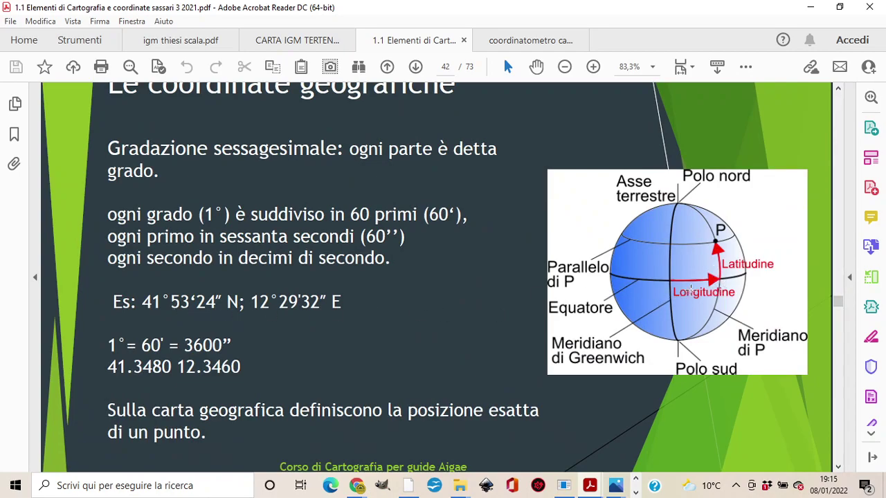
{"action": "scroll", "coordinate": [690, 290], "scroll_direction": "up", "scroll_amount": 15}
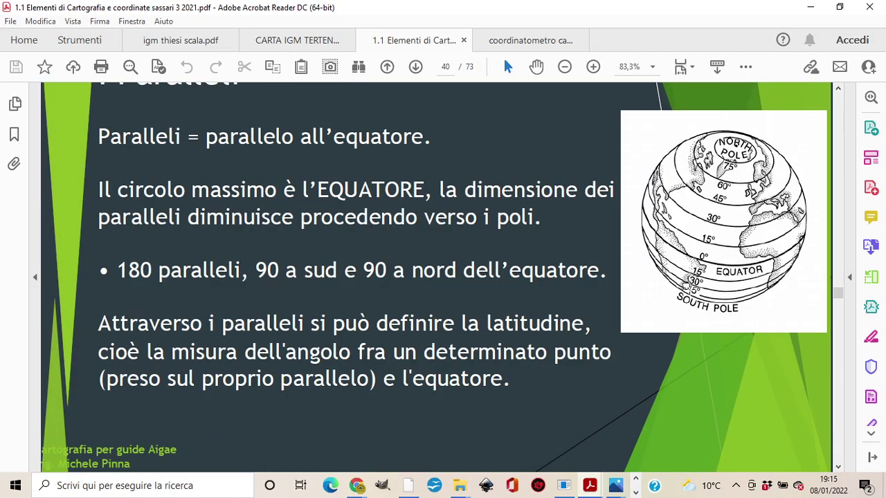
{"action": "scroll", "coordinate": [685, 284], "scroll_direction": "up", "scroll_amount": 5}
{"action": "scroll", "coordinate": [506, 275], "scroll_direction": "up", "scroll_amount": 6}
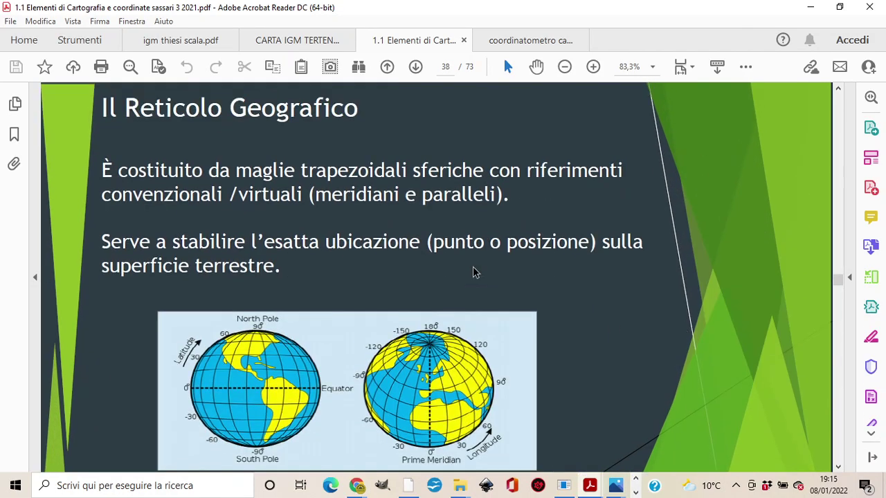
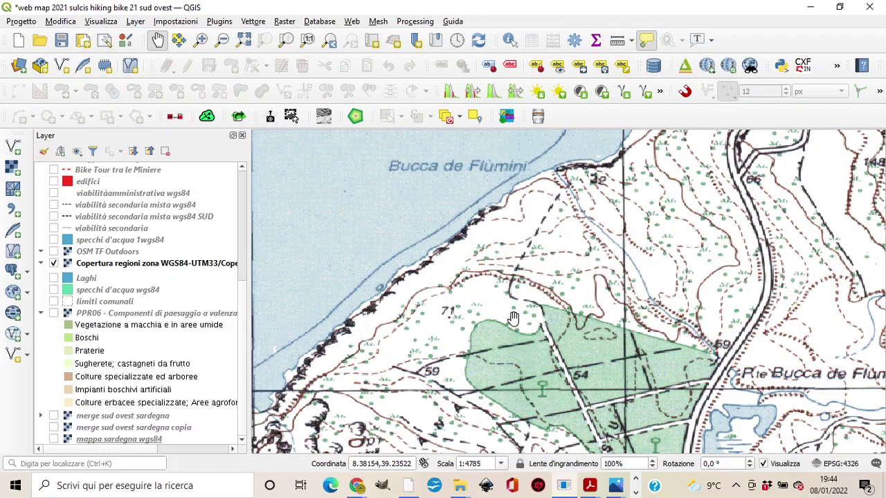
Examine the topographic map in QGIS along the coast from Bucca de Flùmini to Canne Menda and M. Cirfini
{"action": "scroll", "coordinate": [512, 318], "scroll_direction": "down", "scroll_amount": 1}
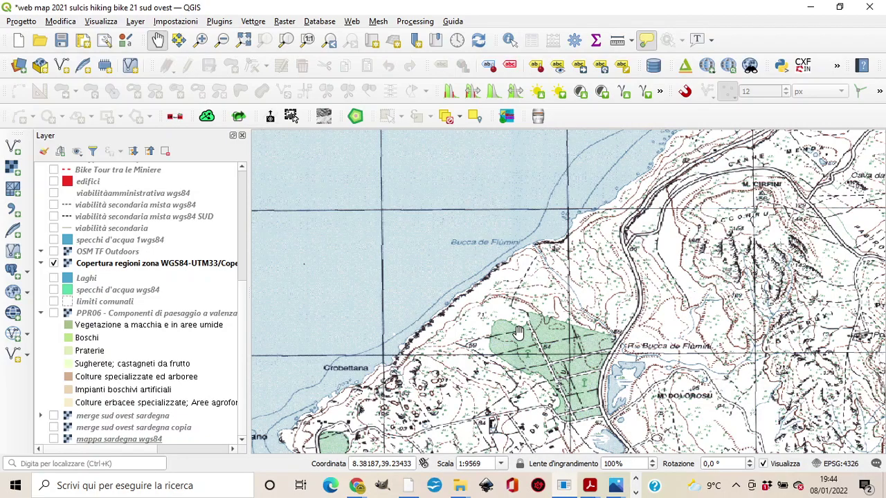
{"action": "left_click_drag", "start_coordinate": [616, 263], "coordinate": [448, 375]}
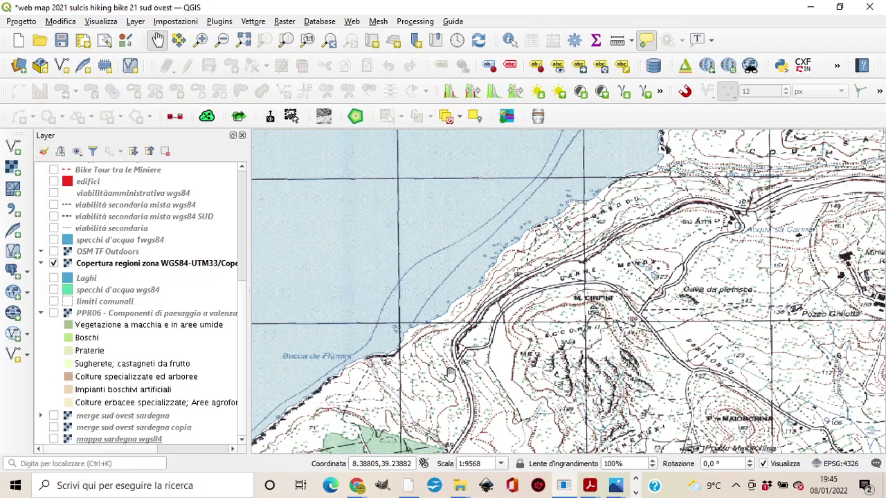
{"action": "scroll", "coordinate": [537, 238], "scroll_direction": "up", "scroll_amount": 3}
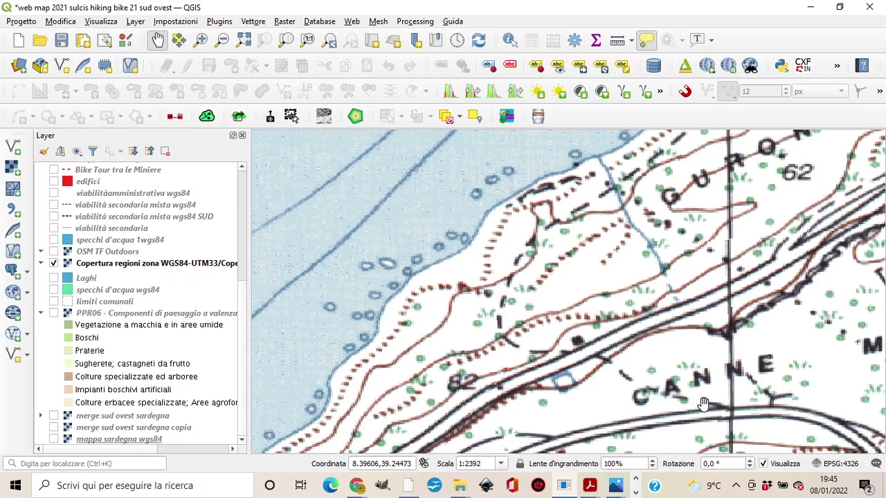
{"action": "left_click_drag", "start_coordinate": [727, 392], "coordinate": [570, 346]}
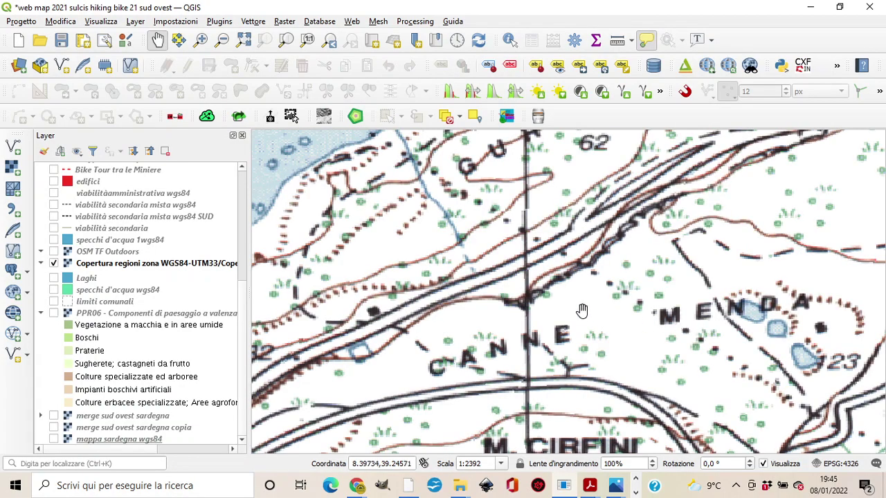
{"action": "left_click_drag", "start_coordinate": [583, 311], "coordinate": [706, 320]}
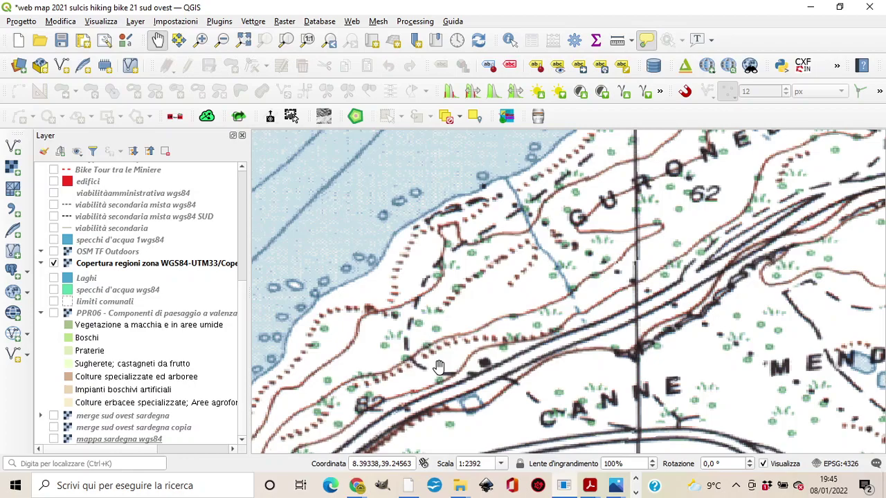
Return along the topographic map's coast to Bucca de Flùmini and display the Ortofoto 1968 layer there
{"action": "left_click_drag", "start_coordinate": [483, 303], "coordinate": [525, 246]}
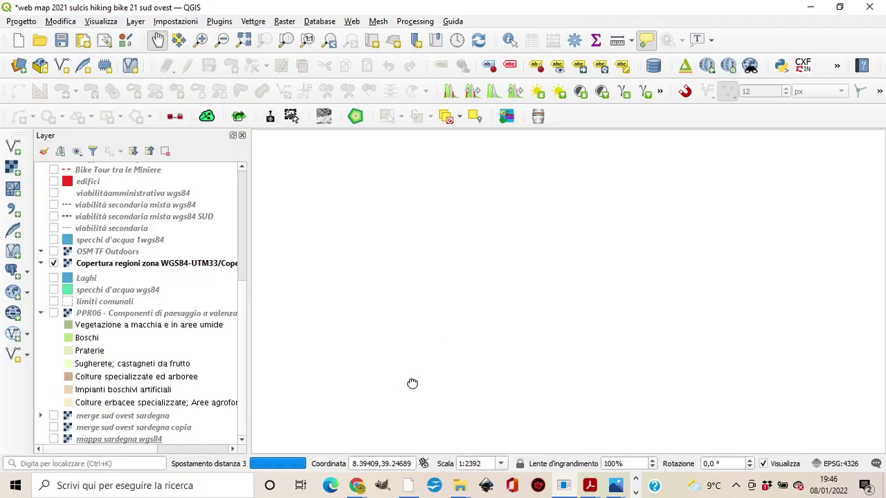
{"action": "left_click_drag", "start_coordinate": [483, 325], "coordinate": [481, 328]}
{"action": "left_click_drag", "start_coordinate": [439, 351], "coordinate": [712, 103]}
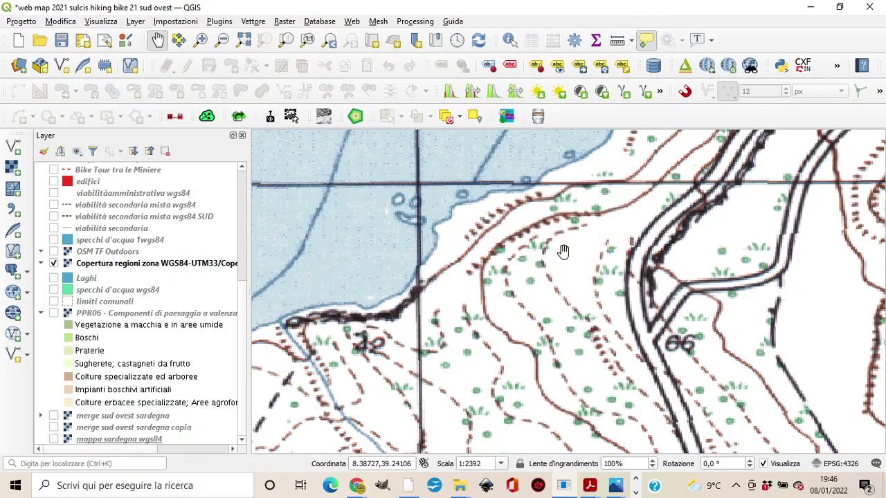
{"action": "left_click_drag", "start_coordinate": [403, 350], "coordinate": [531, 319]}
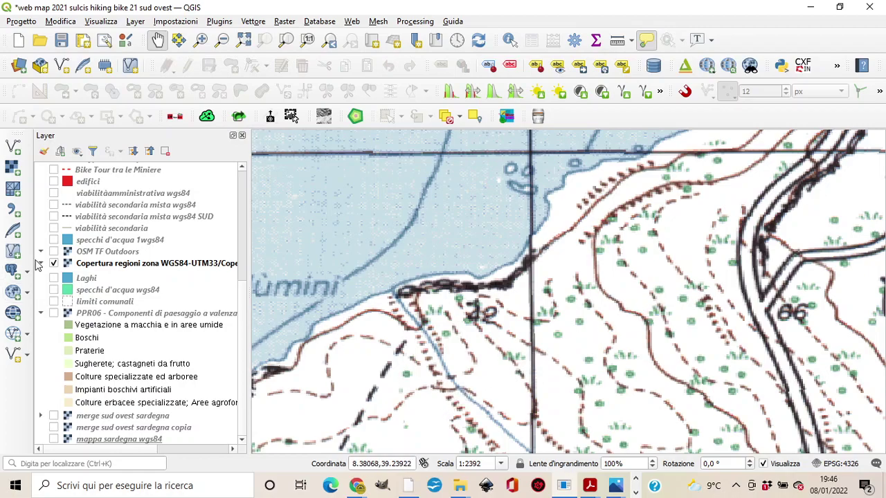
{"action": "scroll", "coordinate": [56, 260], "scroll_direction": "up", "scroll_amount": 6}
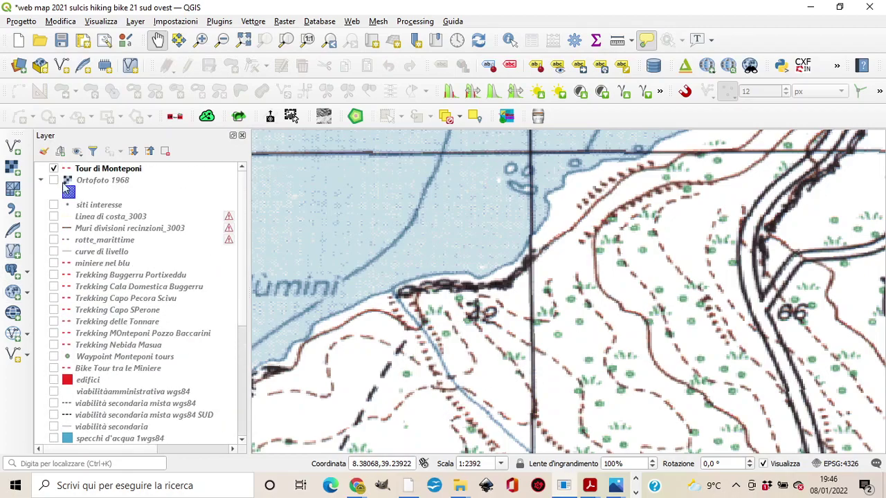
{"action": "left_click", "coordinate": [54, 180]}
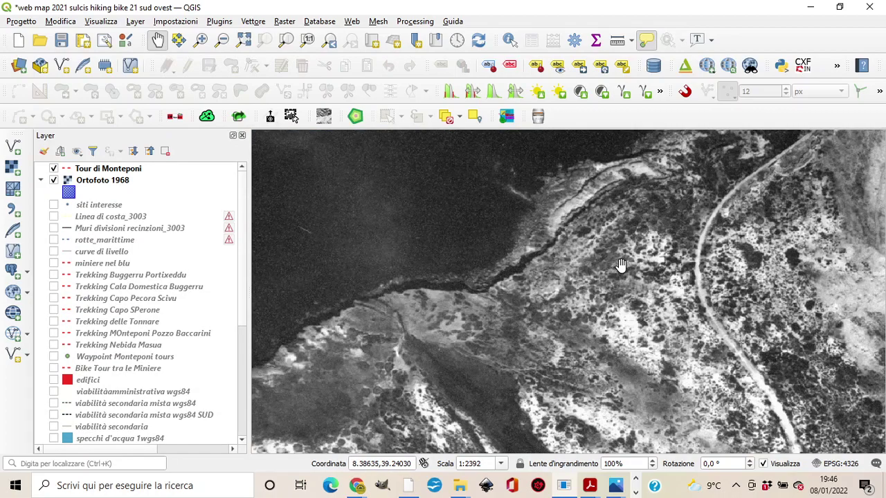
Compare the road northeast along the coast by hiding and showing Ortofoto 1968 over the topographic map
{"action": "left_click_drag", "start_coordinate": [637, 239], "coordinate": [578, 282]}
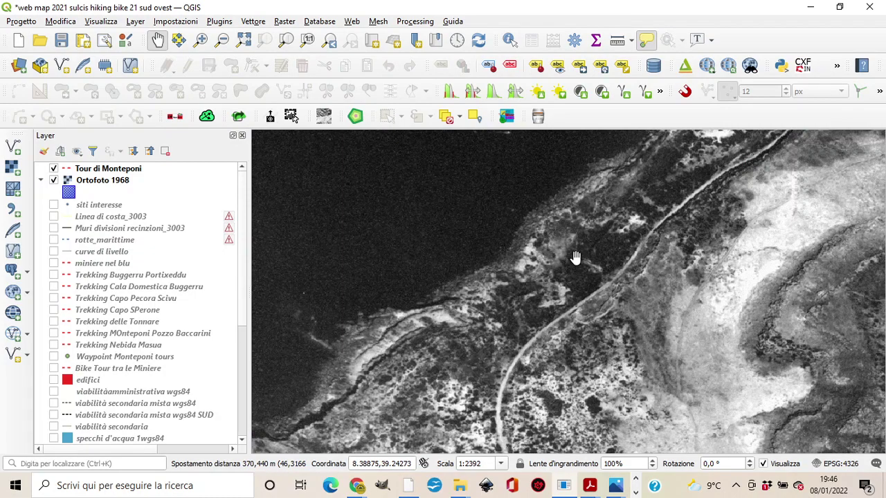
{"action": "left_click_drag", "start_coordinate": [635, 223], "coordinate": [626, 317]}
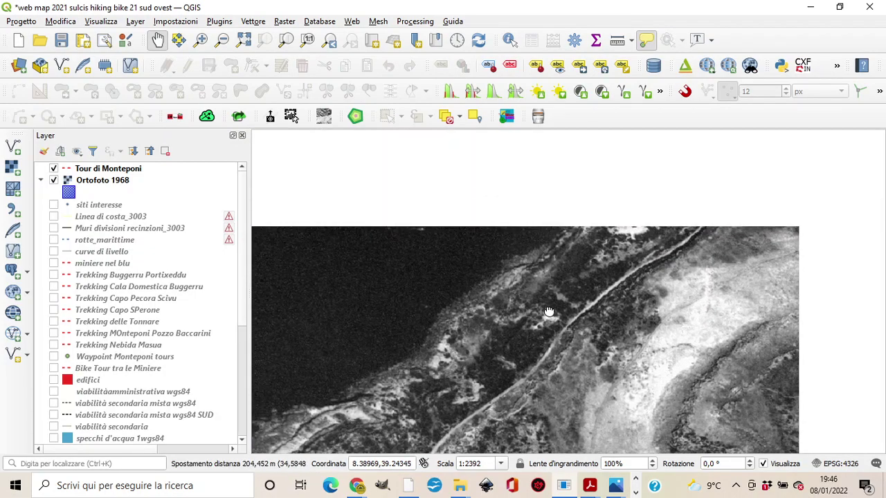
{"action": "left_click", "coordinate": [54, 180]}
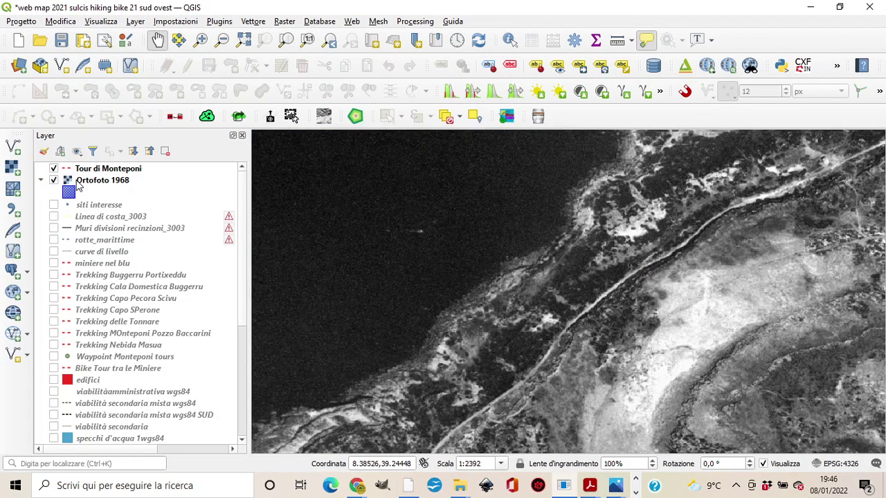
{"action": "left_click", "coordinate": [53, 180]}
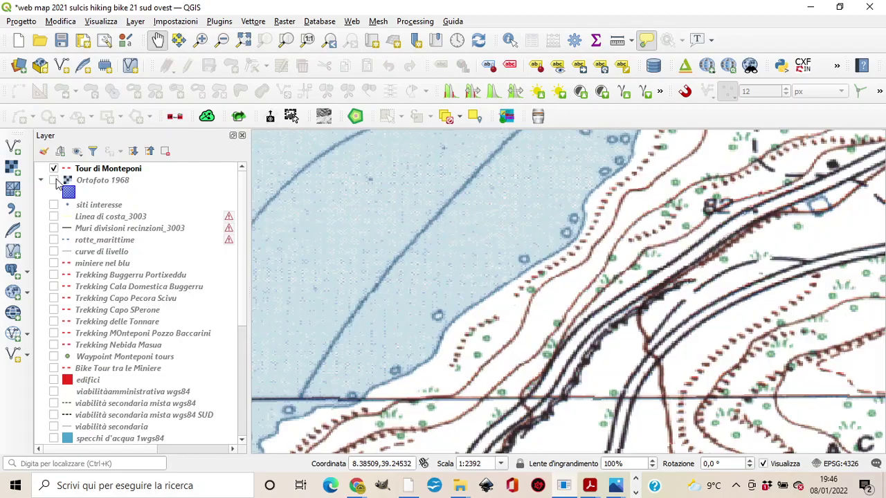
{"action": "left_click_drag", "start_coordinate": [612, 284], "coordinate": [368, 334]}
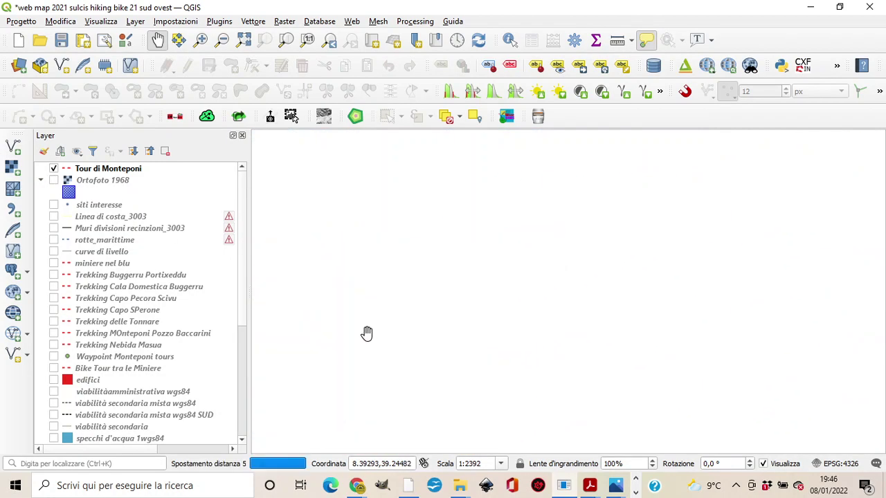
{"action": "left_click", "coordinate": [54, 180]}
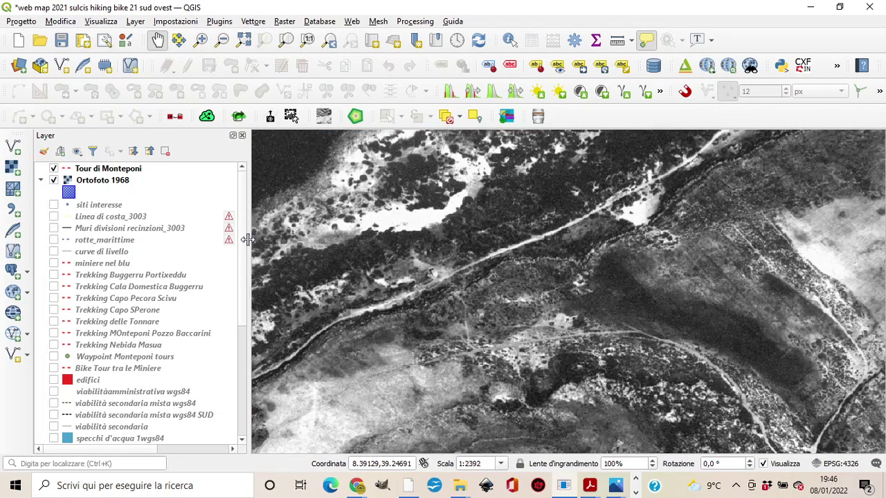
Examine the 1968 orthophoto at 1:598, from the path south of the road past the small building to the bare sandy strip
{"action": "scroll", "coordinate": [465, 316], "scroll_direction": "up", "scroll_amount": 2}
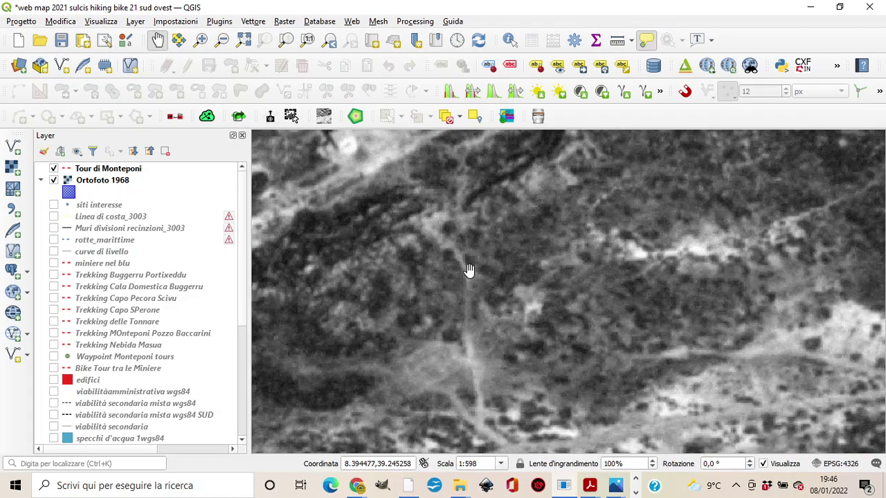
{"action": "left_click_drag", "start_coordinate": [421, 221], "coordinate": [544, 316]}
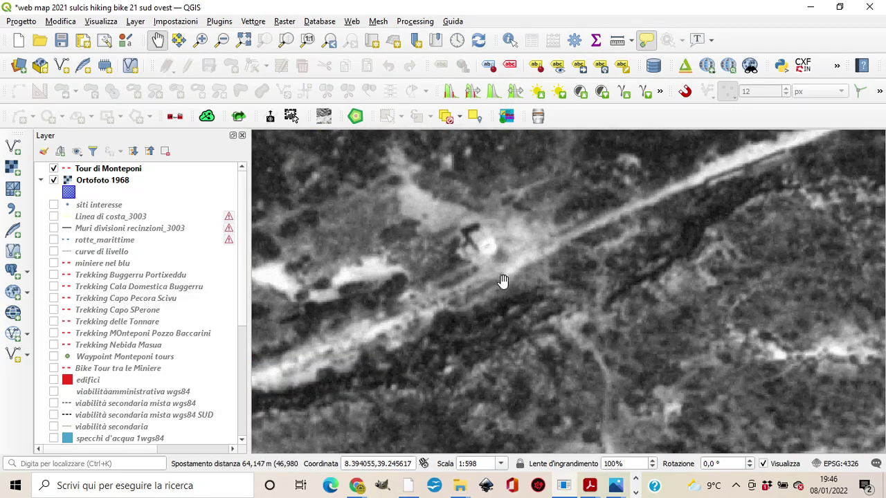
{"action": "left_click_drag", "start_coordinate": [472, 256], "coordinate": [510, 316]}
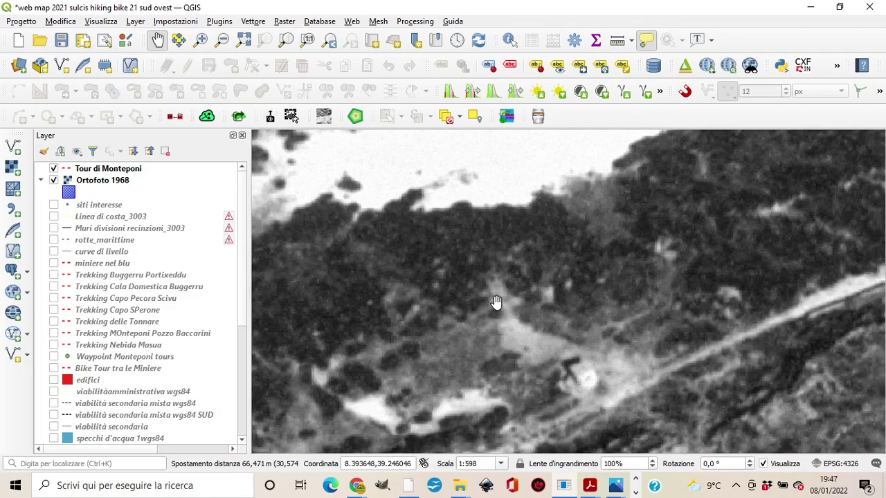
{"action": "left_click_drag", "start_coordinate": [487, 243], "coordinate": [520, 321]}
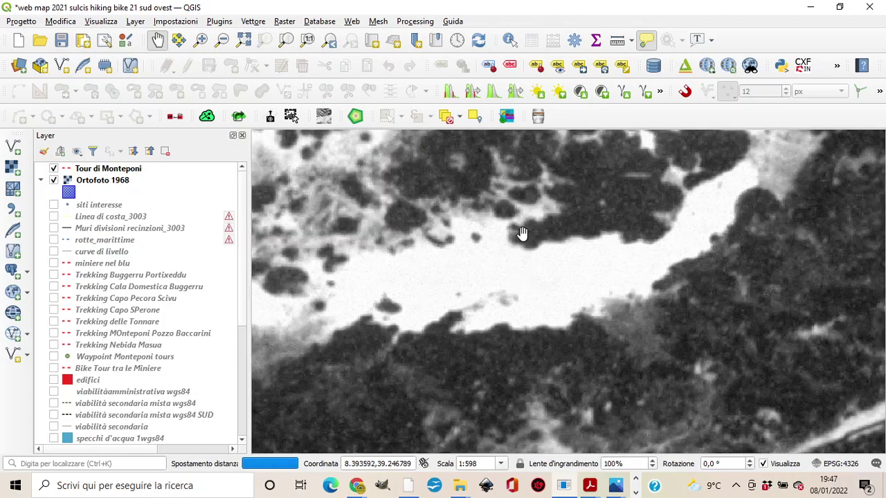
{"action": "left_click_drag", "start_coordinate": [522, 234], "coordinate": [522, 297]}
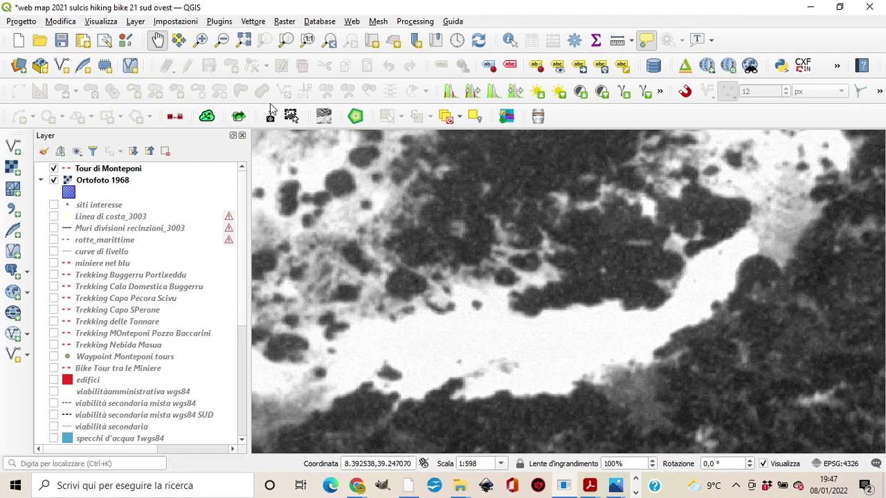
Add the Google Satellite basemap from QuickMapServices and place its layer above Ortofoto 1968
{"action": "left_click", "coordinate": [352, 22]}
{"action": "mouse_move", "coordinate": [370, 126]}
{"action": "mouse_move", "coordinate": [517, 102]}
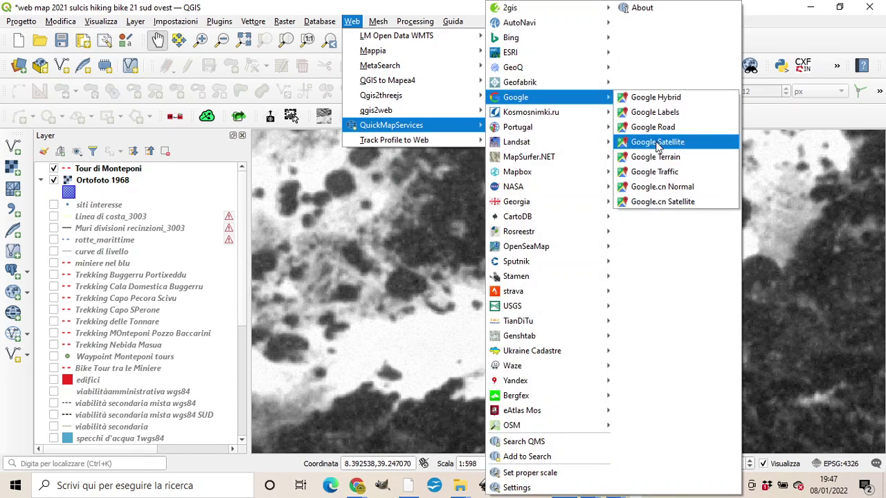
{"action": "left_click", "coordinate": [645, 142]}
{"action": "scroll", "coordinate": [101, 395], "scroll_direction": "down", "scroll_amount": 6}
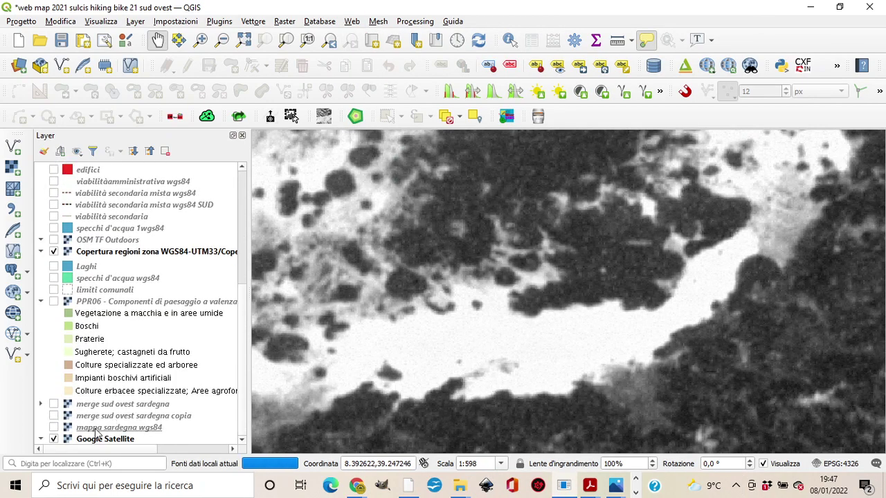
{"action": "left_click_drag", "start_coordinate": [97, 448], "coordinate": [122, 183]}
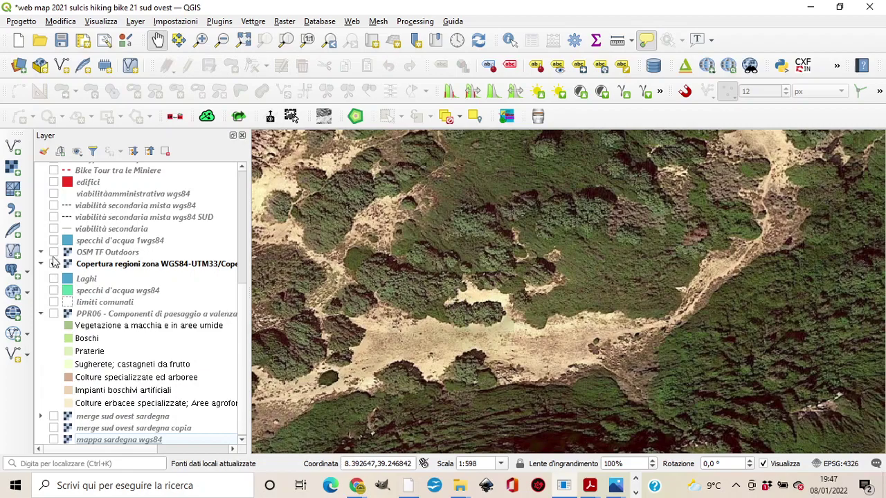
Compare the sandy strip on Google Satellite and Ortofoto 1968 by switching the two layers' visibility
{"action": "scroll", "coordinate": [56, 260], "scroll_direction": "up", "scroll_amount": 6}
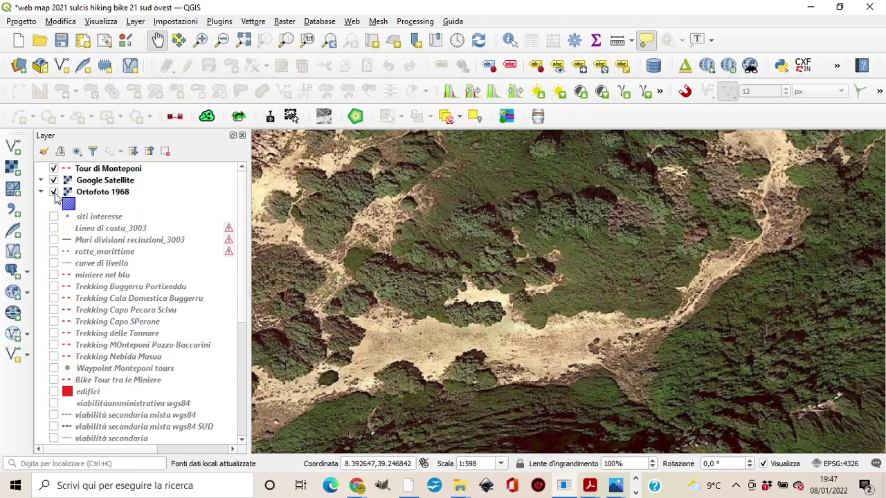
{"action": "left_click", "coordinate": [54, 192]}
{"action": "left_click", "coordinate": [53, 181]}
{"action": "left_click", "coordinate": [54, 192]}
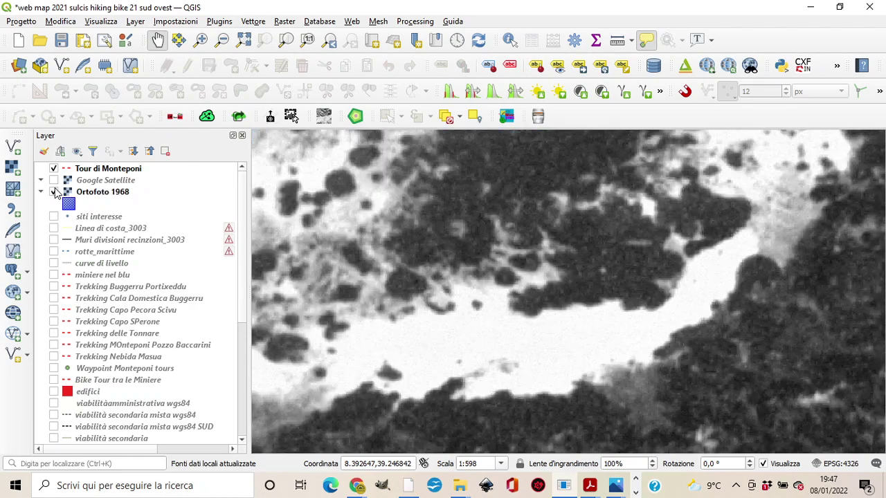
{"action": "left_click", "coordinate": [54, 181]}
{"action": "left_click", "coordinate": [54, 181]}
Follow the 1968 orthophoto to the path junction south of the road and display Google Satellite over it
{"action": "left_click_drag", "start_coordinate": [307, 287], "coordinate": [378, 170]}
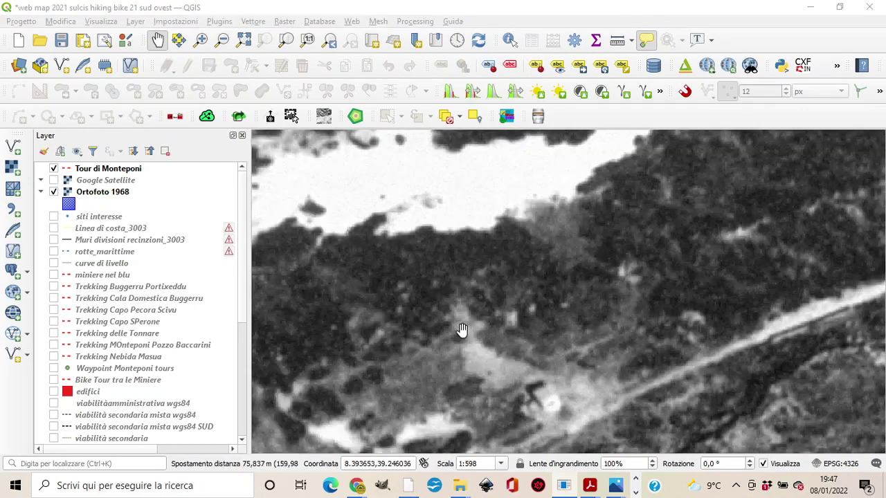
{"action": "left_click_drag", "start_coordinate": [534, 390], "coordinate": [547, 293]}
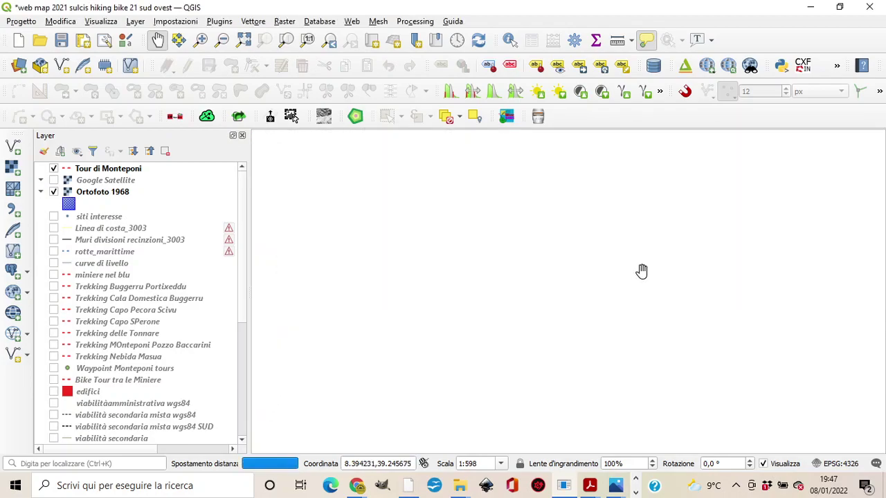
{"action": "left_click_drag", "start_coordinate": [693, 308], "coordinate": [417, 240]}
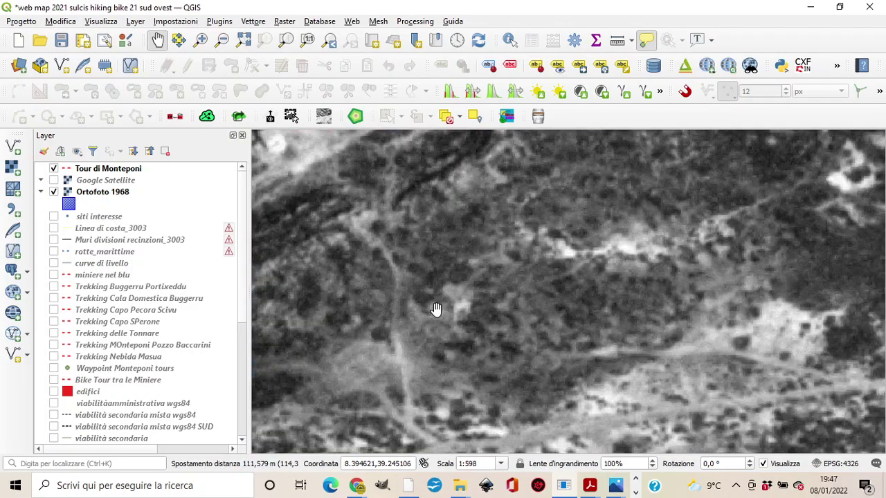
{"action": "left_click_drag", "start_coordinate": [435, 309], "coordinate": [471, 253]}
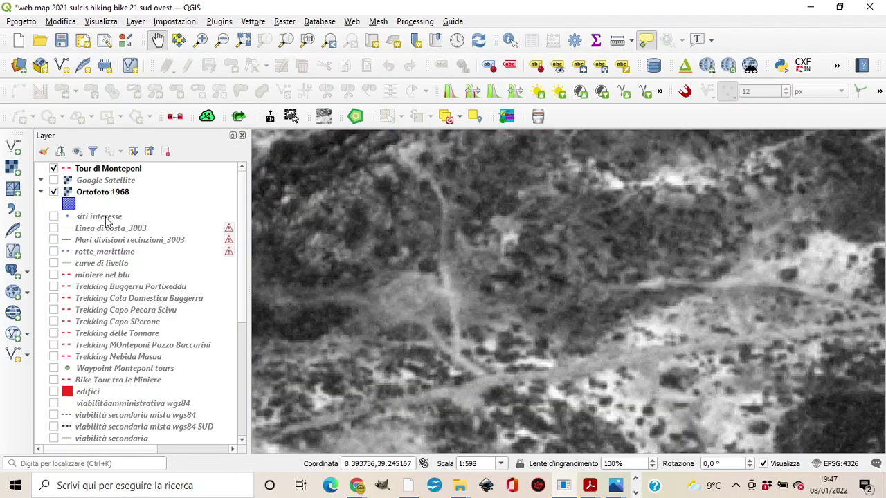
{"action": "left_click", "coordinate": [55, 180]}
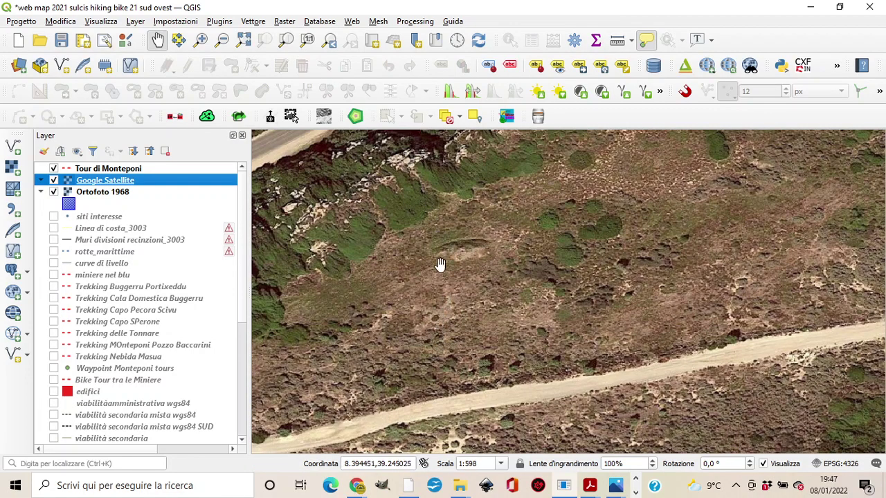
Examine the dirt road on Google Satellite, and hide that layer to compare the same area with Ortofoto 1968
{"action": "left_click_drag", "start_coordinate": [416, 178], "coordinate": [464, 223]}
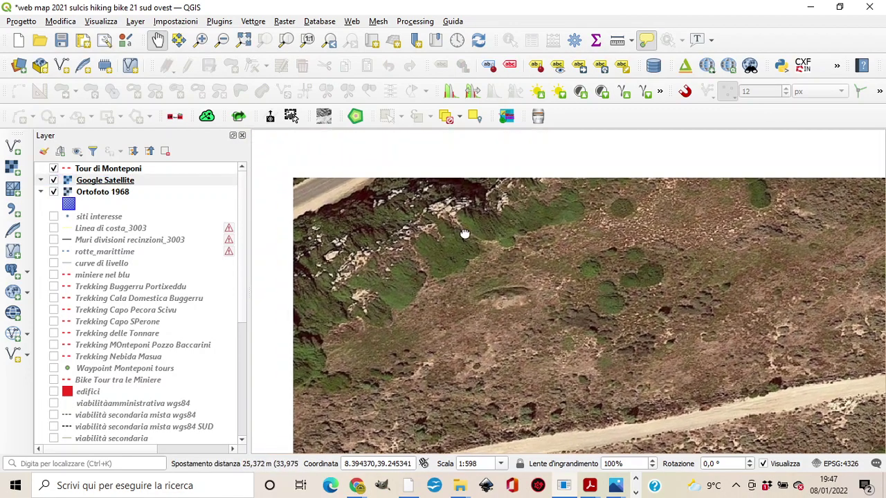
{"action": "left_click_drag", "start_coordinate": [492, 395], "coordinate": [480, 301]}
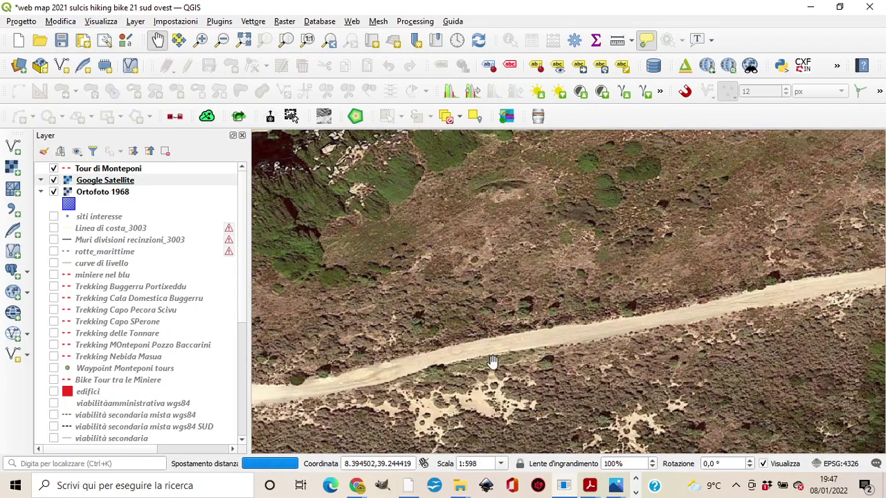
{"action": "left_click_drag", "start_coordinate": [491, 355], "coordinate": [491, 297]}
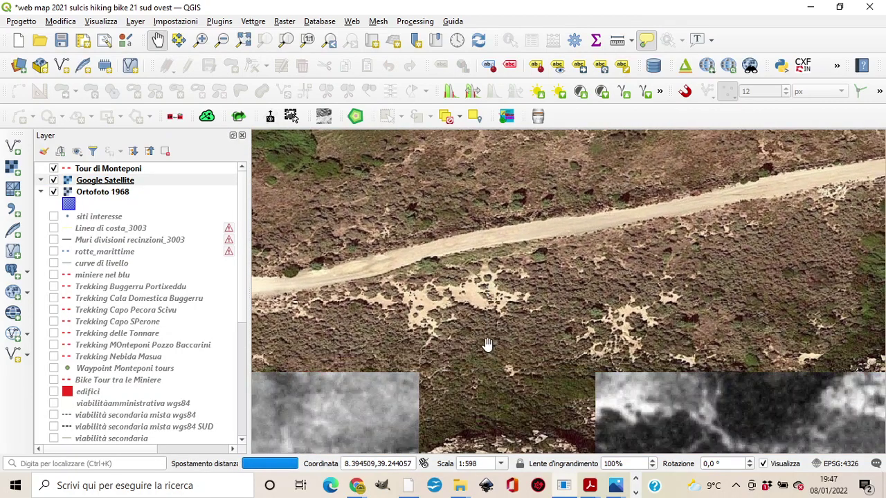
{"action": "left_click_drag", "start_coordinate": [486, 362], "coordinate": [530, 342]}
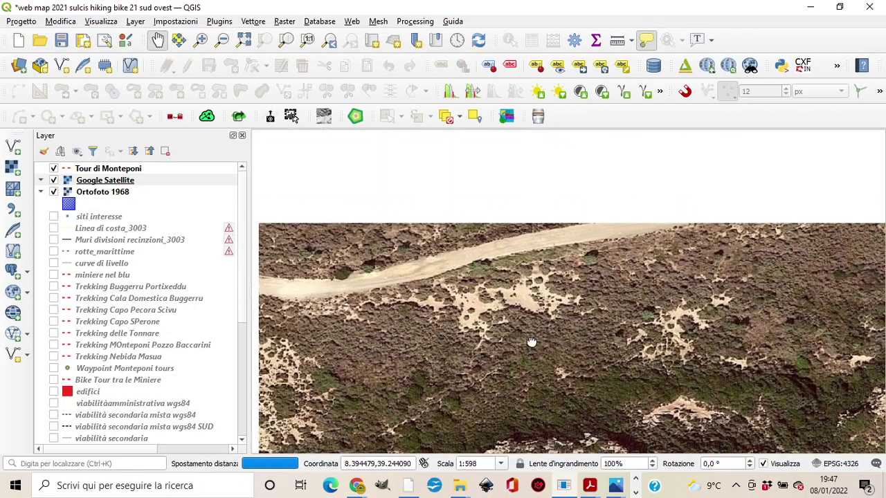
{"action": "left_click", "coordinate": [54, 180]}
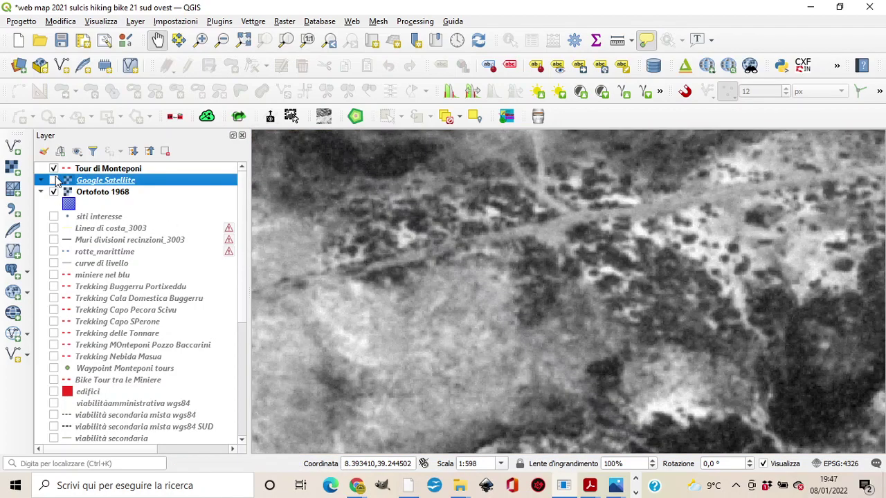
{"action": "left_click", "coordinate": [563, 308]}
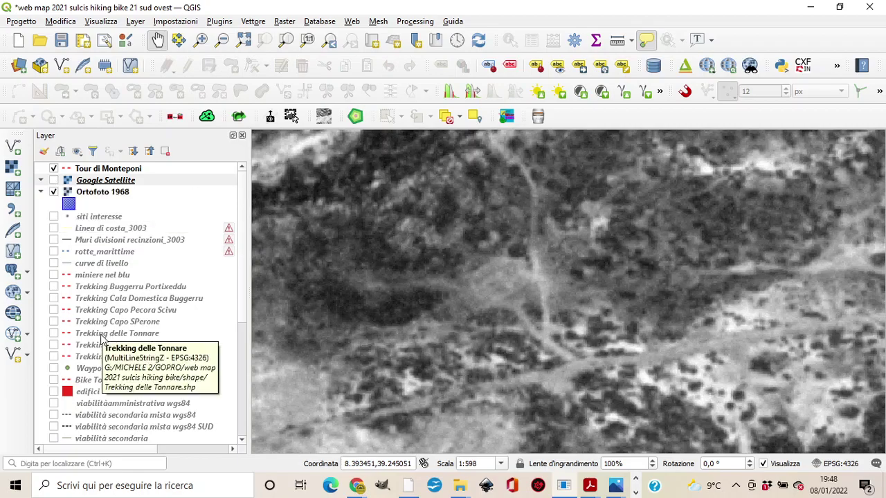
Show the OSM TF Outdoors layer and hide Ortofoto 1968
{"action": "scroll", "coordinate": [59, 332], "scroll_direction": "down", "scroll_amount": 6}
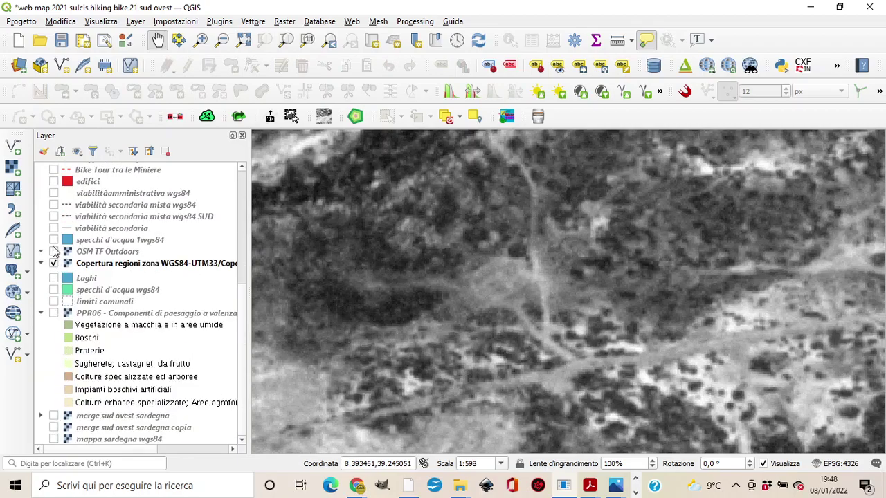
{"action": "scroll", "coordinate": [59, 242], "scroll_direction": "up", "scroll_amount": 6}
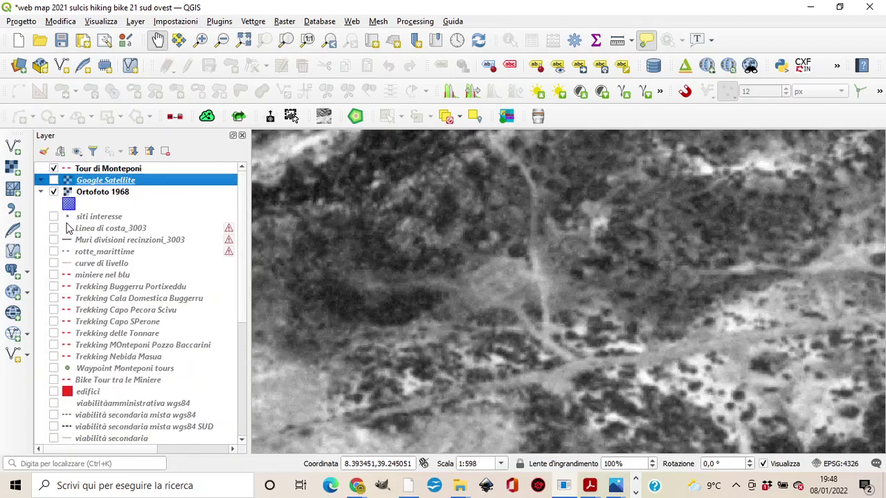
{"action": "left_click", "coordinate": [54, 194]}
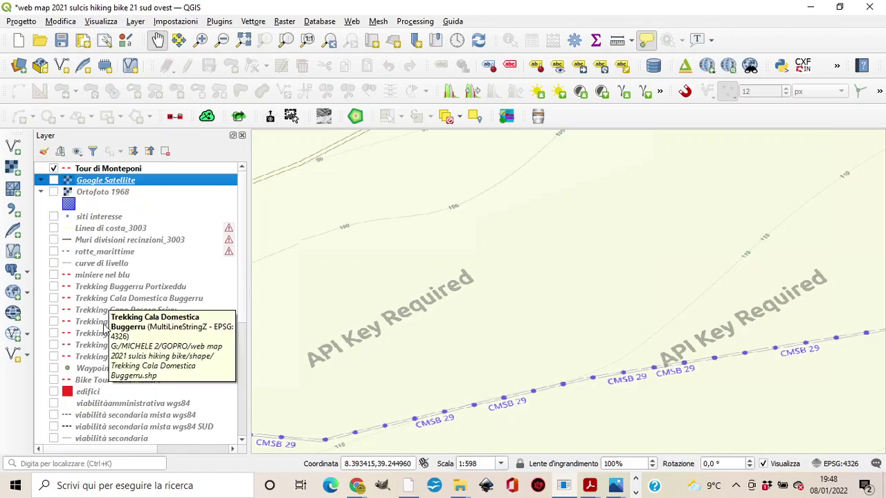
Display the Ortofoto 1968 layer over the OSM TF Outdoors basemap
{"action": "scroll", "coordinate": [102, 344], "scroll_direction": "down", "scroll_amount": 6}
{"action": "scroll", "coordinate": [102, 340], "scroll_direction": "up", "scroll_amount": 3}
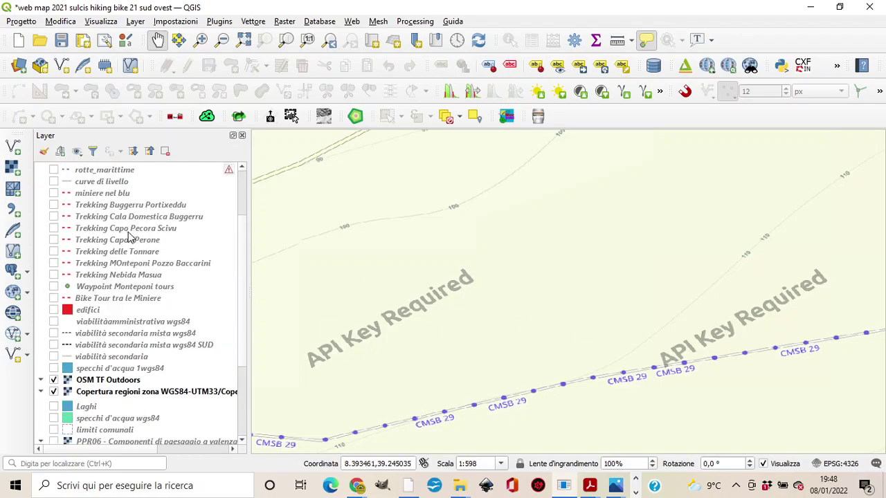
{"action": "scroll", "coordinate": [131, 235], "scroll_direction": "up", "scroll_amount": 3}
{"action": "left_click", "coordinate": [55, 195]}
{"action": "left_click", "coordinate": [55, 194]}
{"action": "left_click", "coordinate": [54, 195]}
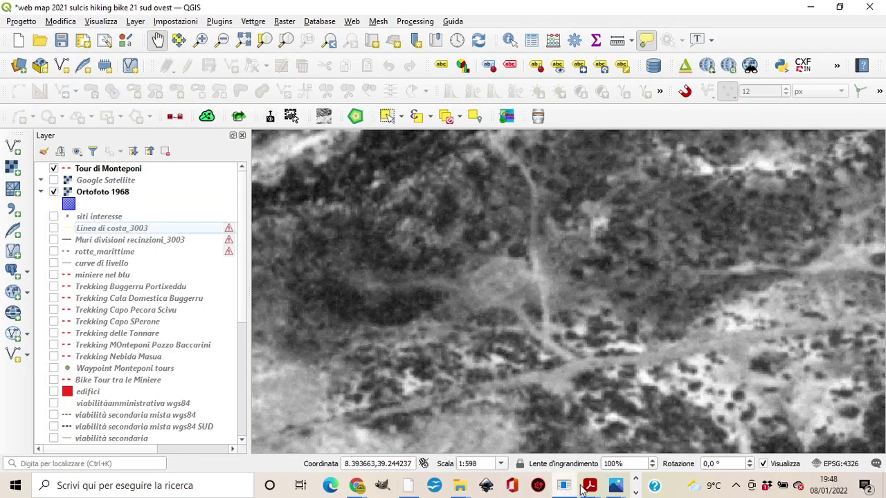
Switch to Acrobat Reader to look at igm thiesi scala.pdf, and return to the QGIS map
{"action": "mouse_move", "coordinate": [590, 484]}
{"action": "left_click", "coordinate": [387, 437]}
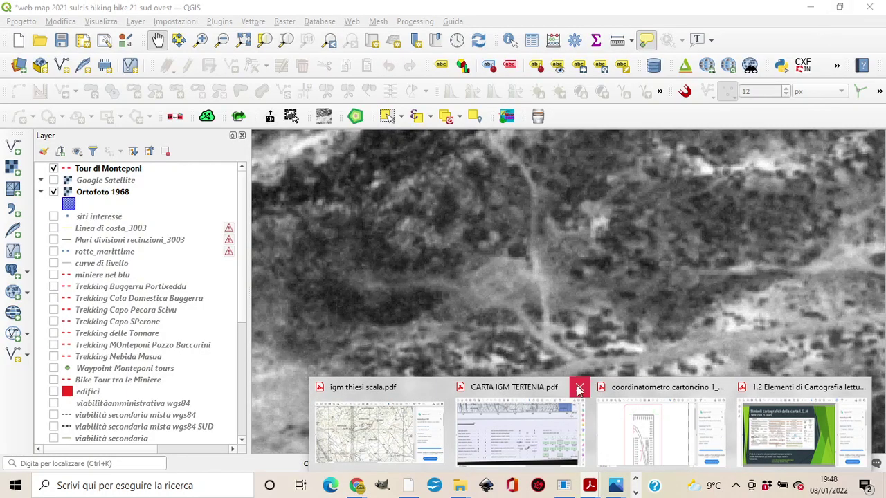
{"action": "left_click", "coordinate": [366, 434]}
{"action": "left_click", "coordinate": [809, 7]}
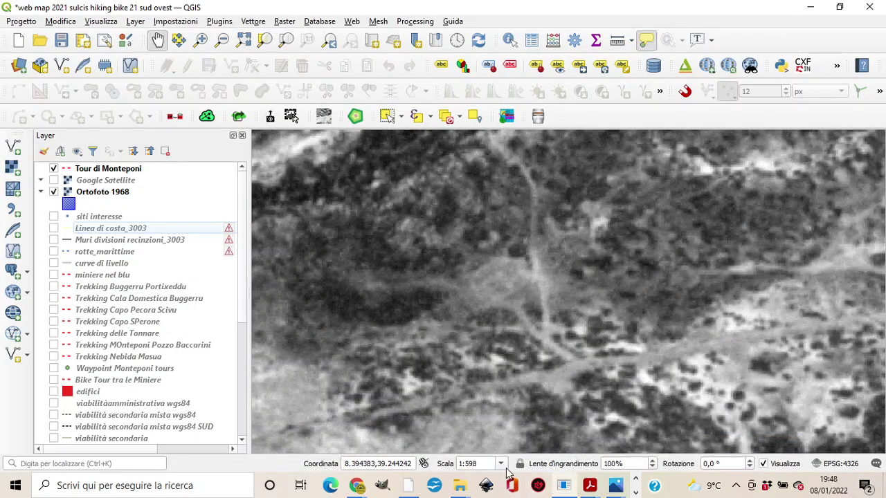
Switch to Chrome, check the Google Meet call, and return to the QGIS project
{"action": "mouse_move", "coordinate": [358, 488]}
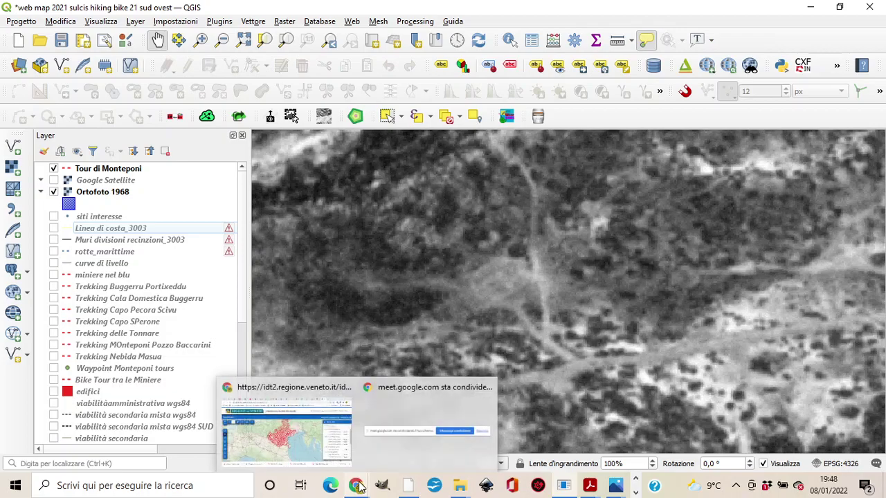
{"action": "left_click", "coordinate": [391, 417]}
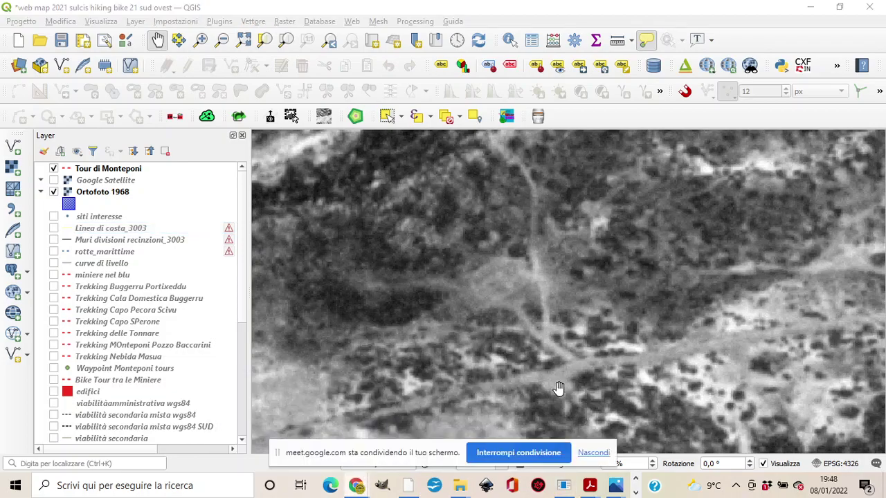
{"action": "left_click", "coordinate": [810, 8]}
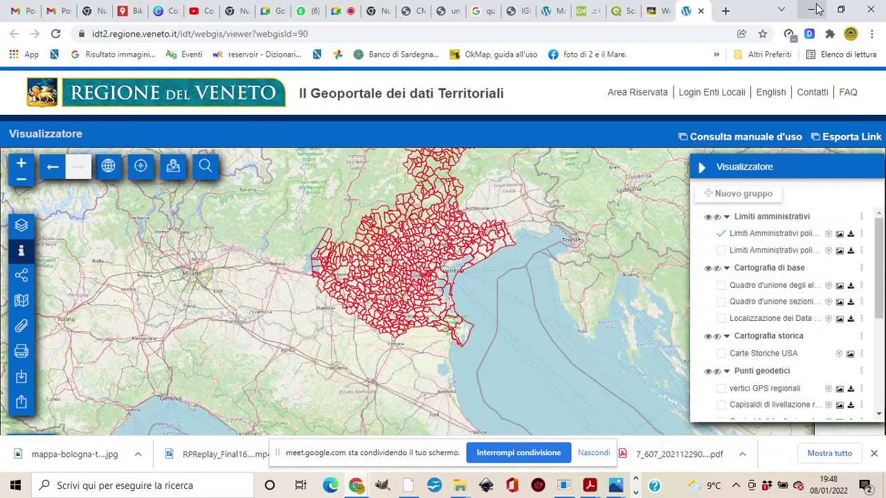
{"action": "left_click", "coordinate": [335, 21]}
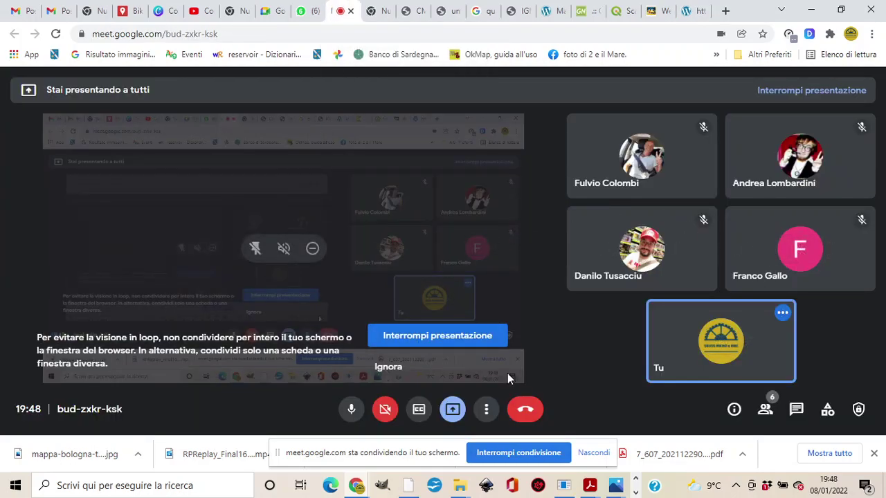
{"action": "left_click", "coordinate": [812, 10]}
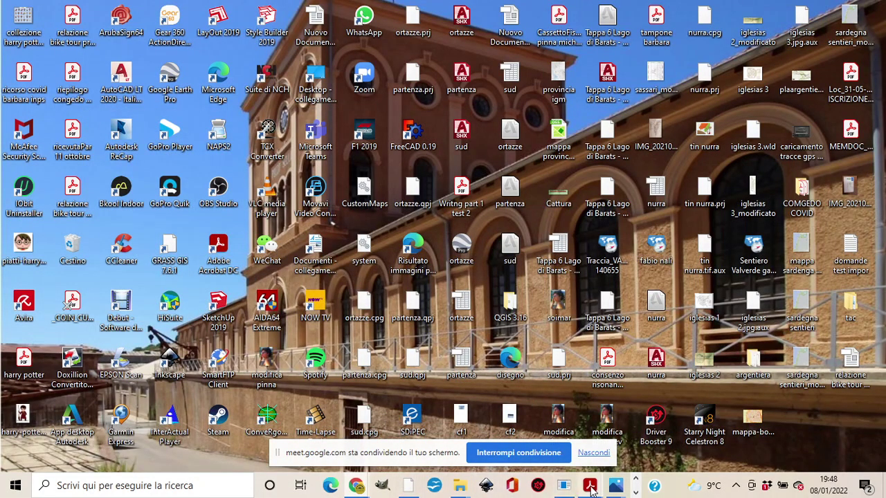
{"action": "left_click", "coordinate": [564, 485]}
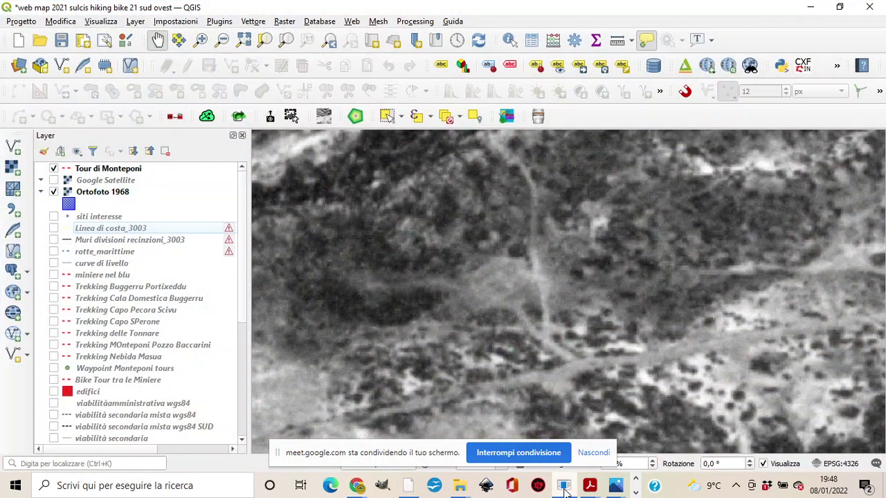
Hide Ortofoto 1968 and OSM TF Outdoors to view the Copertura regioni topographic map along the coast near Capo Altano
{"action": "left_click_drag", "start_coordinate": [477, 259], "coordinate": [484, 295]}
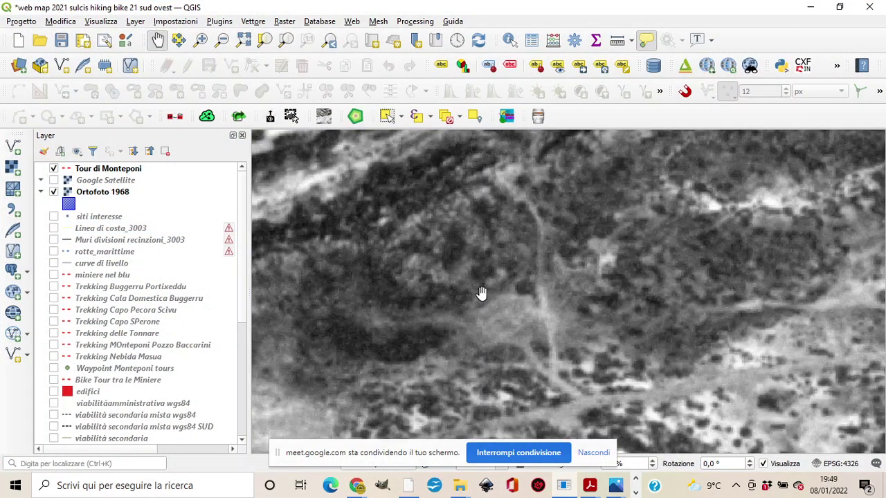
{"action": "left_click", "coordinate": [54, 191]}
{"action": "scroll", "coordinate": [55, 208], "scroll_direction": "down", "scroll_amount": 5}
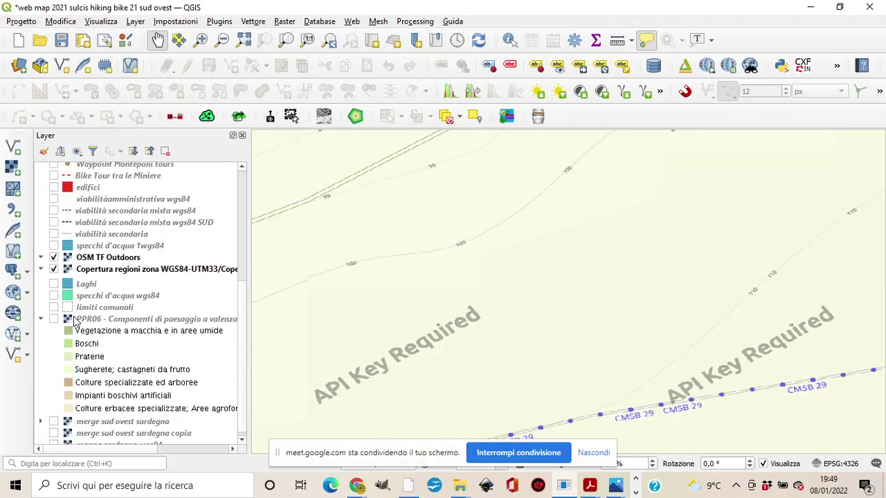
{"action": "left_click", "coordinate": [53, 257]}
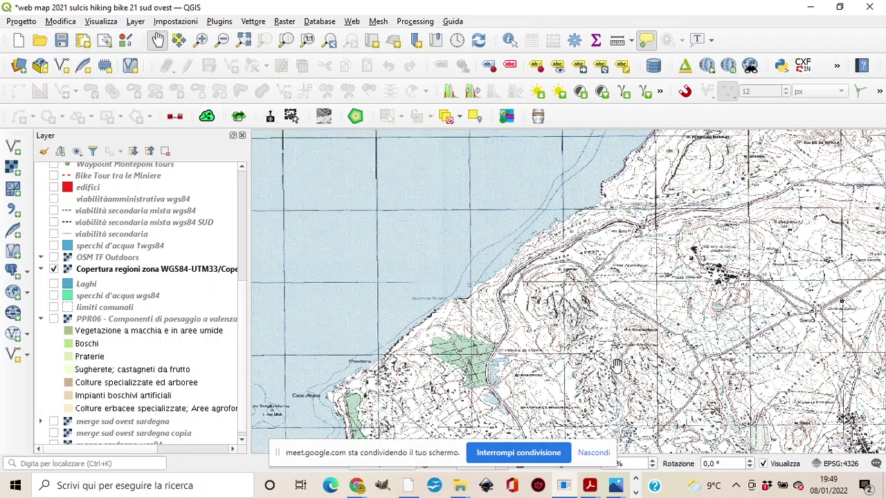
{"action": "left_click_drag", "start_coordinate": [616, 367], "coordinate": [579, 272]}
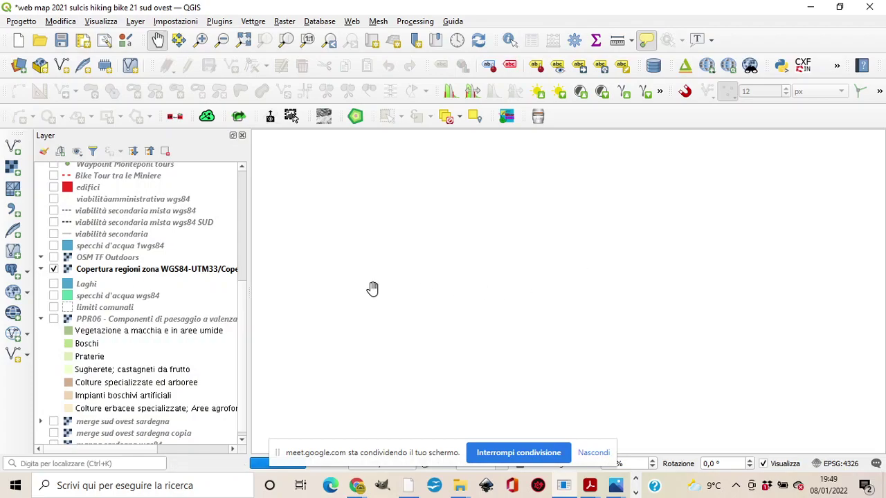
Show OSM TF Outdoors and examine the CMSB 29 trail around the pine wood near Sa Cobrettana
{"action": "left_click", "coordinate": [53, 257]}
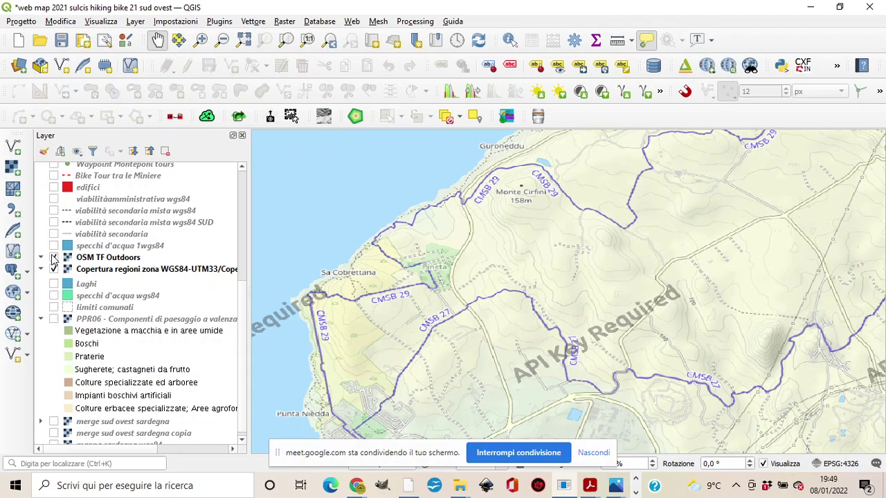
{"action": "scroll", "coordinate": [407, 246], "scroll_direction": "up", "scroll_amount": 3}
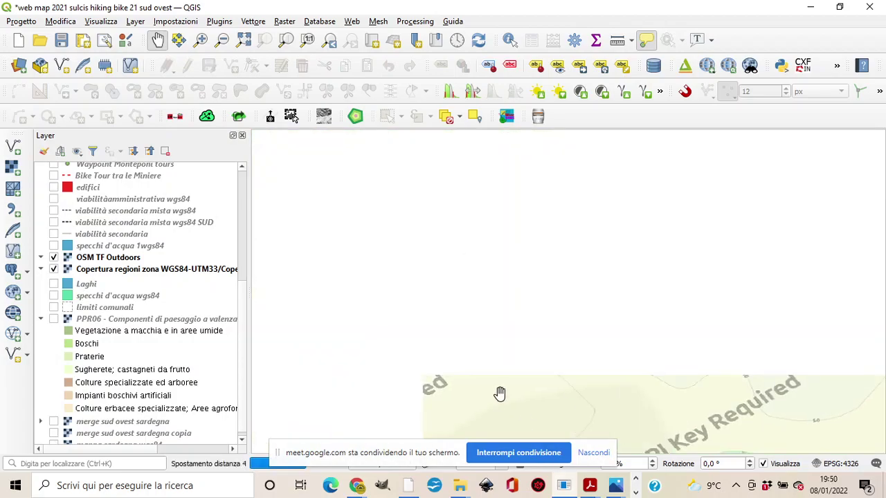
{"action": "left_click_drag", "start_coordinate": [498, 392], "coordinate": [500, 256]}
{"action": "left_click_drag", "start_coordinate": [398, 286], "coordinate": [460, 222]}
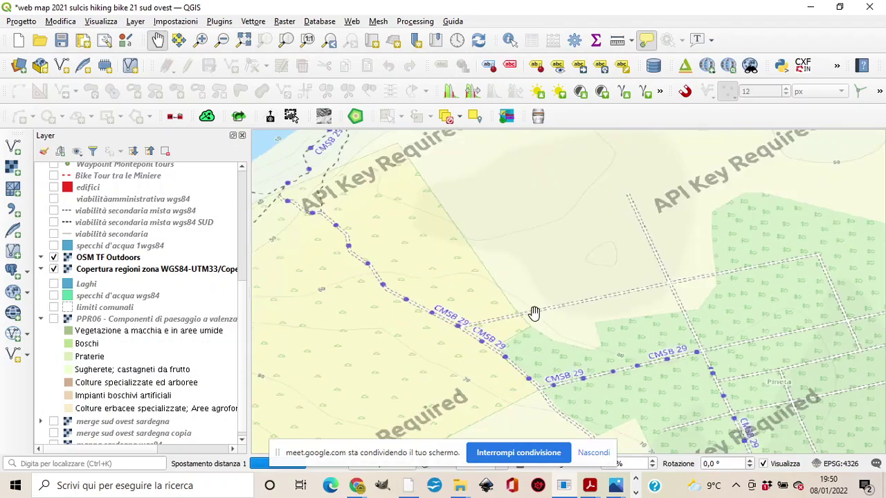
{"action": "left_click_drag", "start_coordinate": [388, 342], "coordinate": [503, 245]}
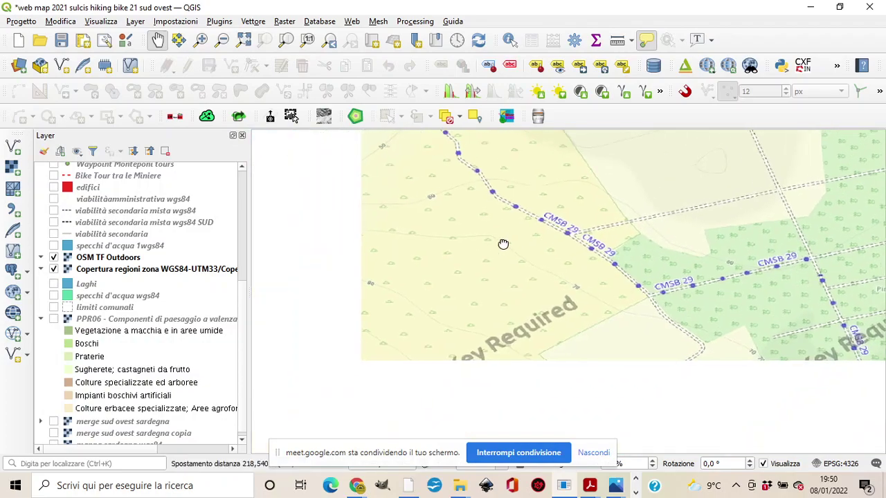
{"action": "scroll", "coordinate": [464, 291], "scroll_direction": "down", "scroll_amount": 3}
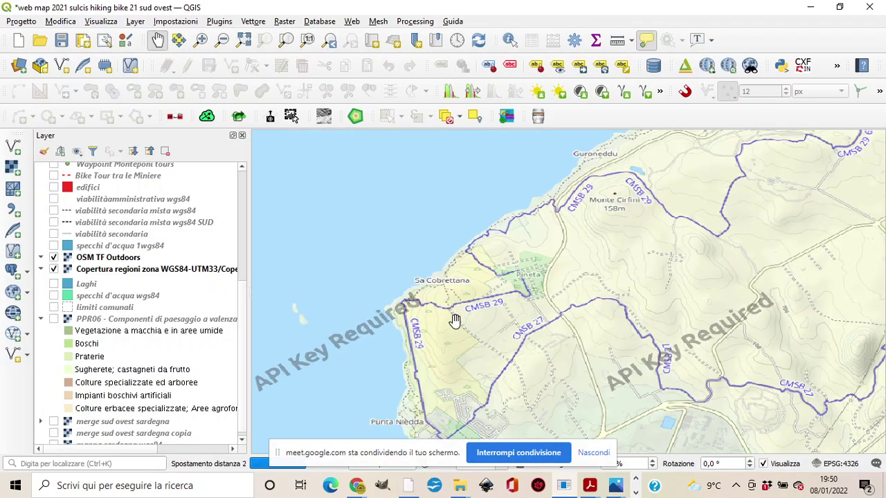
Follow the CMSB 27, 26 and 29 trails on OSM TF Outdoors from Portoscuso past Bacu Abis towards Gonnesa
{"action": "left_click_drag", "start_coordinate": [455, 321], "coordinate": [412, 282]}
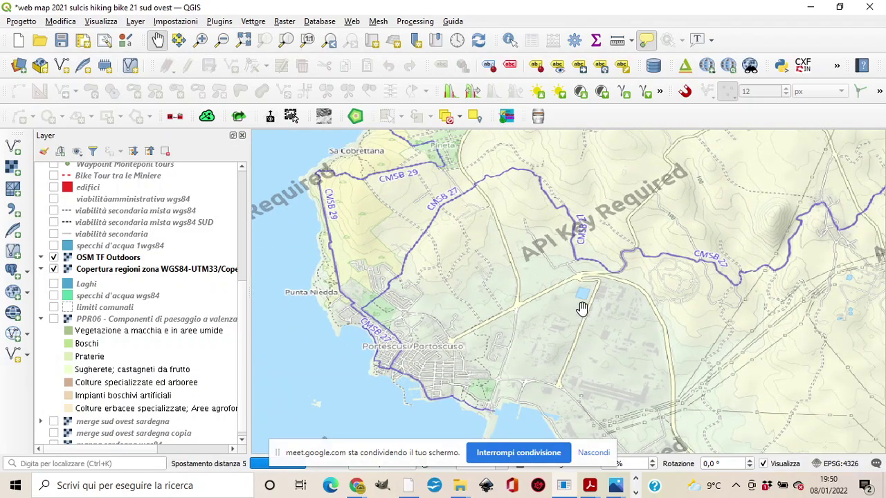
{"action": "left_click_drag", "start_coordinate": [574, 311], "coordinate": [437, 342]}
{"action": "left_click_drag", "start_coordinate": [625, 307], "coordinate": [510, 353]}
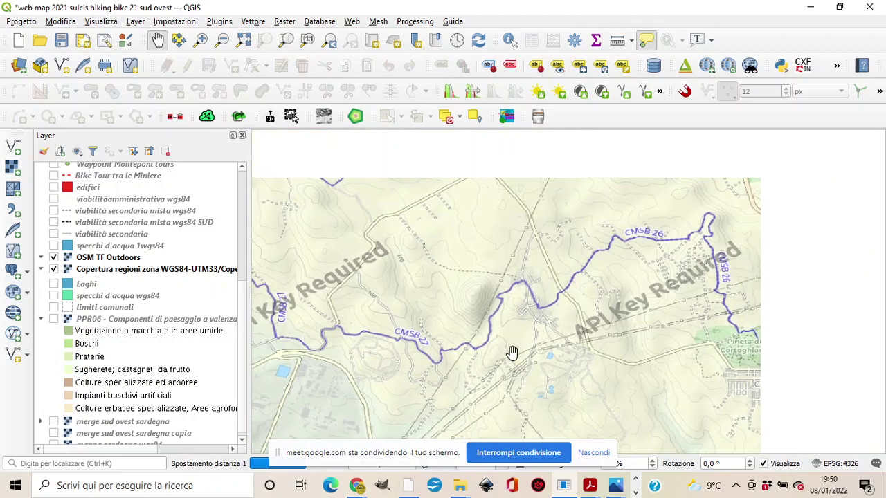
{"action": "left_click_drag", "start_coordinate": [627, 317], "coordinate": [461, 411]}
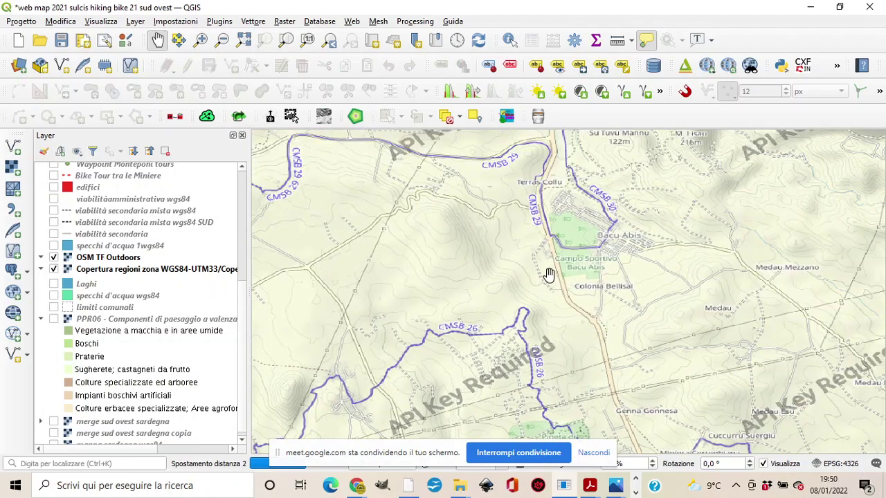
{"action": "left_click_drag", "start_coordinate": [495, 296], "coordinate": [472, 358]}
{"action": "left_click_drag", "start_coordinate": [381, 204], "coordinate": [459, 297]}
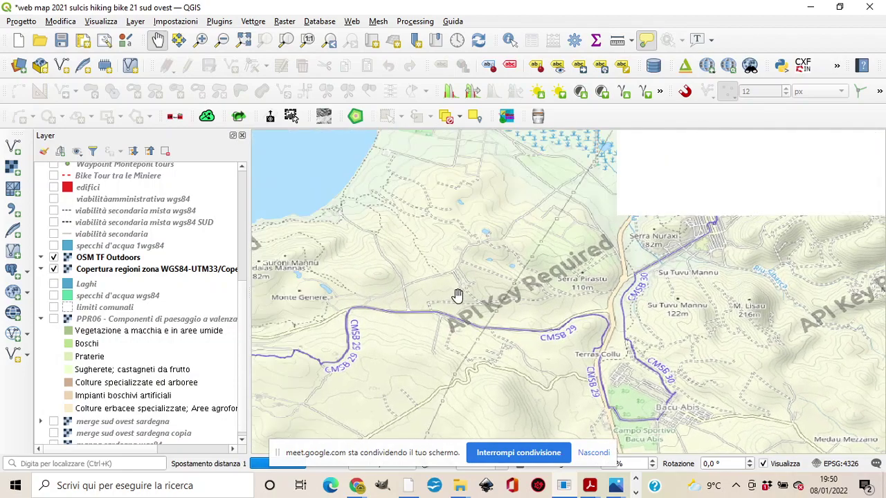
{"action": "left_click_drag", "start_coordinate": [383, 230], "coordinate": [401, 256]}
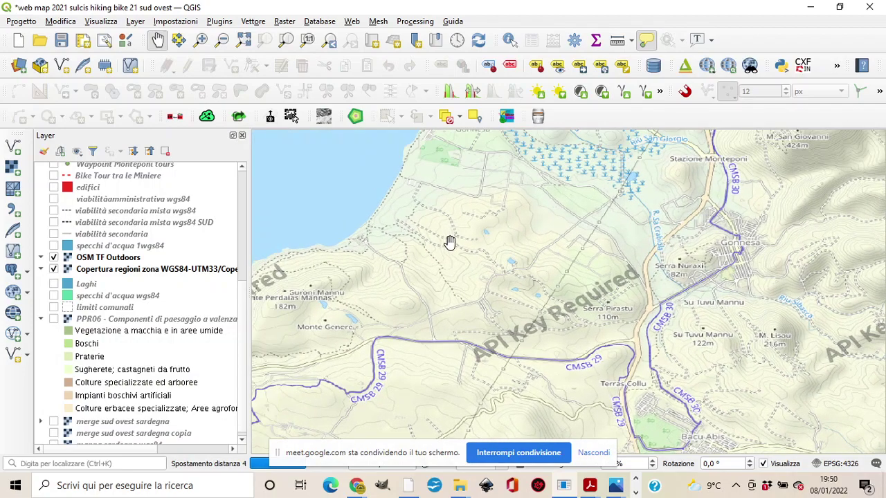
{"action": "left_click_drag", "start_coordinate": [436, 303], "coordinate": [492, 273]}
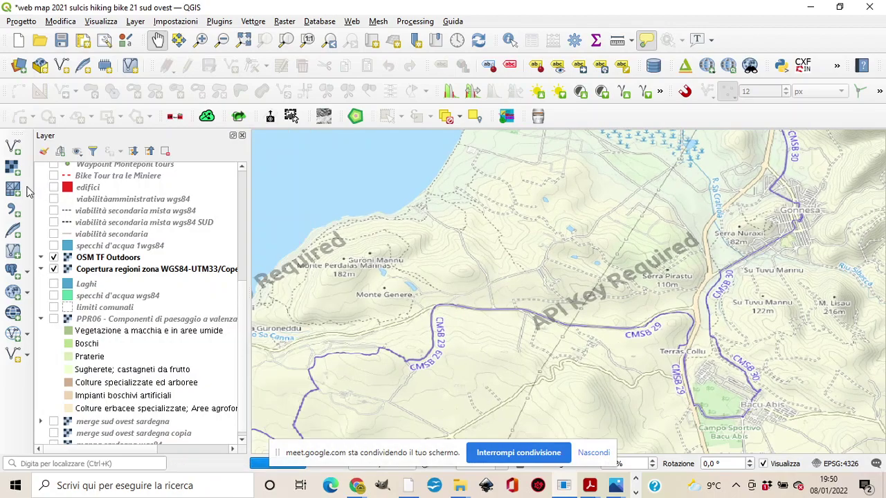
Hide OSM TF Outdoors and leave Ortofoto 1968 off to display the topographic map between Porto Paglia and Gonnesa
{"action": "left_click", "coordinate": [54, 258]}
{"action": "scroll", "coordinate": [66, 261], "scroll_direction": "up", "scroll_amount": 3}
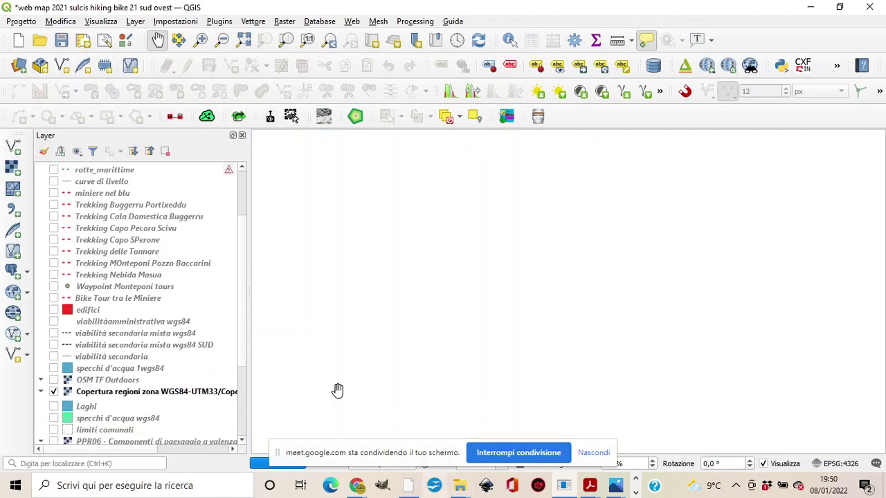
{"action": "scroll", "coordinate": [69, 306], "scroll_direction": "up", "scroll_amount": 3}
{"action": "left_click", "coordinate": [54, 192]}
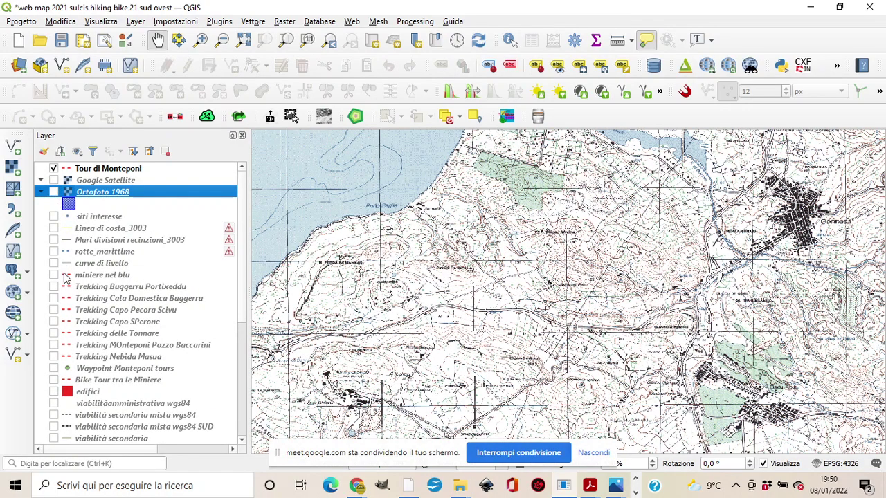
{"action": "scroll", "coordinate": [66, 200], "scroll_direction": "down", "scroll_amount": 4}
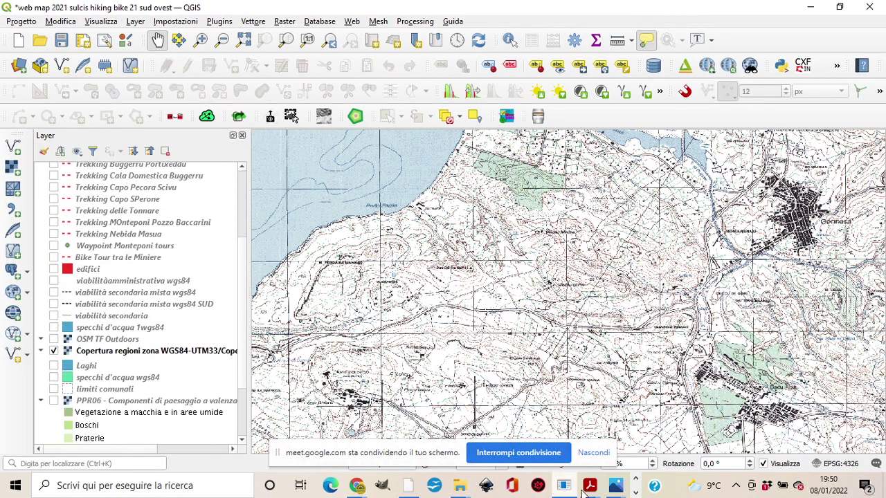
Switch to the 1.2 Elementi di Cartografia PDF in Acrobat Reader and examine the I.G.M. transport symbols on page 49
{"action": "left_click", "coordinate": [589, 488]}
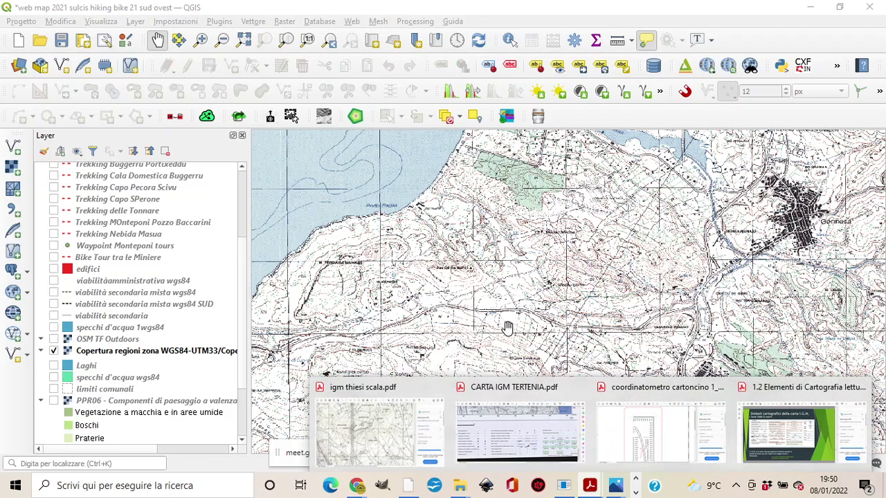
{"action": "left_click", "coordinate": [789, 433]}
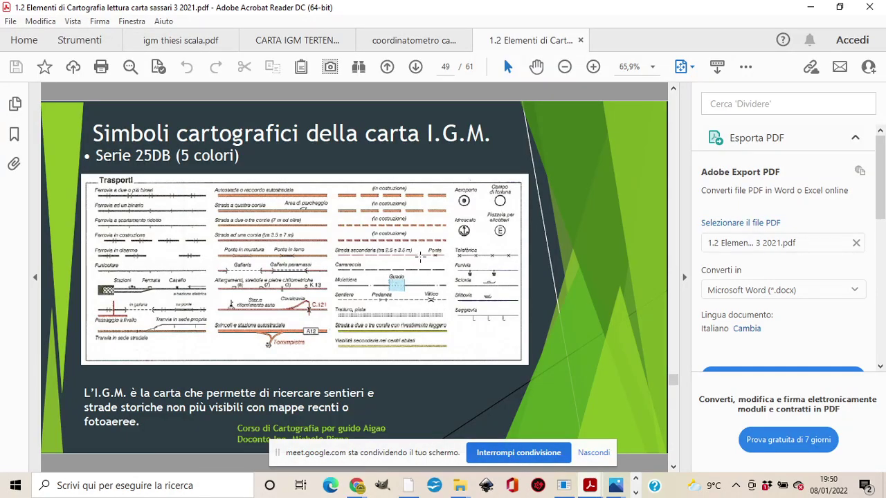
{"action": "scroll", "coordinate": [369, 303], "scroll_direction": "up", "scroll_amount": 4}
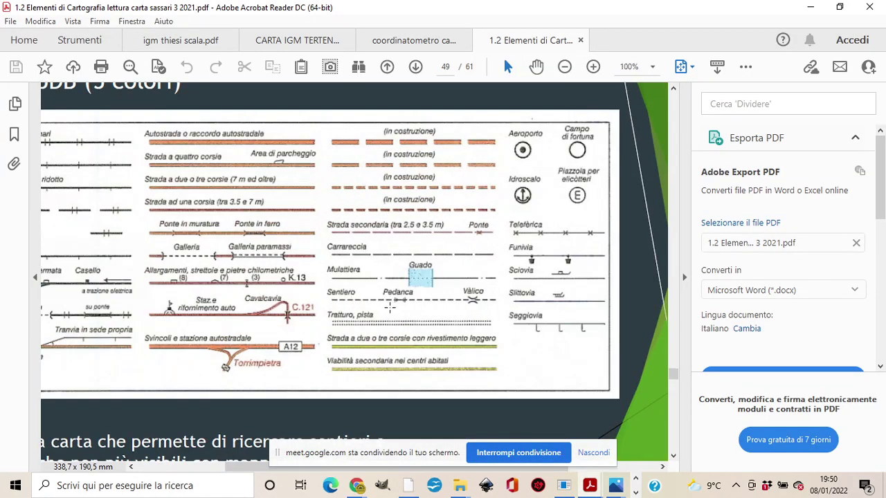
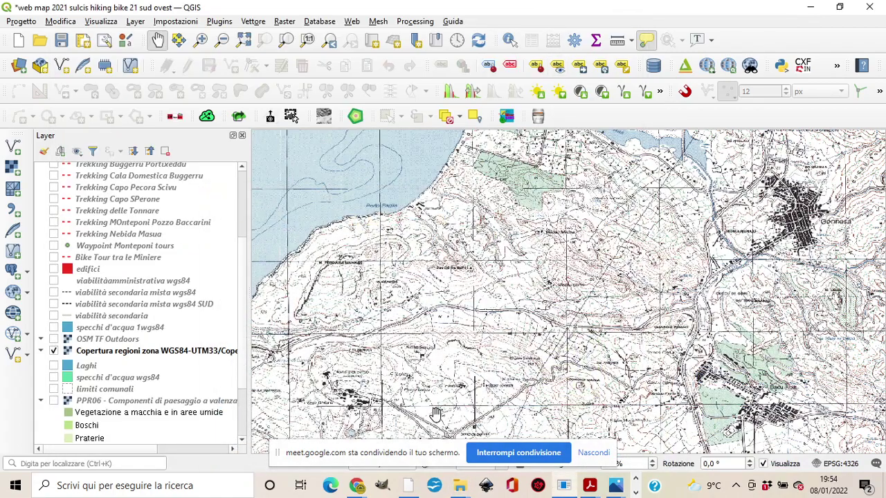
Examine the road and track symbols around the junction at spot height 126 on the QGIS topographic map
{"action": "scroll", "coordinate": [463, 246], "scroll_direction": "up", "scroll_amount": 1}
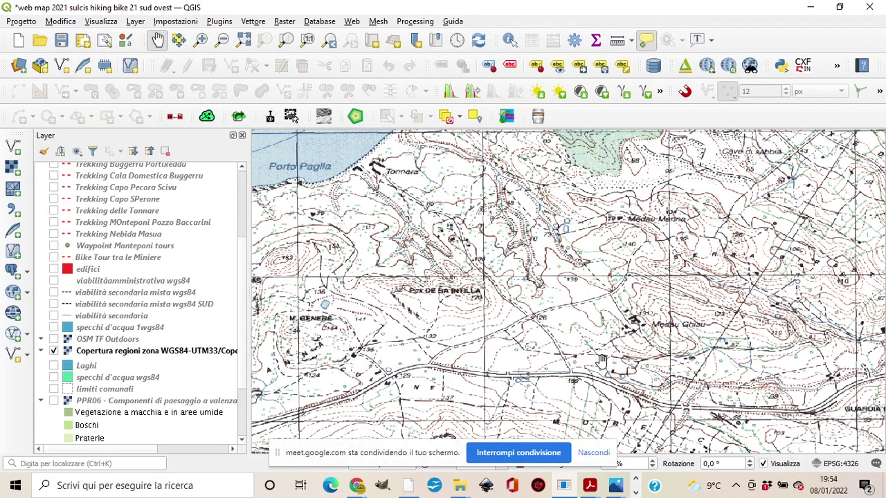
{"action": "scroll", "coordinate": [543, 322], "scroll_direction": "up", "scroll_amount": 2}
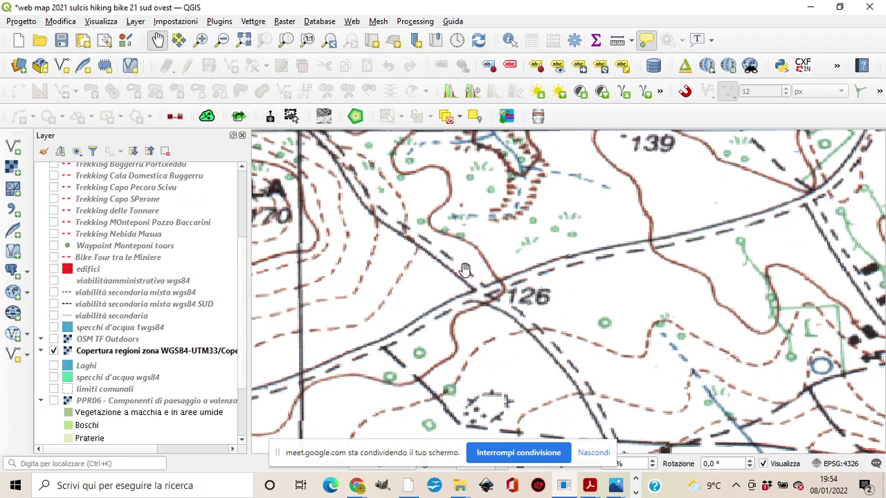
{"action": "left_click_drag", "start_coordinate": [487, 370], "coordinate": [384, 297]}
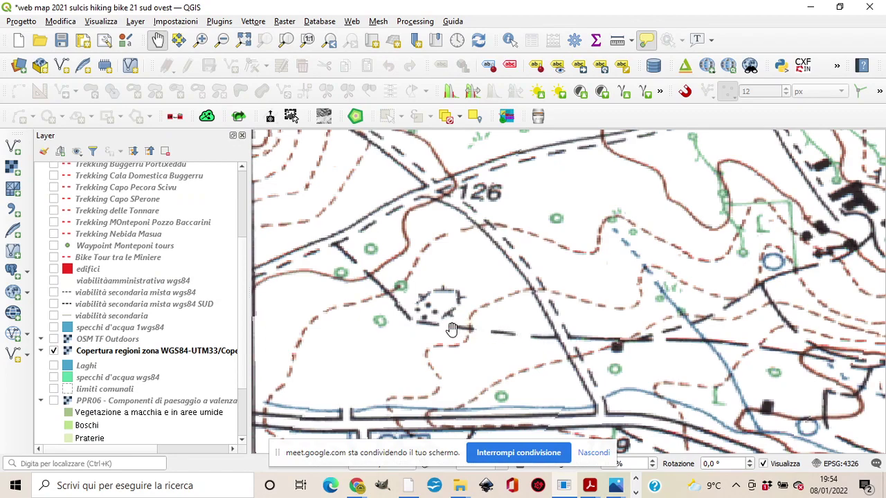
Follow the road and track symbols from spot height 109 past Guardia Pisano and Terras Collu to Bacu Abis on the topographic map
{"action": "left_click_drag", "start_coordinate": [588, 338], "coordinate": [599, 340]}
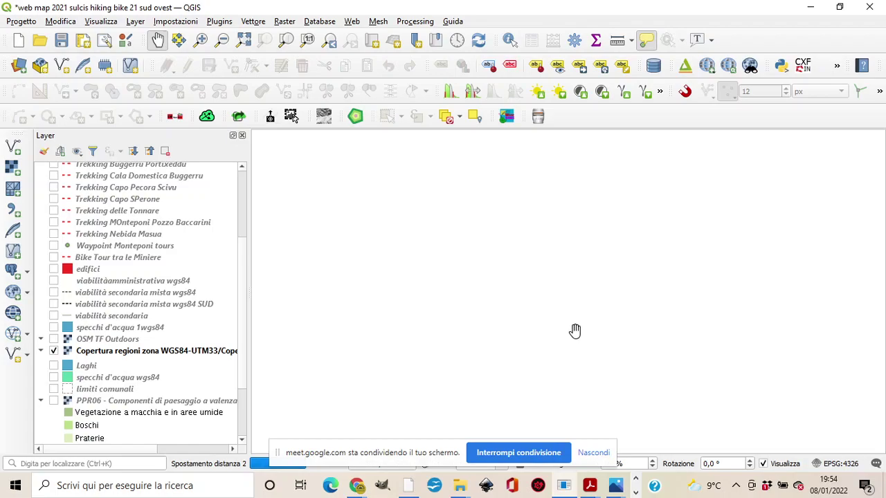
{"action": "left_click_drag", "start_coordinate": [590, 352], "coordinate": [446, 249]}
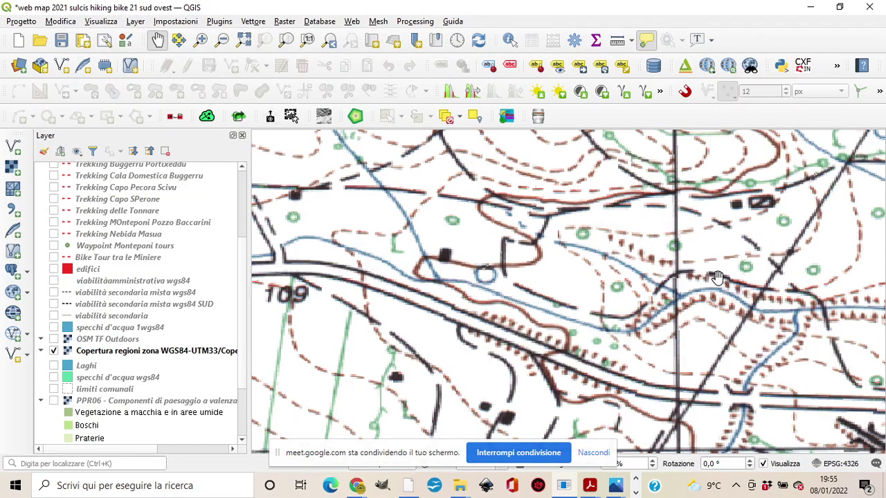
{"action": "left_click_drag", "start_coordinate": [846, 380], "coordinate": [653, 313]}
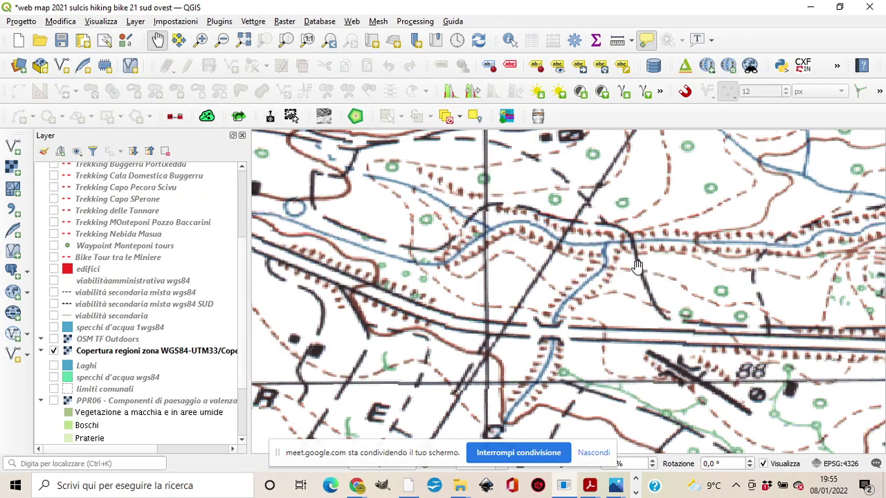
{"action": "left_click_drag", "start_coordinate": [668, 301], "coordinate": [493, 281]}
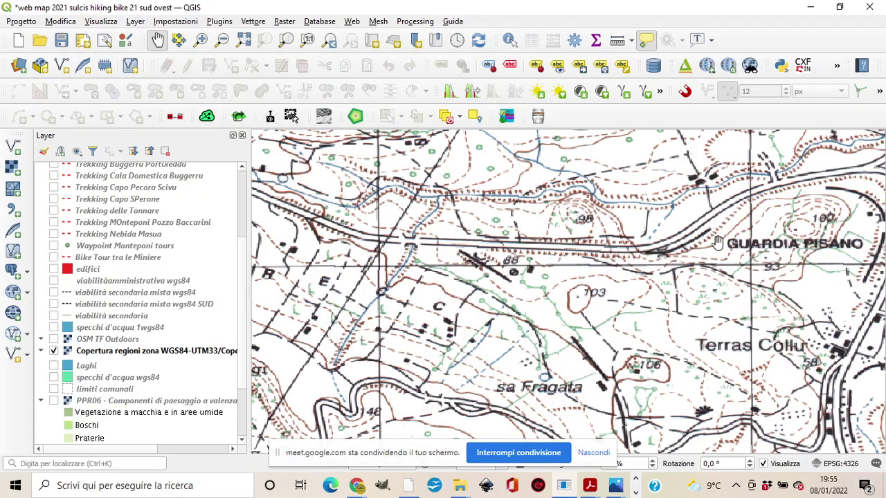
{"action": "left_click_drag", "start_coordinate": [679, 302], "coordinate": [526, 201]}
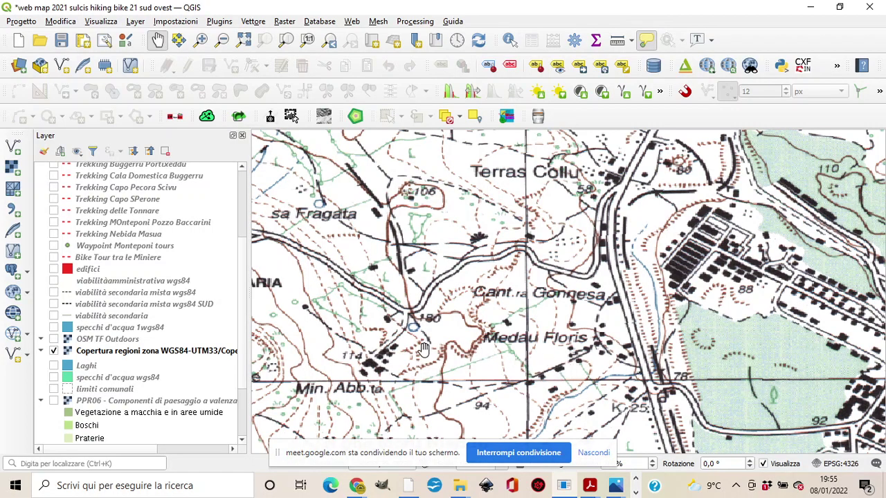
{"action": "left_click_drag", "start_coordinate": [552, 302], "coordinate": [463, 271]}
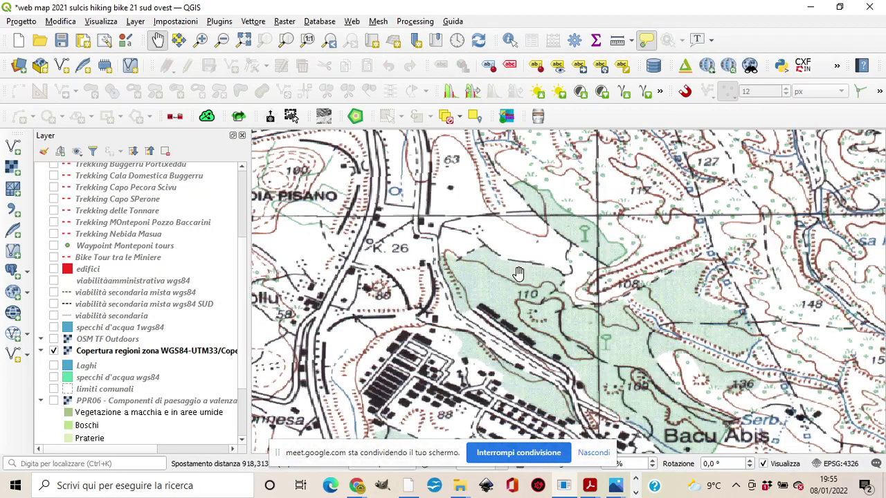
Examine the path symbols along the coast around Schina e M. Nai and inland as far as P.ta Bousse
{"action": "scroll", "coordinate": [518, 274], "scroll_direction": "down", "scroll_amount": 2}
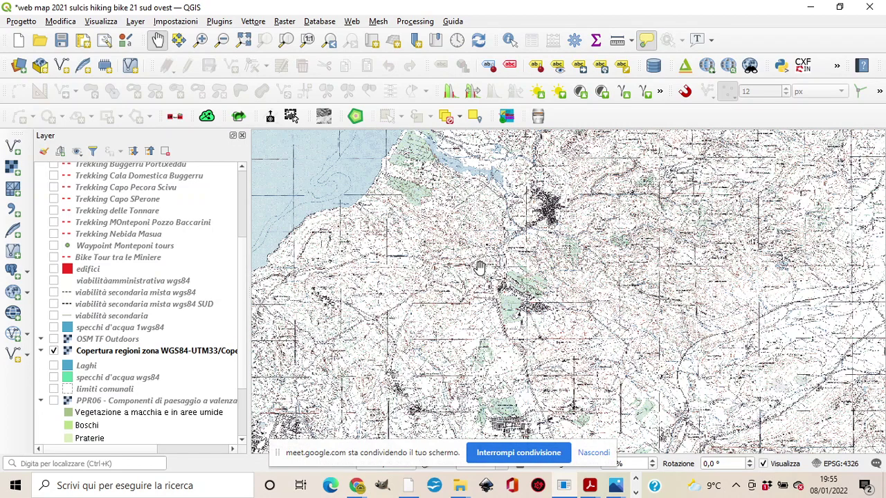
{"action": "left_click_drag", "start_coordinate": [431, 227], "coordinate": [431, 307]}
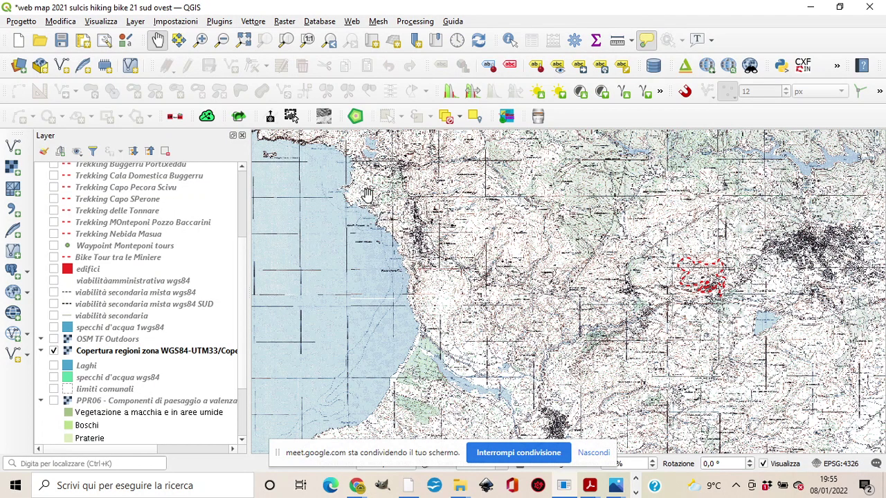
{"action": "left_click_drag", "start_coordinate": [363, 190], "coordinate": [394, 248]}
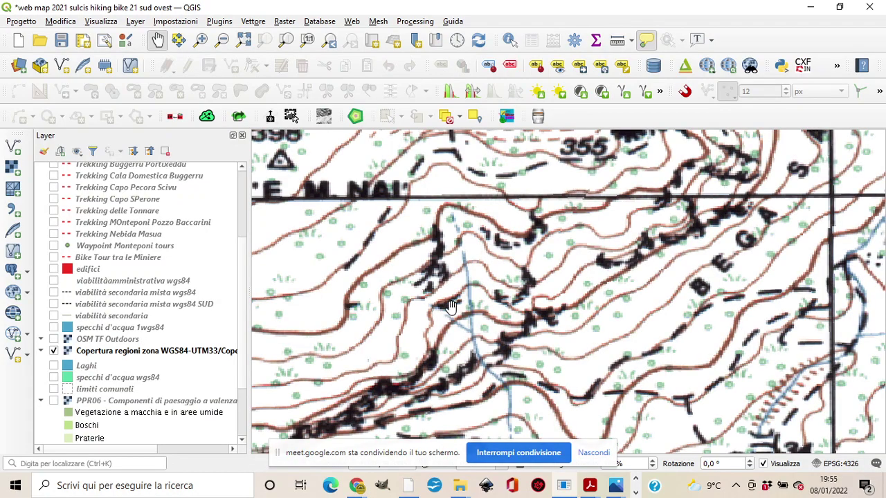
{"action": "scroll", "coordinate": [473, 322], "scroll_direction": "down", "scroll_amount": 1}
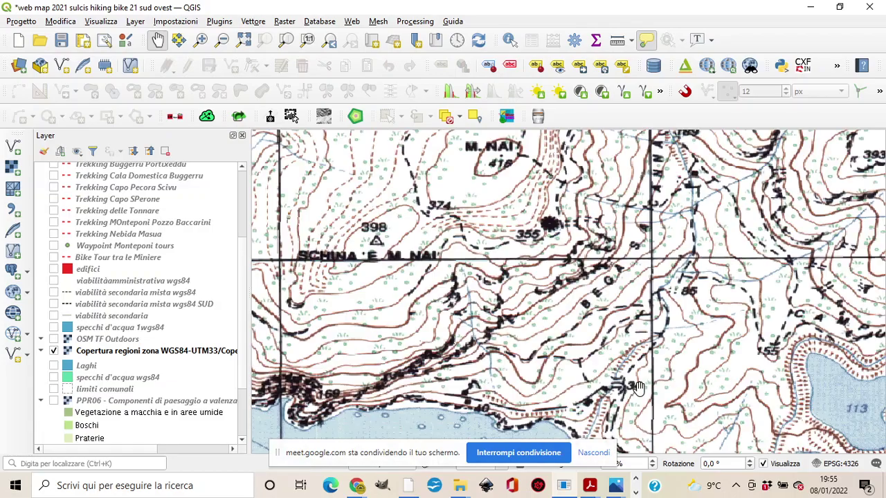
{"action": "left_click_drag", "start_coordinate": [638, 389], "coordinate": [809, 434]}
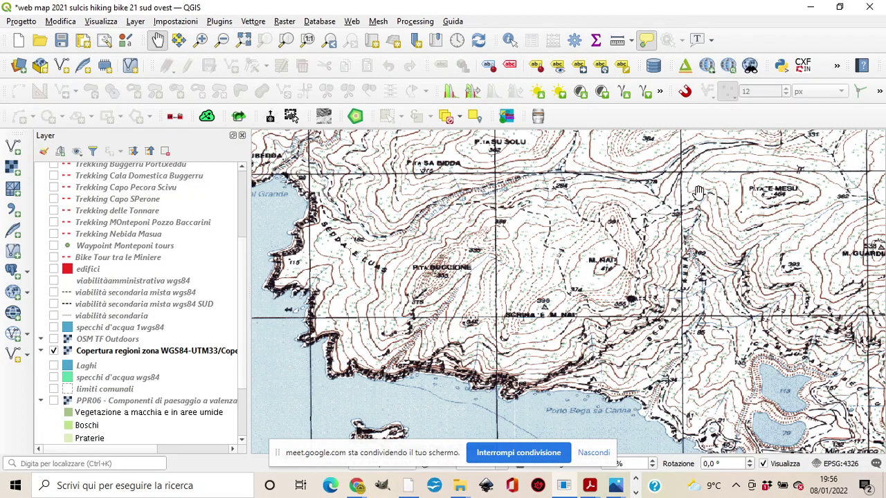
{"action": "left_click_drag", "start_coordinate": [692, 194], "coordinate": [599, 375]}
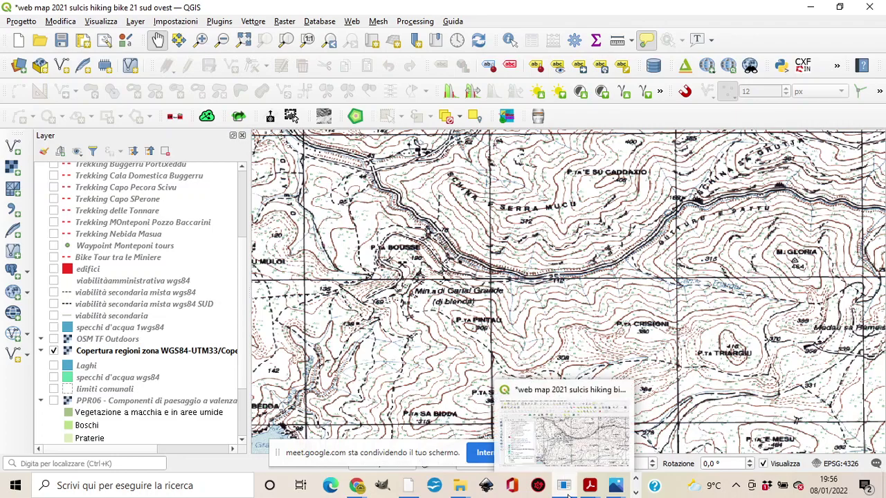
Switch to File Explorer and open the mappa test sassari3 JPEG from the CORSI CARTOGRAFIA folder in Photos
{"action": "mouse_move", "coordinate": [364, 482]}
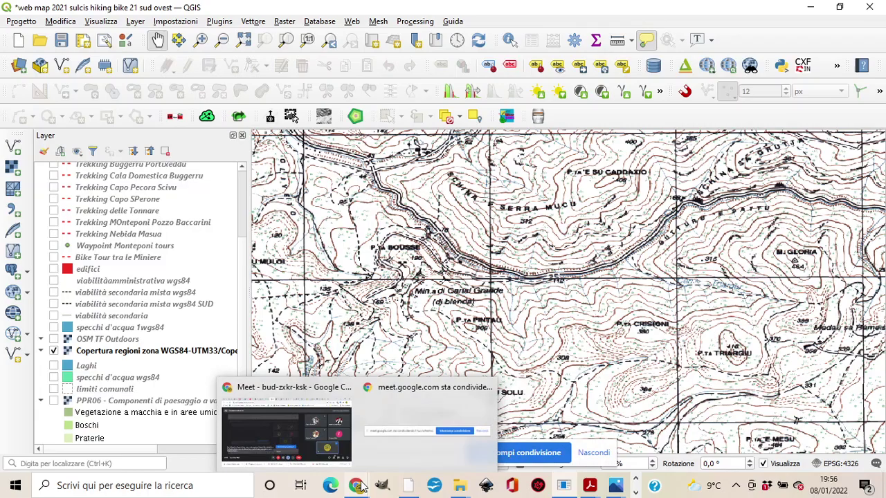
{"action": "mouse_move", "coordinate": [461, 491]}
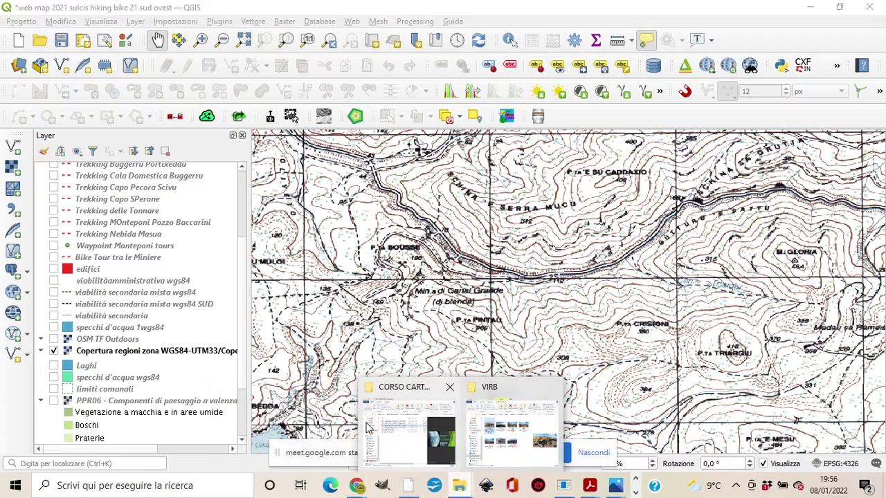
{"action": "left_click", "coordinate": [412, 433]}
{"action": "left_click", "coordinate": [117, 124]}
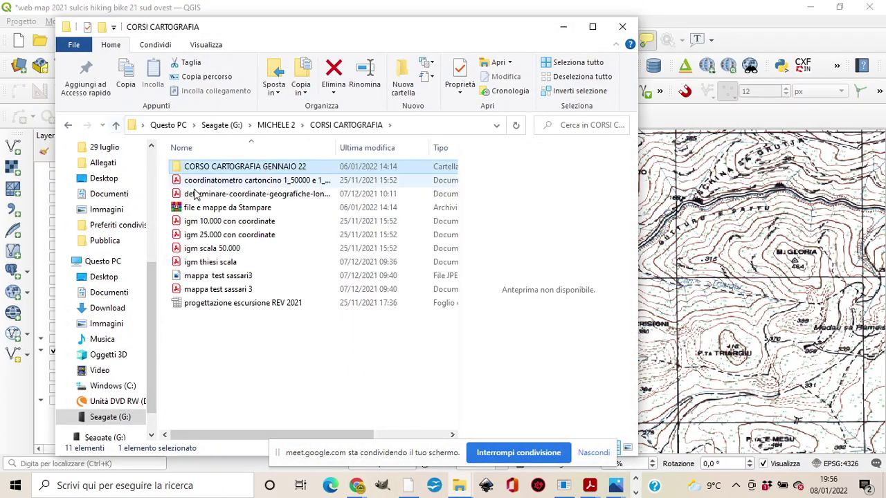
{"action": "left_click", "coordinate": [217, 195]}
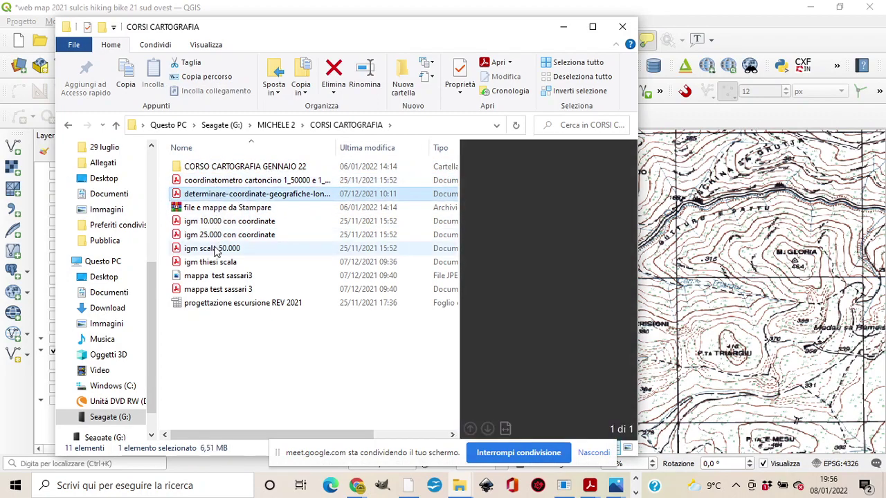
{"action": "left_click", "coordinate": [220, 275]}
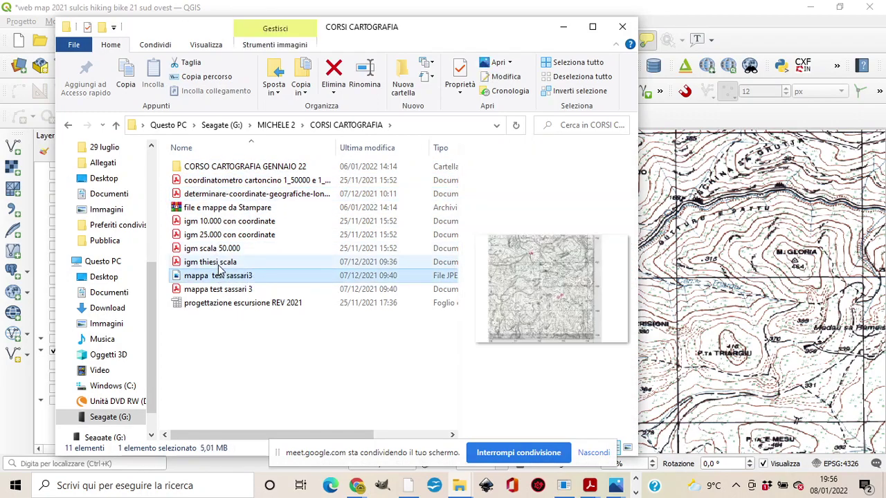
{"action": "double_click", "coordinate": [220, 277]}
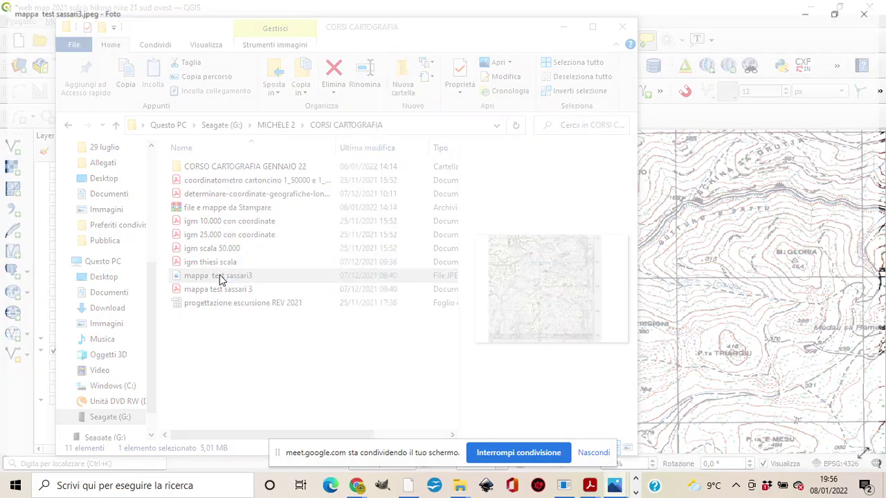
Examine the path and track symbols south of Ghenna Grecu around spot height 1061 on the test map
{"action": "scroll", "coordinate": [476, 275], "scroll_direction": "up", "scroll_amount": 5}
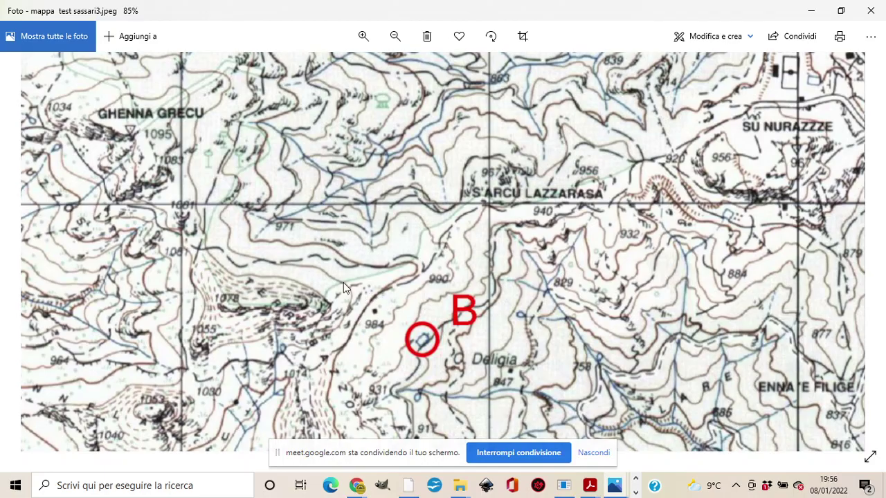
{"action": "left_click_drag", "start_coordinate": [303, 248], "coordinate": [492, 268]}
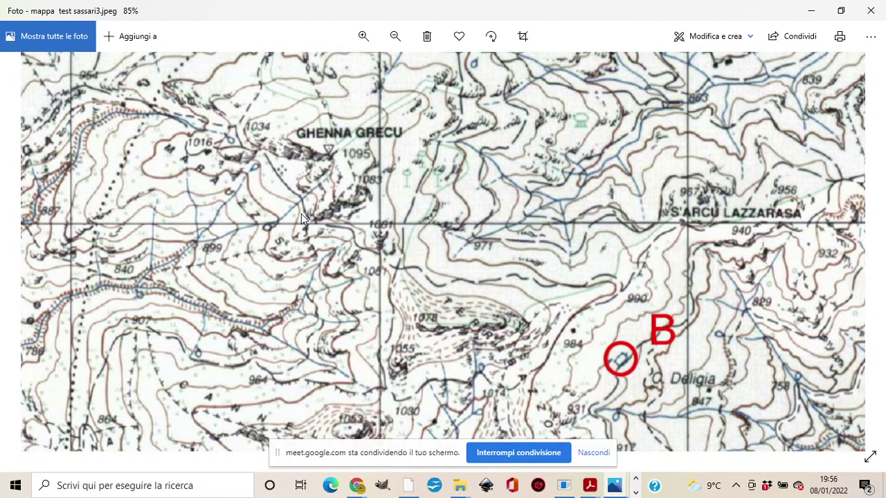
{"action": "scroll", "coordinate": [303, 213], "scroll_direction": "up", "scroll_amount": 3}
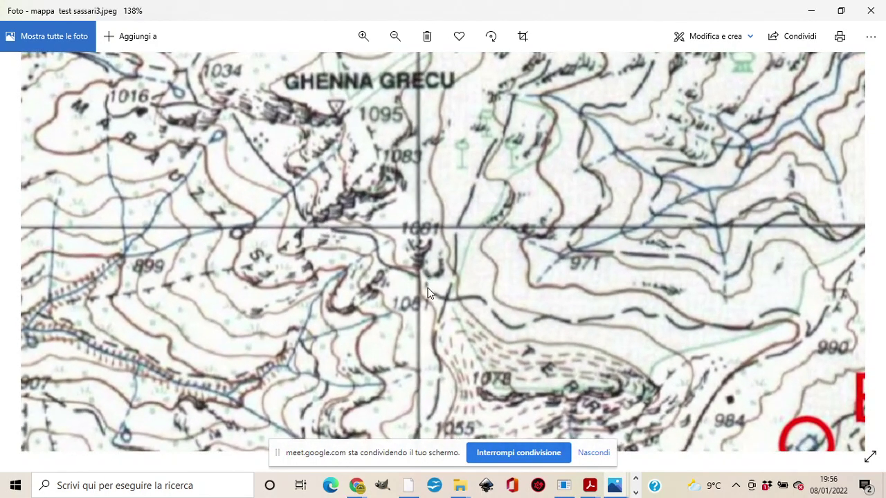
{"action": "scroll", "coordinate": [428, 292], "scroll_direction": "up", "scroll_amount": 2}
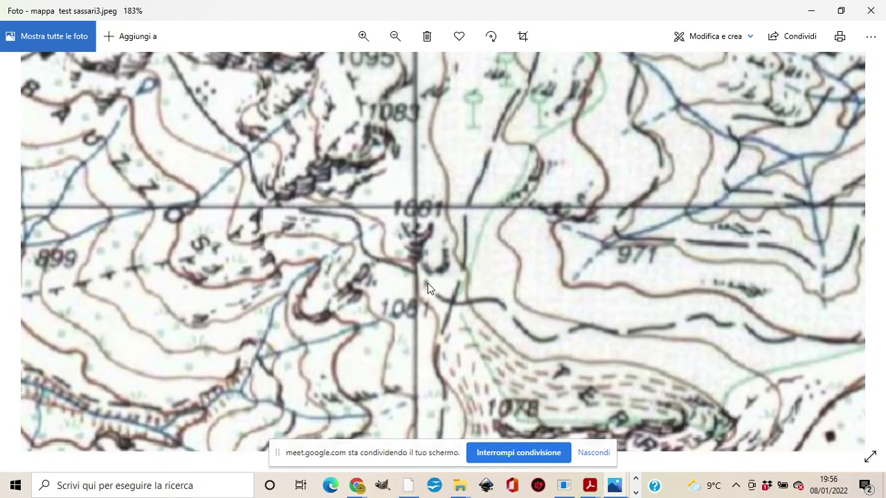
{"action": "scroll", "coordinate": [428, 290], "scroll_direction": "down", "scroll_amount": 1}
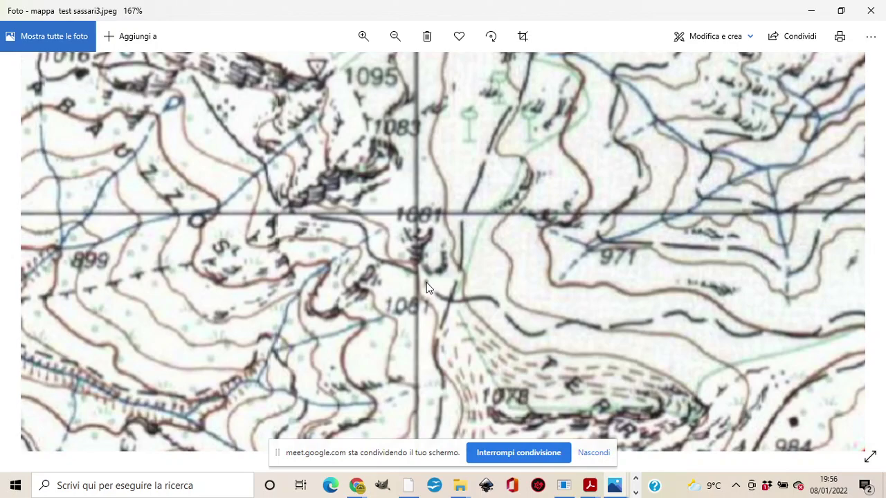
{"action": "left_click_drag", "start_coordinate": [443, 295], "coordinate": [373, 222]}
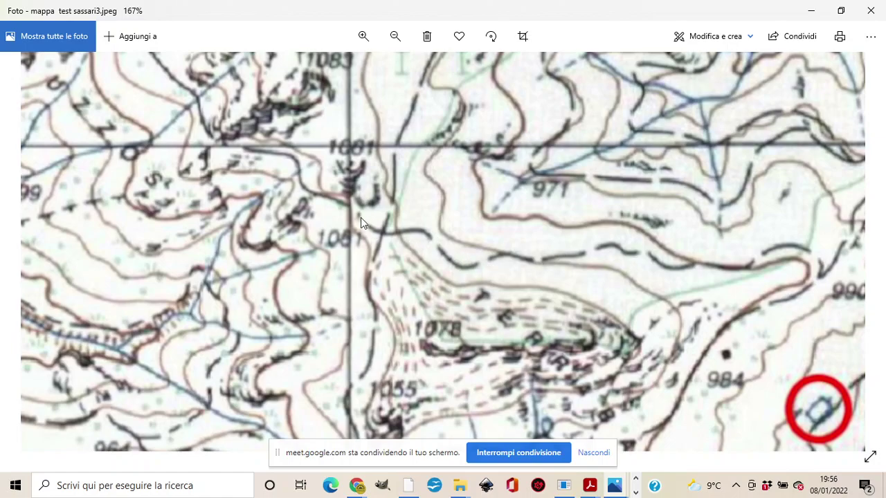
{"action": "left_click_drag", "start_coordinate": [361, 208], "coordinate": [493, 257]}
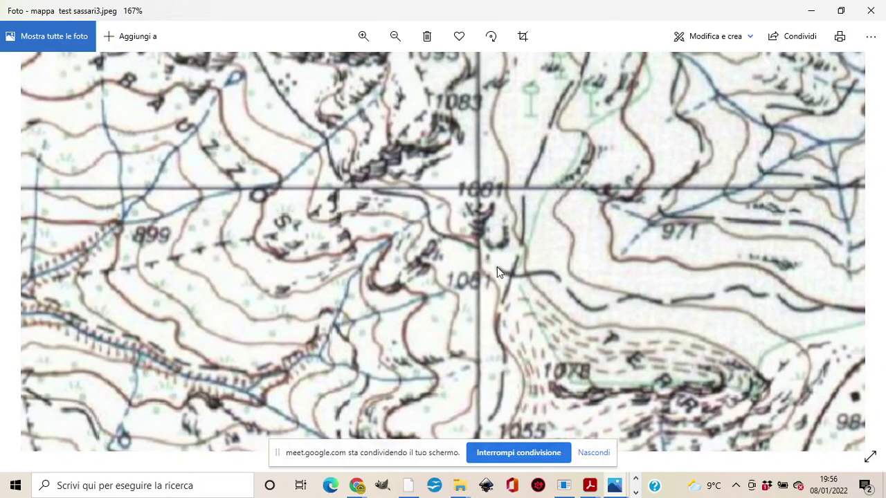
Follow the track from spot height 1061 past 990 to the circled point B near C. Deligia
{"action": "left_click_drag", "start_coordinate": [496, 270], "coordinate": [576, 326]}
{"action": "left_click_drag", "start_coordinate": [408, 179], "coordinate": [427, 200]}
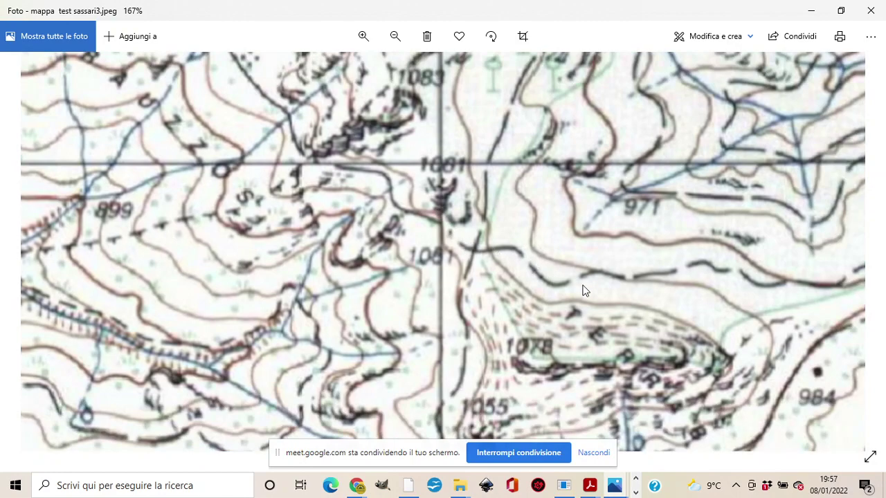
{"action": "left_click_drag", "start_coordinate": [584, 290], "coordinate": [473, 247]}
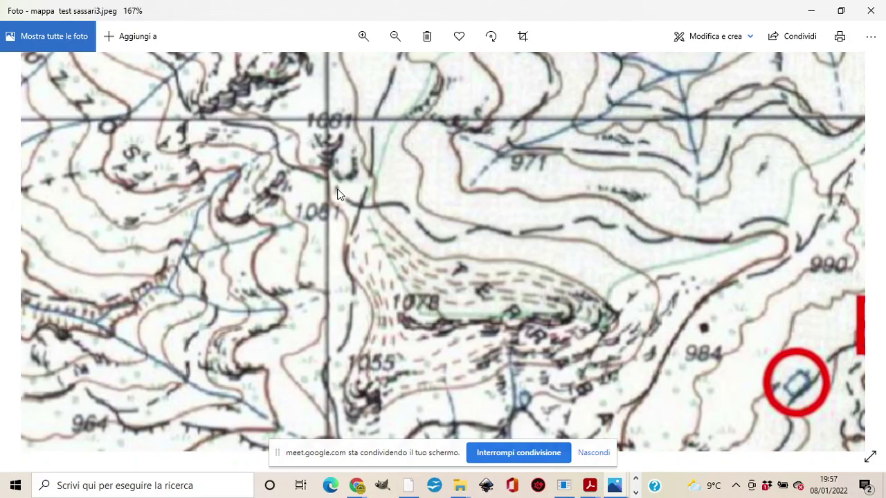
{"action": "left_click_drag", "start_coordinate": [531, 249], "coordinate": [332, 199]}
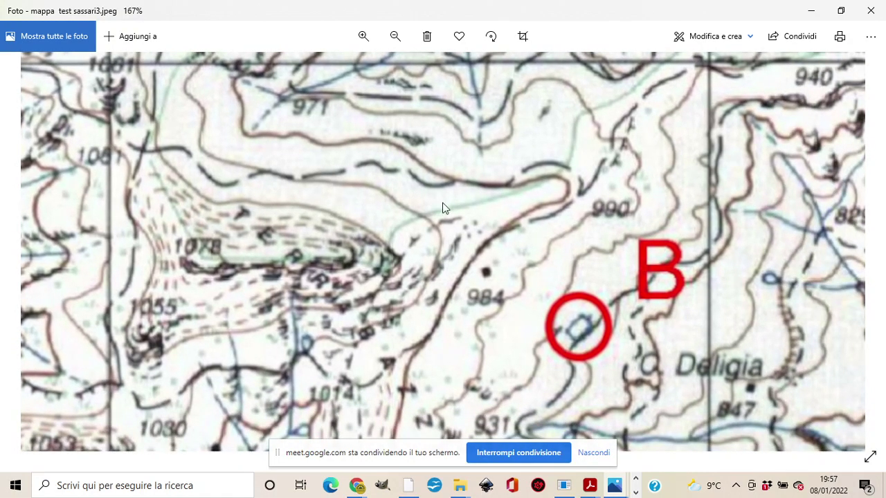
{"action": "left_click_drag", "start_coordinate": [74, 104], "coordinate": [323, 210]}
{"action": "scroll", "coordinate": [370, 237], "scroll_direction": "down", "scroll_amount": 2}
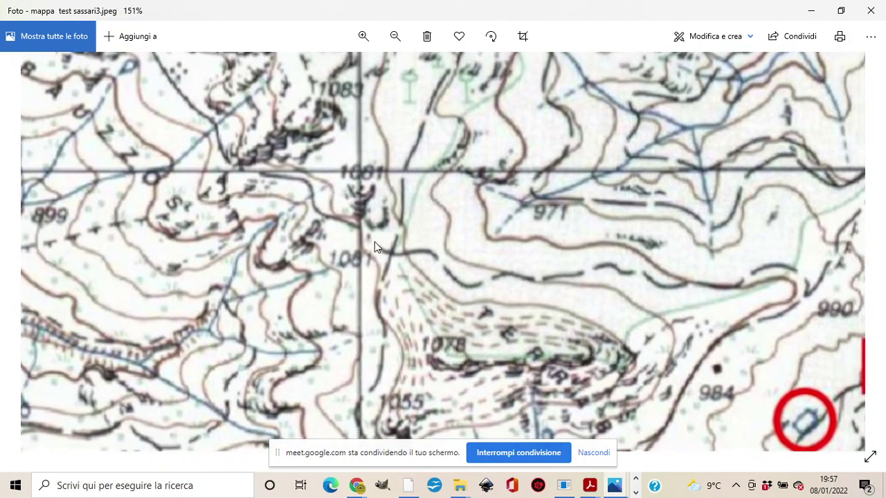
{"action": "scroll", "coordinate": [511, 231], "scroll_direction": "right", "scroll_amount": 5}
{"action": "scroll", "coordinate": [510, 231], "scroll_direction": "down", "scroll_amount": 2}
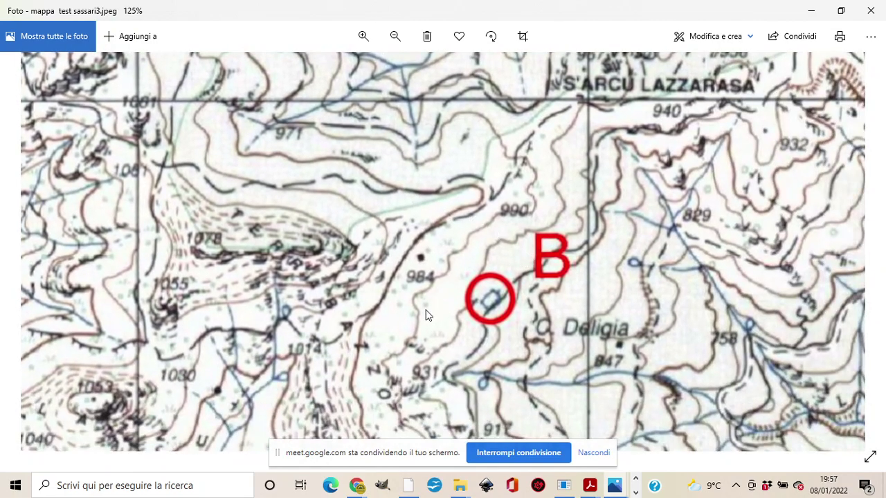
Examine the streams and paths west of Ghenna Grecu around Cu.le Nonne and Serra Longa
{"action": "left_click_drag", "start_coordinate": [427, 315], "coordinate": [441, 247]}
{"action": "left_click_drag", "start_coordinate": [304, 244], "coordinate": [631, 292]}
{"action": "left_click_drag", "start_coordinate": [228, 231], "coordinate": [497, 313]}
{"action": "left_click_drag", "start_coordinate": [319, 217], "coordinate": [408, 287]}
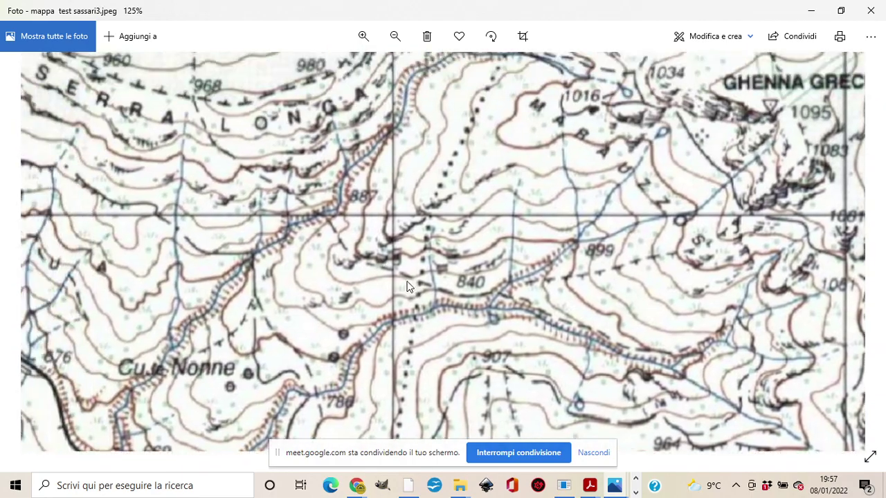
{"action": "scroll", "coordinate": [409, 287], "scroll_direction": "down", "scroll_amount": 4}
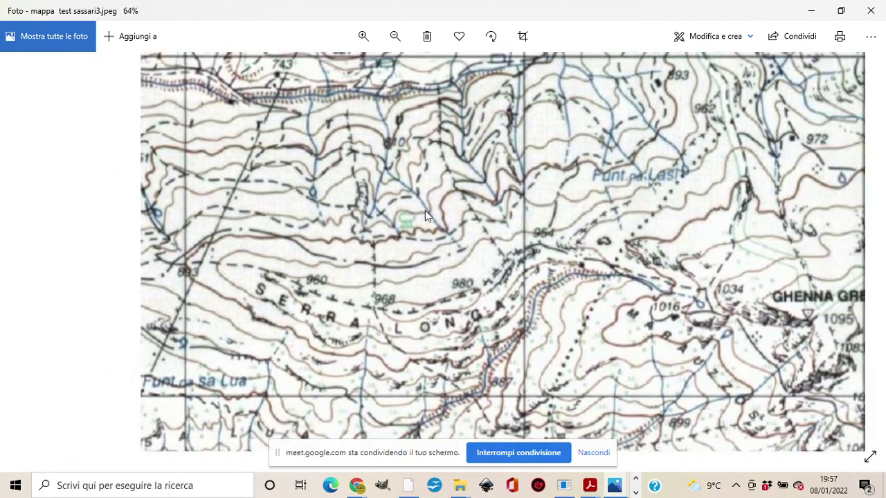
Locate the red point A on the road near K. 107 and examine the symbols around it
{"action": "scroll", "coordinate": [425, 212], "scroll_direction": "down", "scroll_amount": 2}
{"action": "left_click_drag", "start_coordinate": [425, 212], "coordinate": [431, 271]}
{"action": "scroll", "coordinate": [443, 186], "scroll_direction": "up", "scroll_amount": 1}
{"action": "left_click_drag", "start_coordinate": [436, 76], "coordinate": [372, 200]}
{"action": "scroll", "coordinate": [443, 186], "scroll_direction": "up", "scroll_amount": 2}
{"action": "scroll", "coordinate": [443, 185], "scroll_direction": "up", "scroll_amount": 2}
{"action": "scroll", "coordinate": [394, 157], "scroll_direction": "up", "scroll_amount": 1}
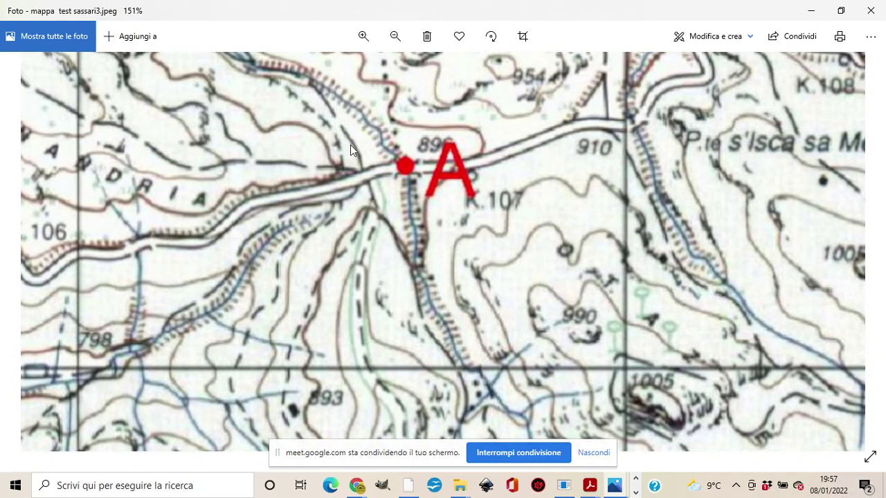
Follow the paths from point A south past spot height 972 towards Ghenna Grecu and S'Arcu de Otazze
{"action": "left_click_drag", "start_coordinate": [409, 275], "coordinate": [321, 92]}
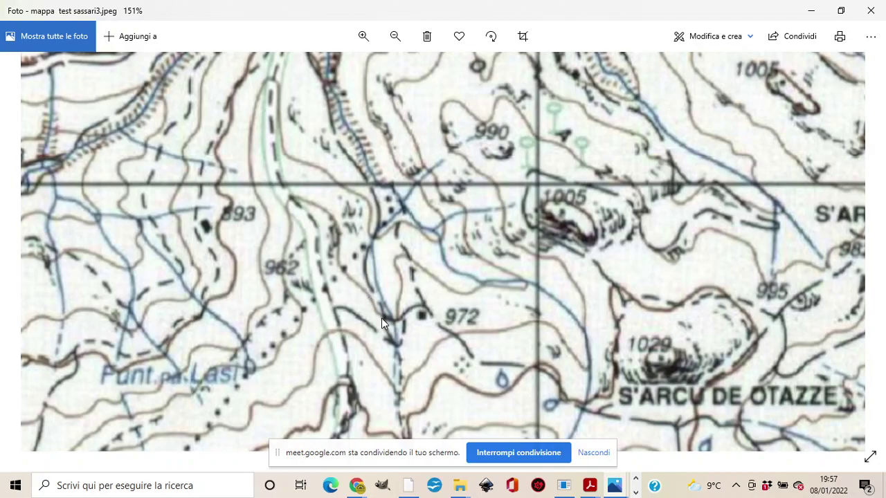
{"action": "left_click_drag", "start_coordinate": [381, 319], "coordinate": [336, 159]}
{"action": "scroll", "coordinate": [339, 219], "scroll_direction": "down", "scroll_amount": 5}
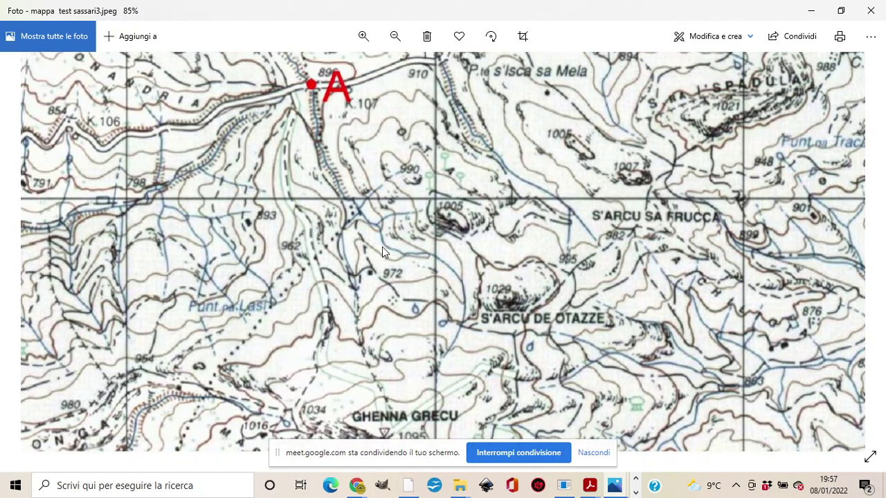
{"action": "scroll", "coordinate": [339, 231], "scroll_direction": "down", "scroll_amount": 1}
{"action": "scroll", "coordinate": [416, 242], "scroll_direction": "down", "scroll_amount": 1}
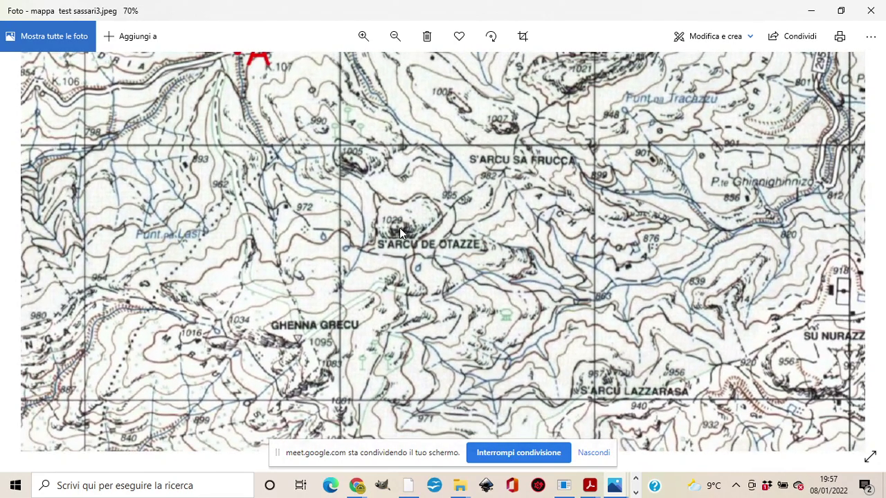